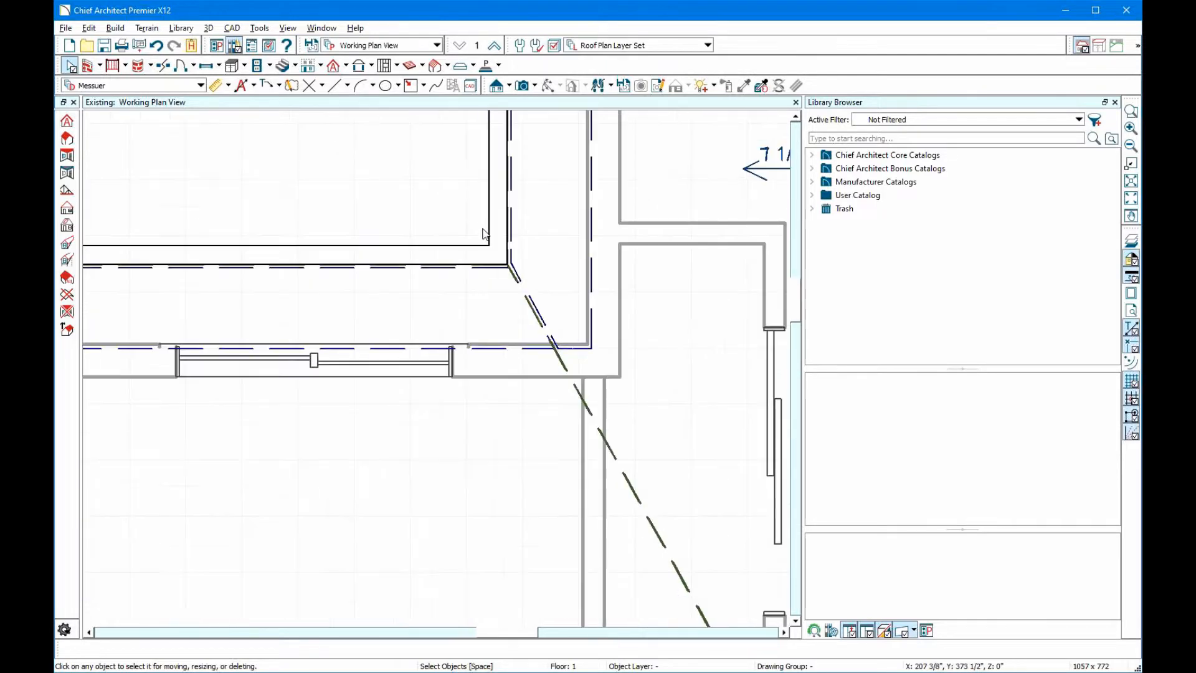
Examine the roof plane edges, valley lines and eave alignment around the floor plan, including both wings
{"action": "scroll", "coordinate": [533, 198], "scroll_direction": "down", "scroll_amount": 2}
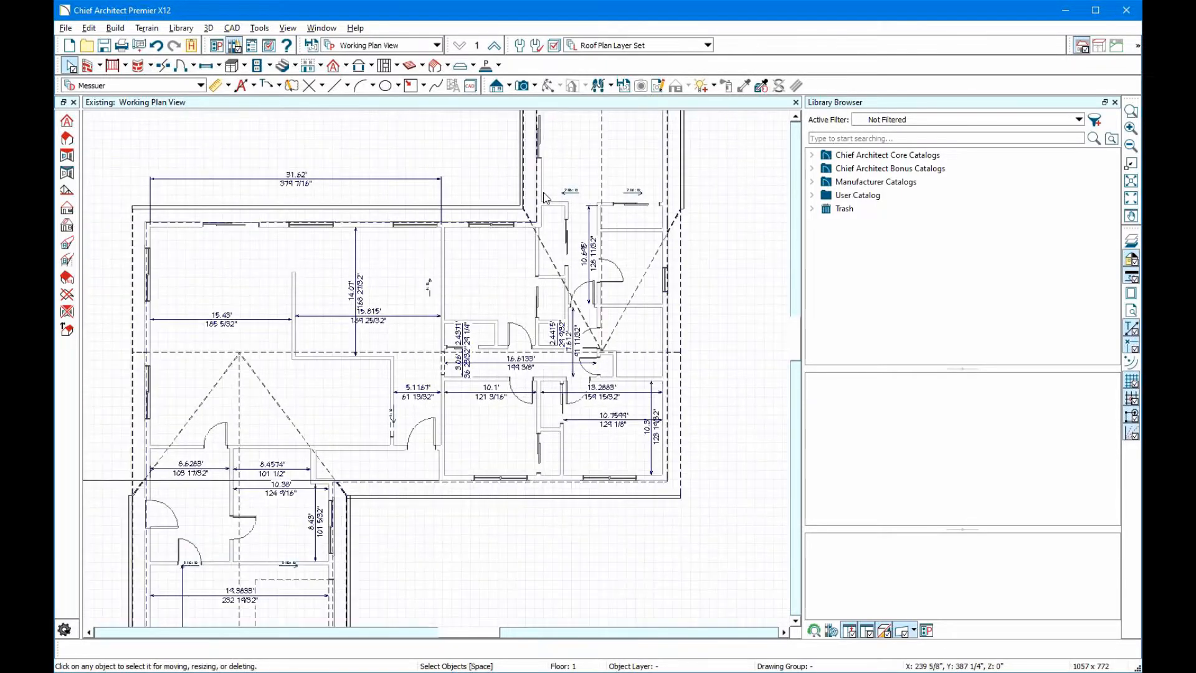
{"action": "scroll", "coordinate": [288, 418], "scroll_direction": "up", "scroll_amount": 6}
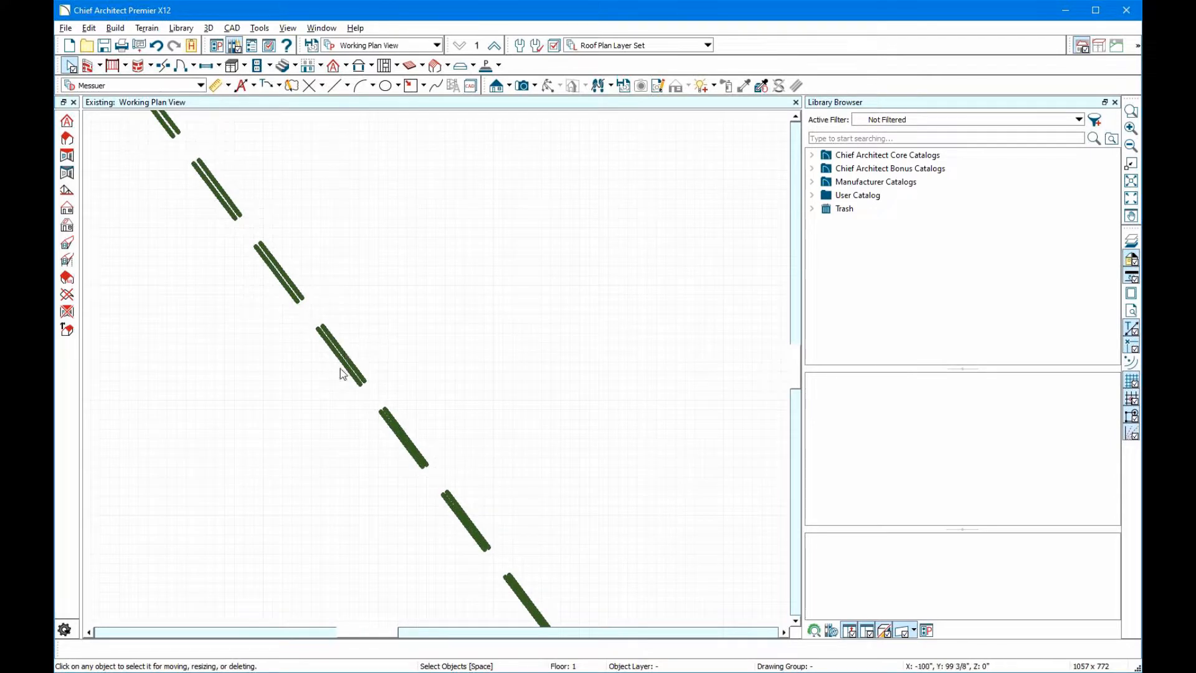
{"action": "scroll", "coordinate": [360, 294], "scroll_direction": "down", "scroll_amount": 1}
{"action": "scroll", "coordinate": [380, 258], "scroll_direction": "down", "scroll_amount": 5}
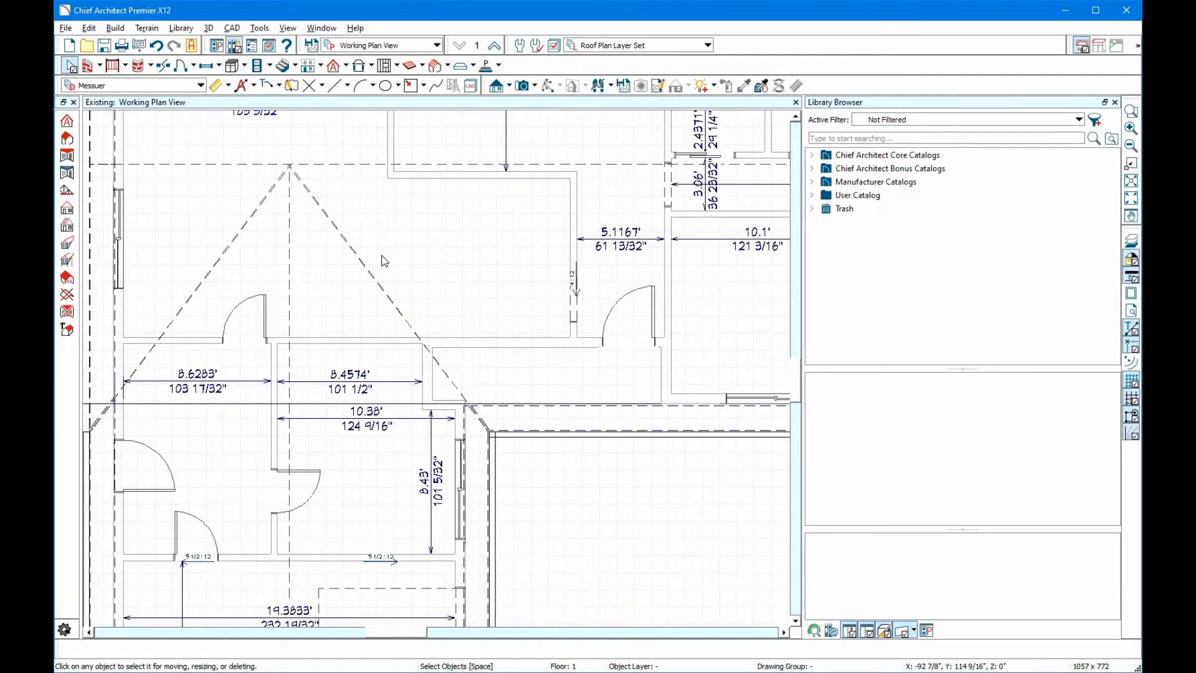
{"action": "scroll", "coordinate": [385, 261], "scroll_direction": "down", "scroll_amount": 1}
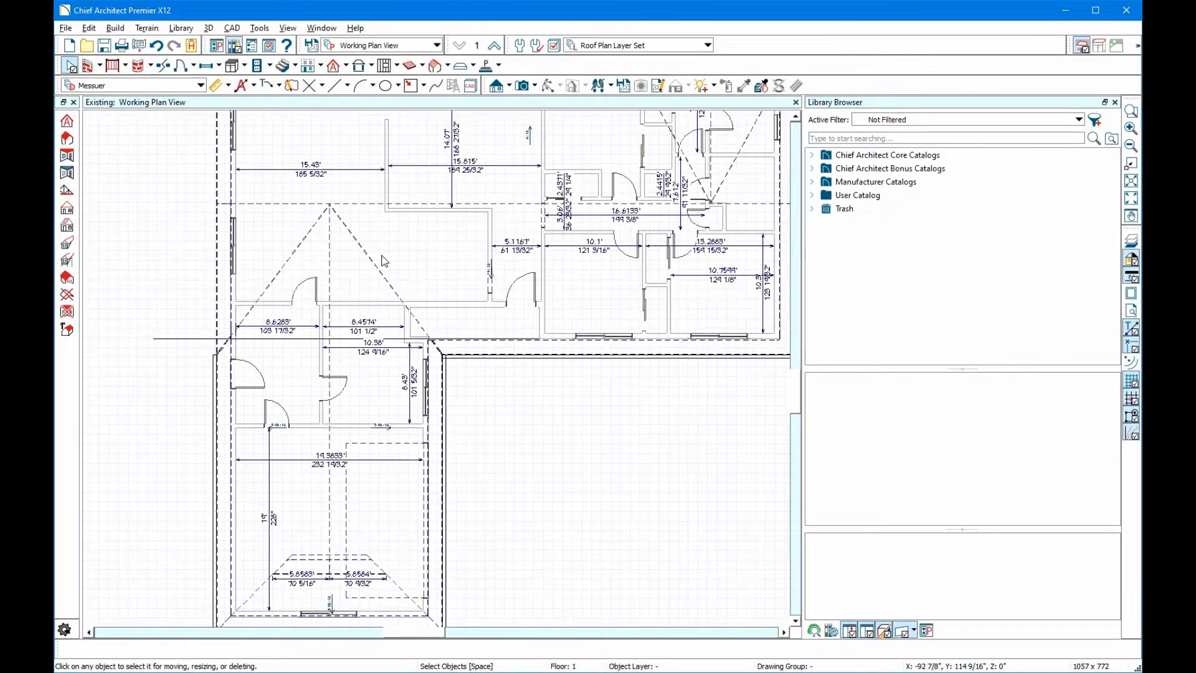
{"action": "scroll", "coordinate": [318, 282], "scroll_direction": "down", "scroll_amount": 2}
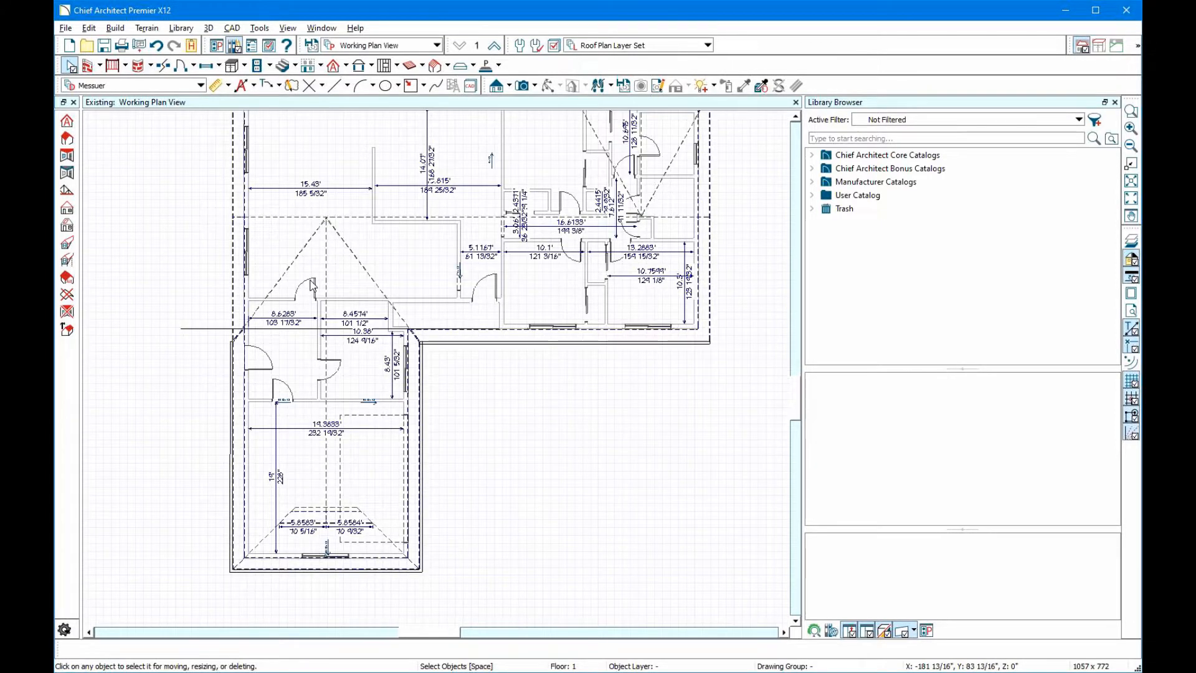
{"action": "scroll", "coordinate": [332, 399], "scroll_direction": "down", "scroll_amount": 1}
{"action": "scroll", "coordinate": [417, 460], "scroll_direction": "up", "scroll_amount": 1}
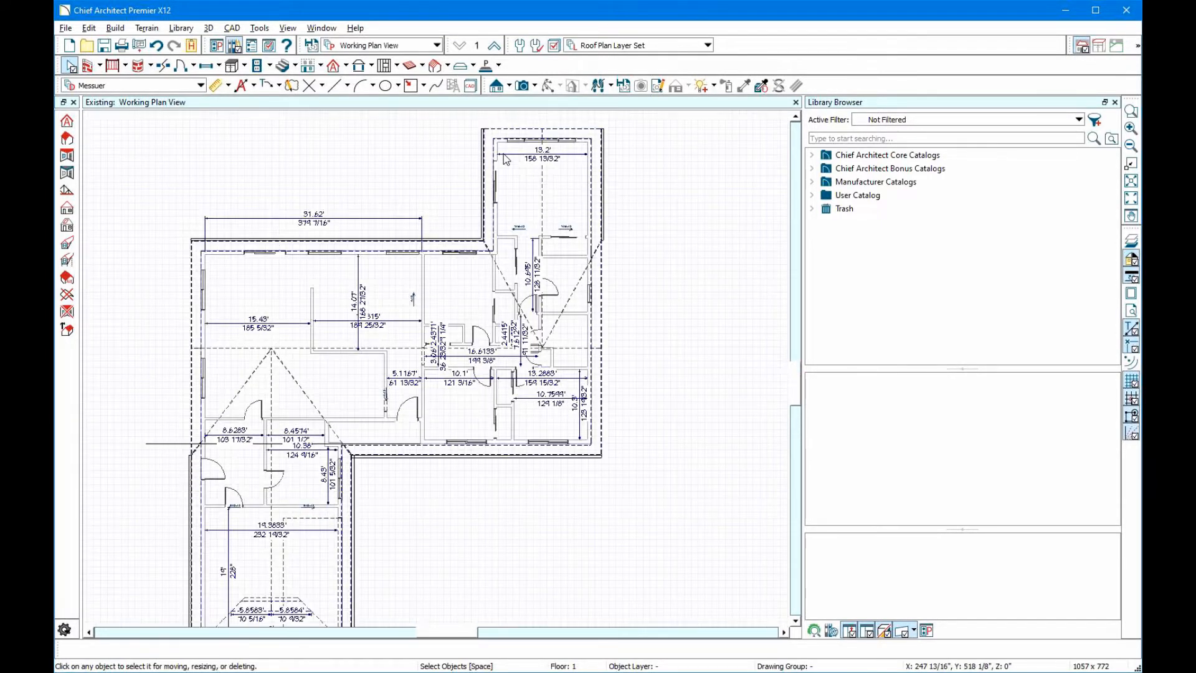
{"action": "scroll", "coordinate": [505, 159], "scroll_direction": "up", "scroll_amount": 1}
{"action": "scroll", "coordinate": [505, 159], "scroll_direction": "up", "scroll_amount": 1}
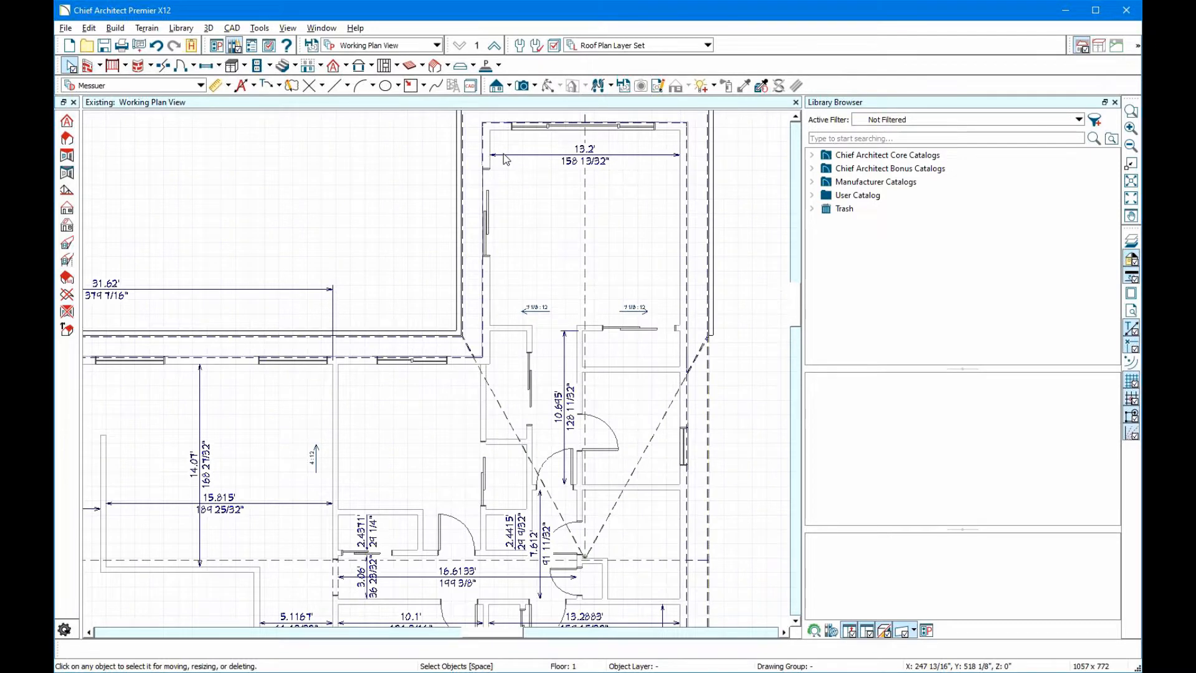
Display the "Roofs, Baseline Polylines" and "Roofs, Baselines" layers in the Roof Plan Layer Set, then review the remaining roof layers
{"action": "left_click", "coordinate": [555, 47]}
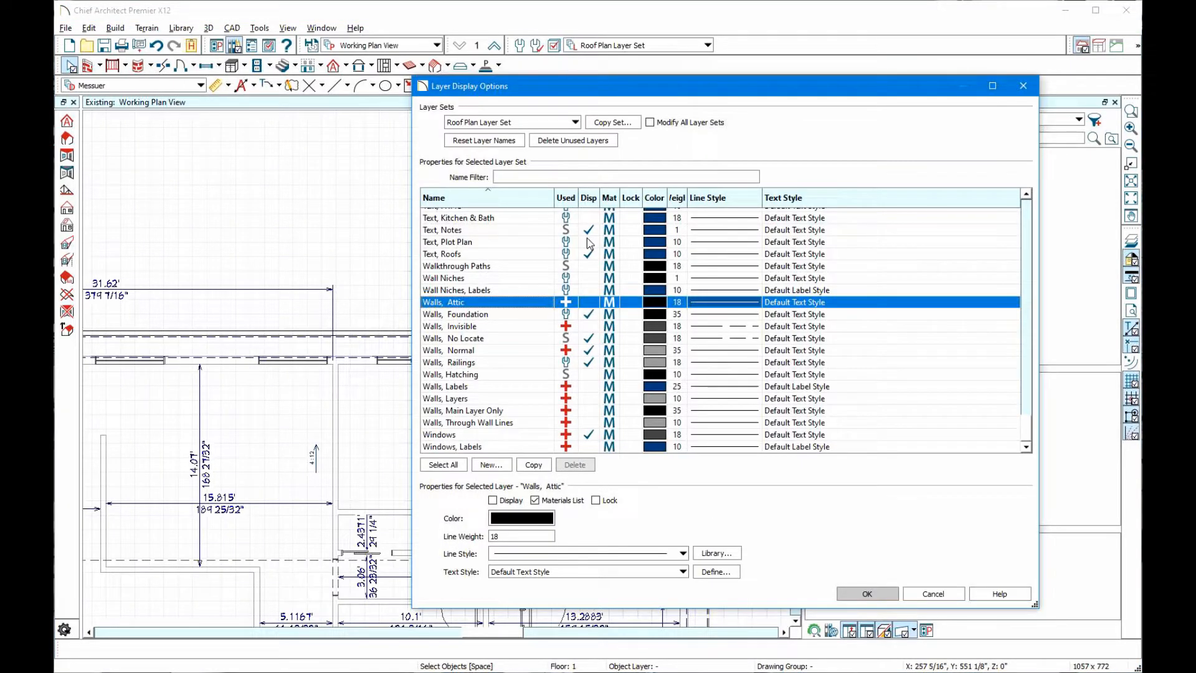
{"action": "left_click", "coordinate": [584, 175]}
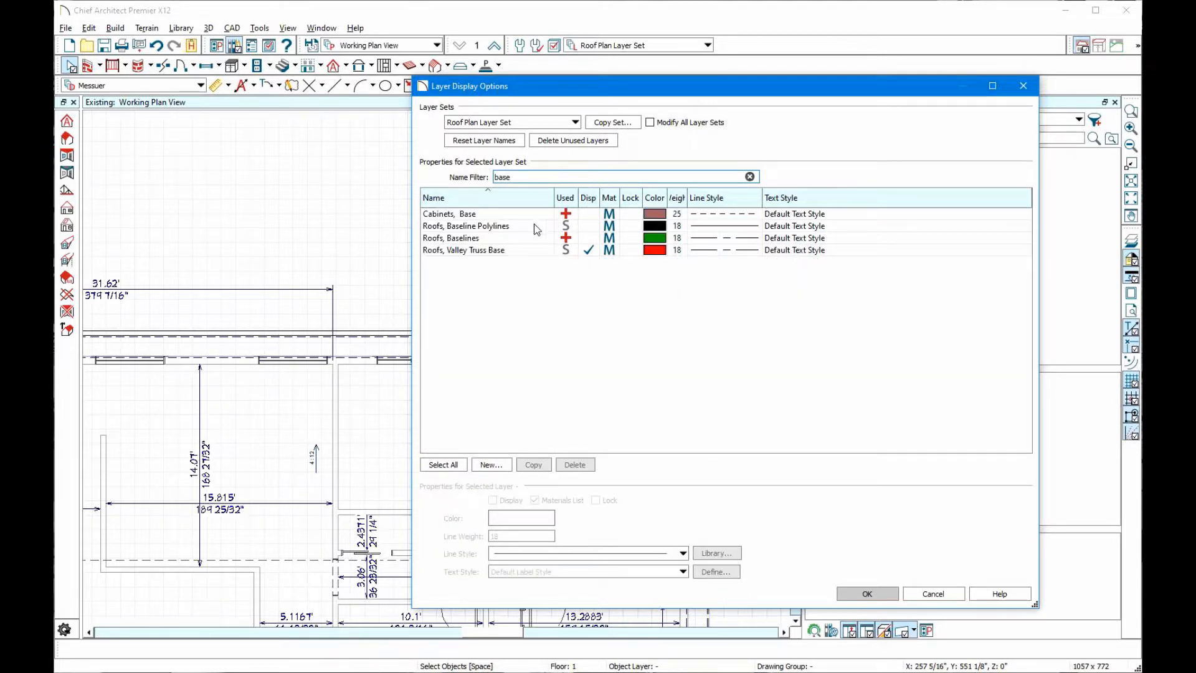
{"action": "left_click", "coordinate": [588, 226]}
{"action": "left_click", "coordinate": [589, 237]}
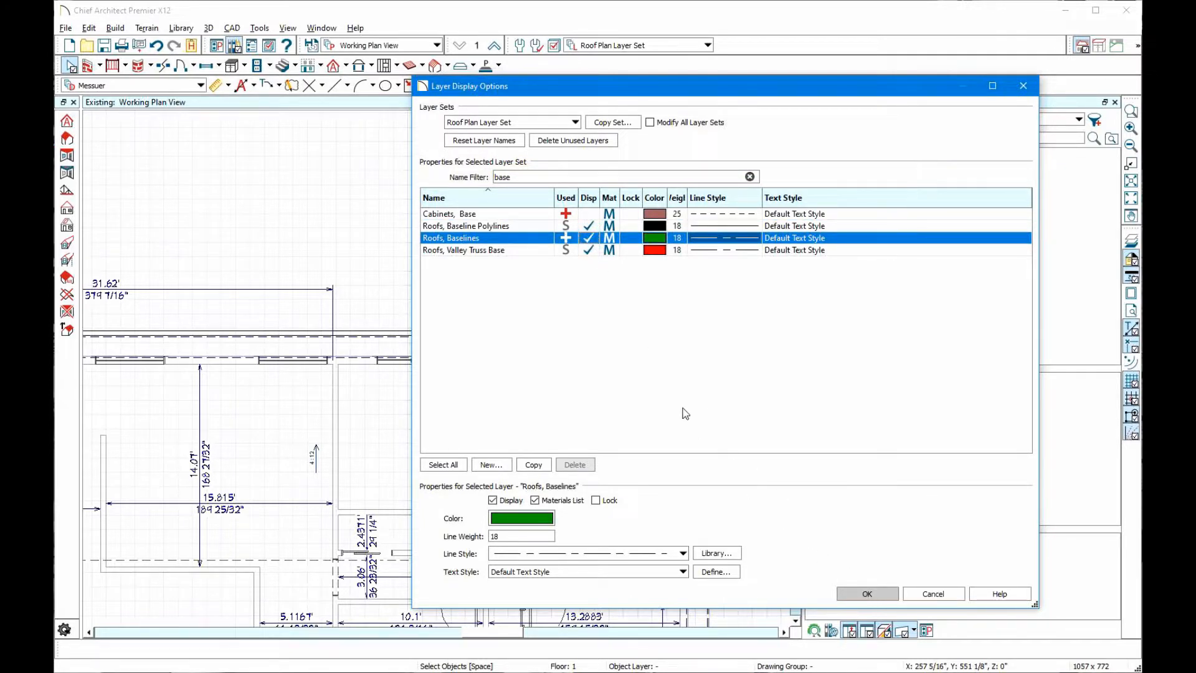
{"action": "left_click_drag", "start_coordinate": [540, 177], "coordinate": [478, 183]}
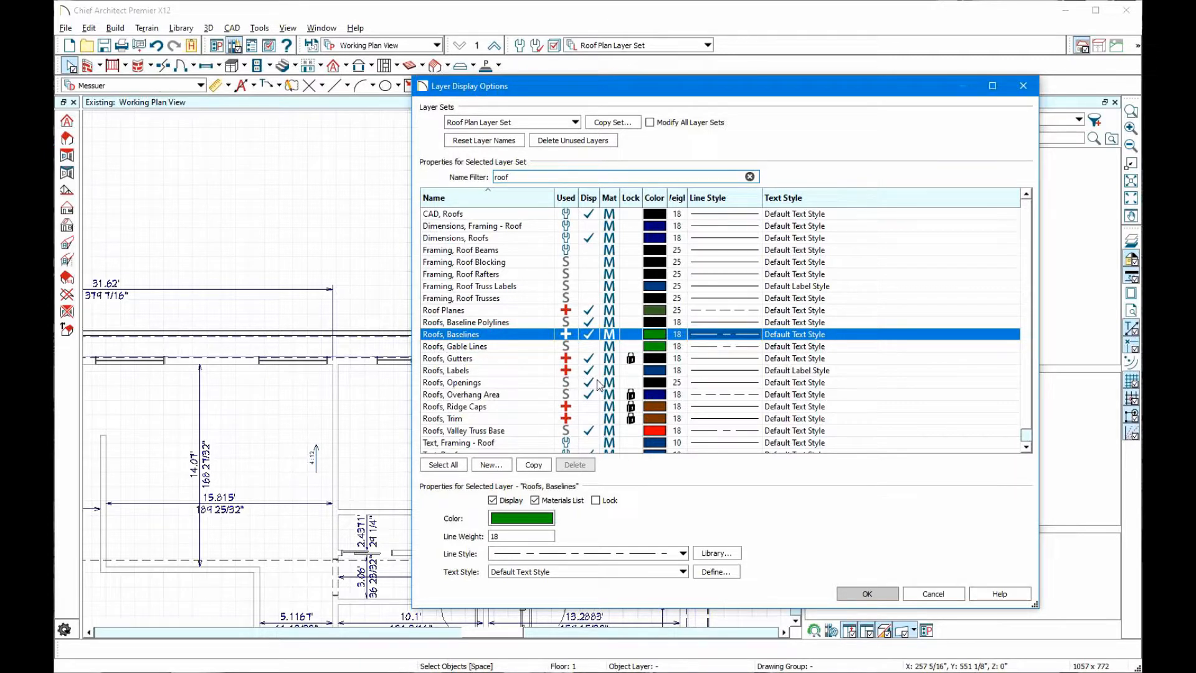
{"action": "left_click", "coordinate": [862, 593]}
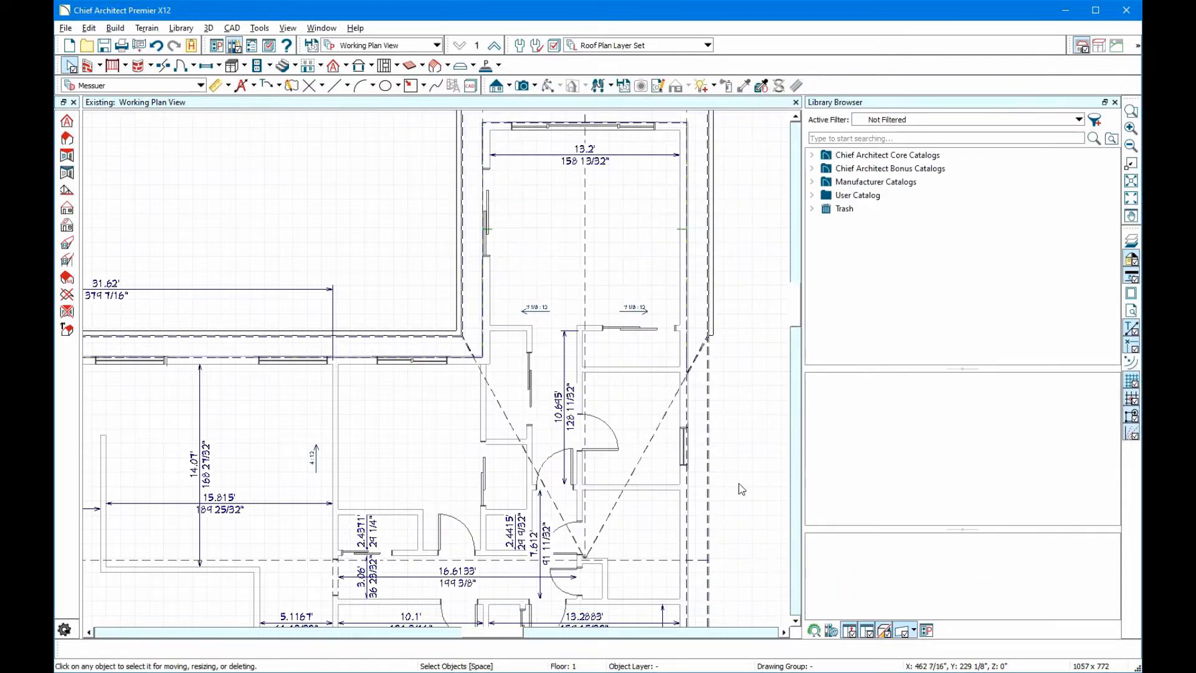
Examine the pitch labels of the roof planes over the upper wing, the main section and the lower wing
{"action": "scroll", "coordinate": [534, 300], "scroll_direction": "up", "scroll_amount": 3}
{"action": "scroll", "coordinate": [534, 299], "scroll_direction": "up", "scroll_amount": 4}
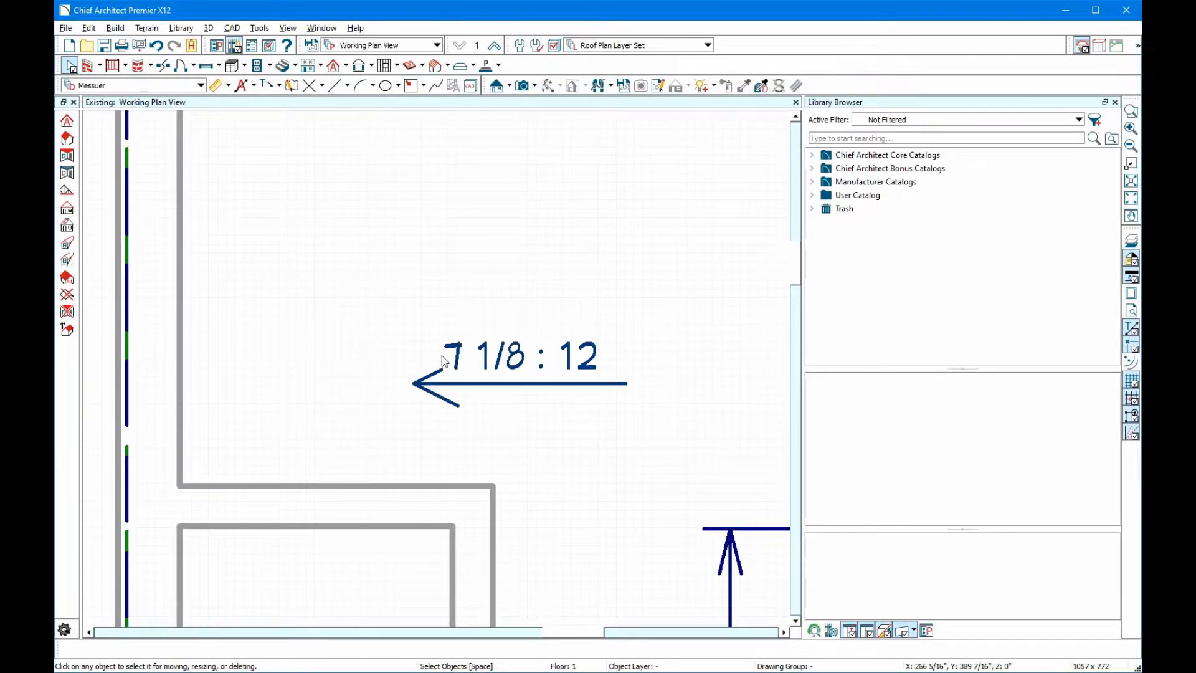
{"action": "scroll", "coordinate": [441, 293], "scroll_direction": "down", "scroll_amount": 6}
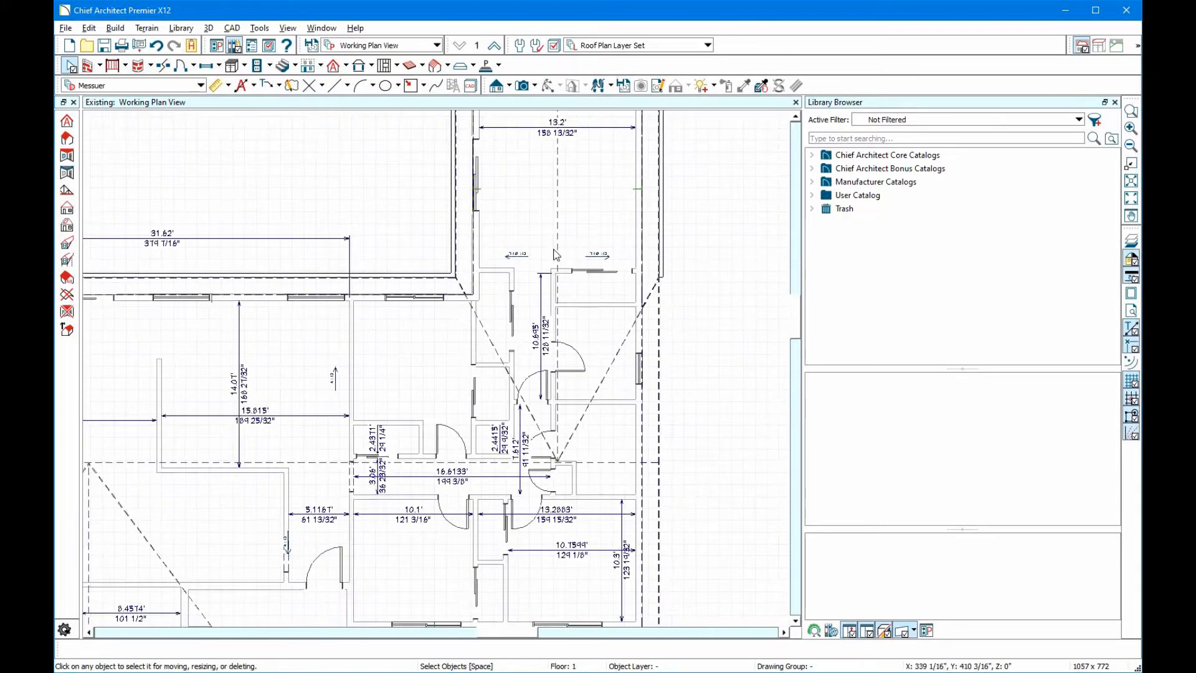
{"action": "scroll", "coordinate": [293, 408], "scroll_direction": "up", "scroll_amount": 4}
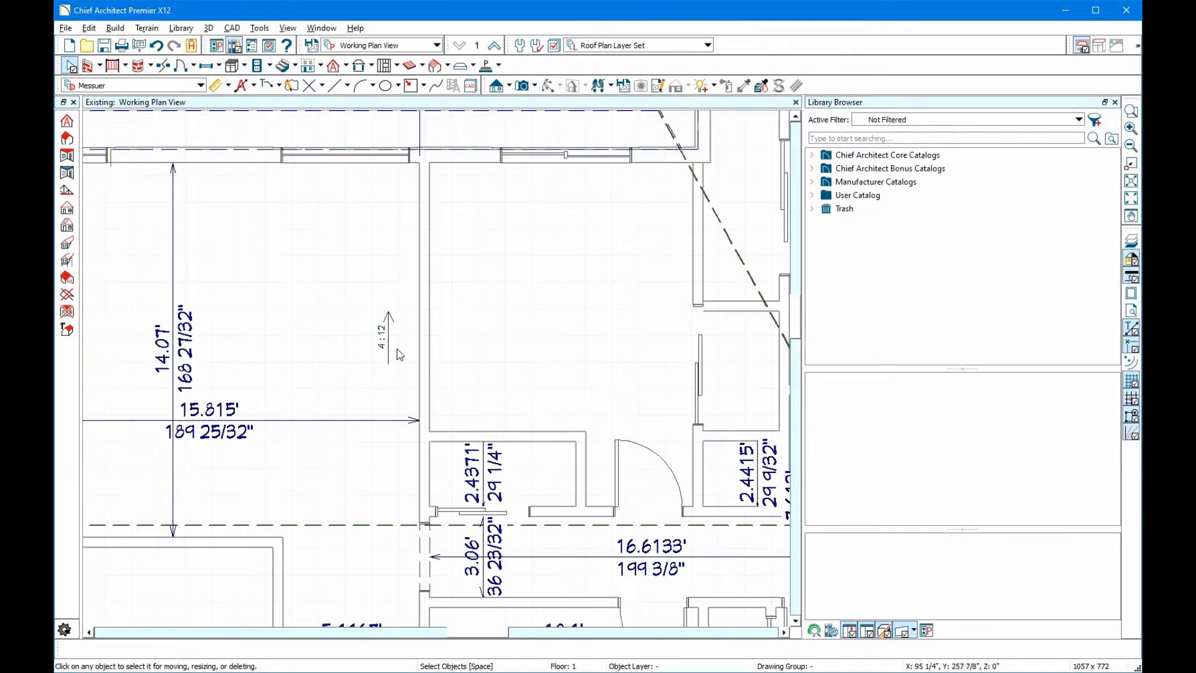
{"action": "scroll", "coordinate": [397, 349], "scroll_direction": "down", "scroll_amount": 5}
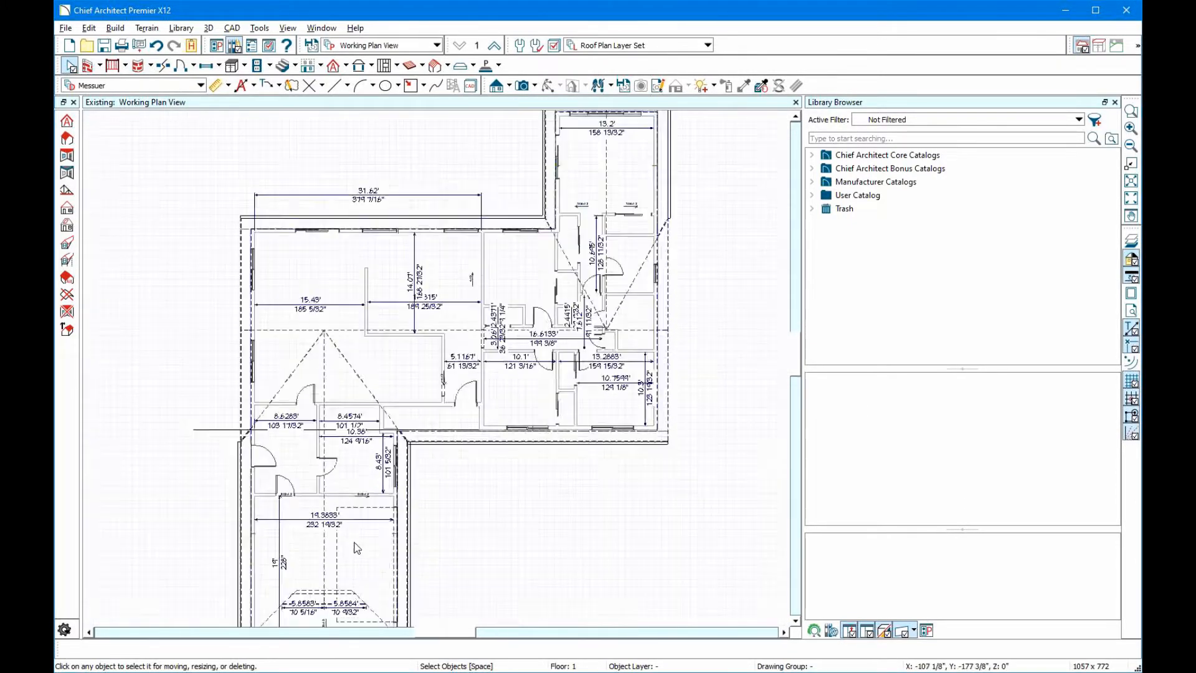
{"action": "scroll", "coordinate": [357, 548], "scroll_direction": "up", "scroll_amount": 4}
{"action": "scroll", "coordinate": [387, 382], "scroll_direction": "up", "scroll_amount": 5}
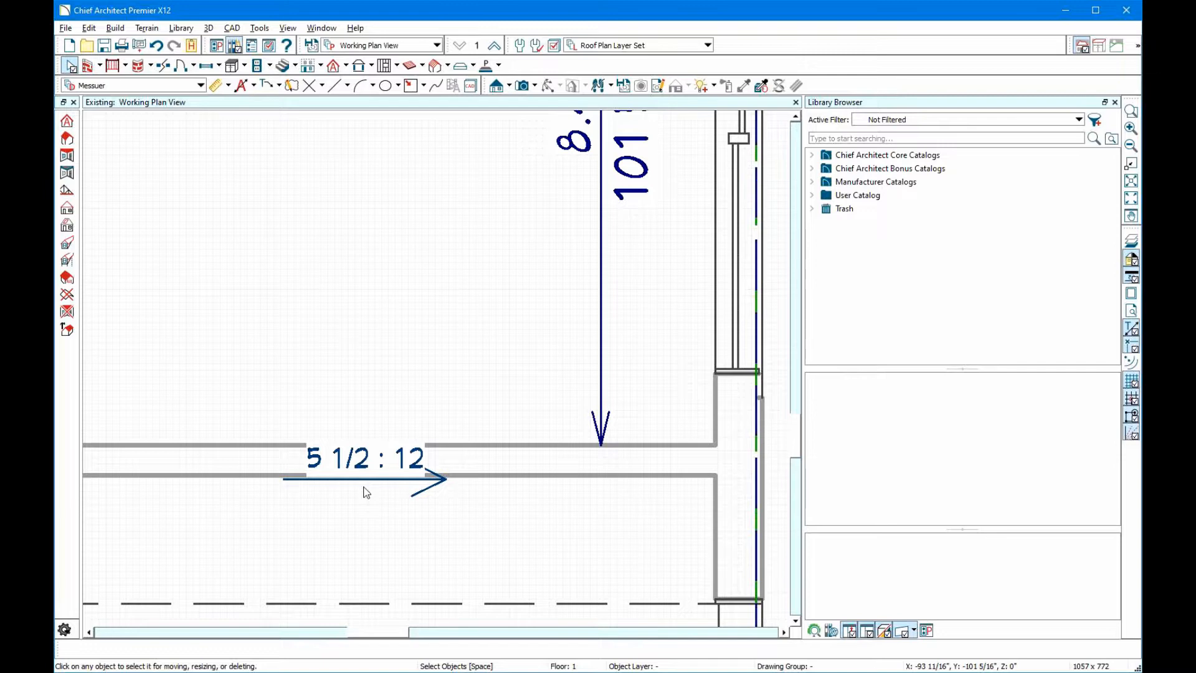
{"action": "scroll", "coordinate": [367, 493], "scroll_direction": "down", "scroll_amount": 4}
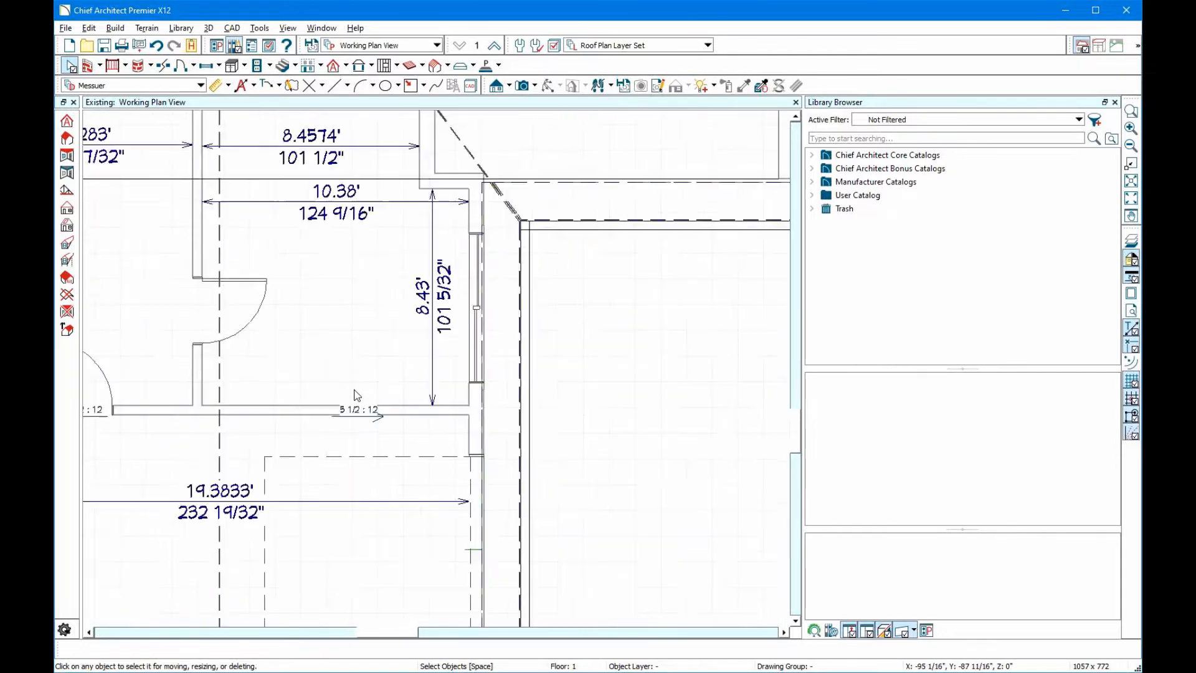
{"action": "scroll", "coordinate": [370, 401], "scroll_direction": "down", "scroll_amount": 3}
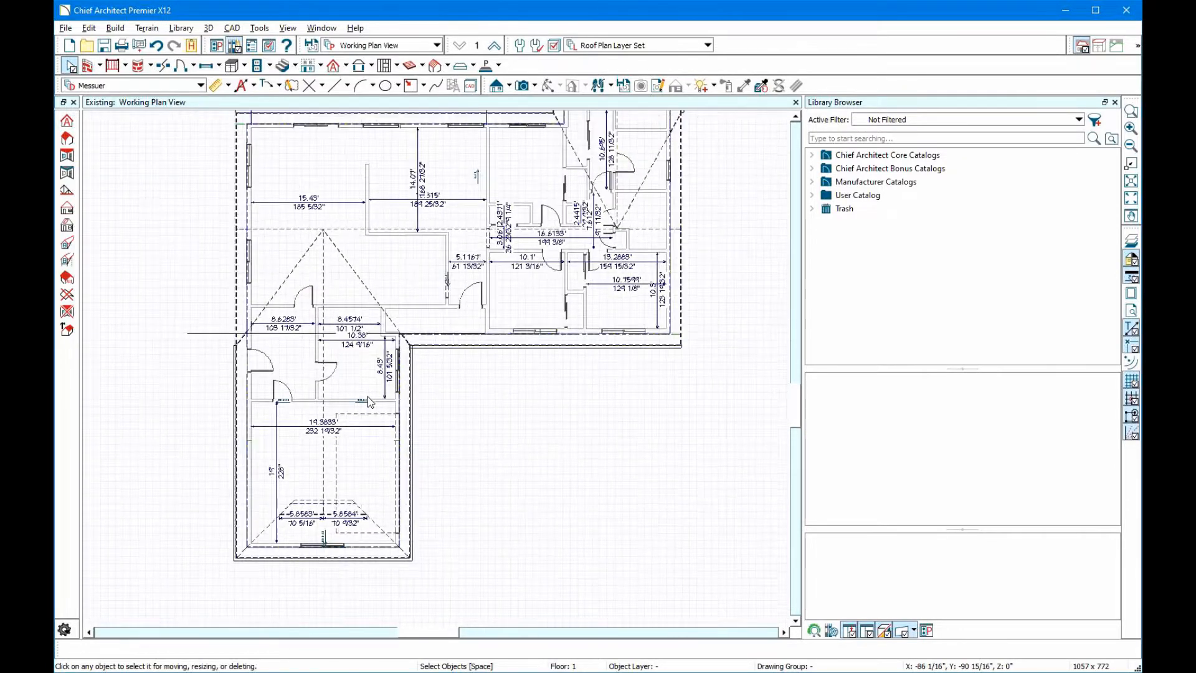
{"action": "scroll", "coordinate": [369, 402], "scroll_direction": "down", "scroll_amount": 2}
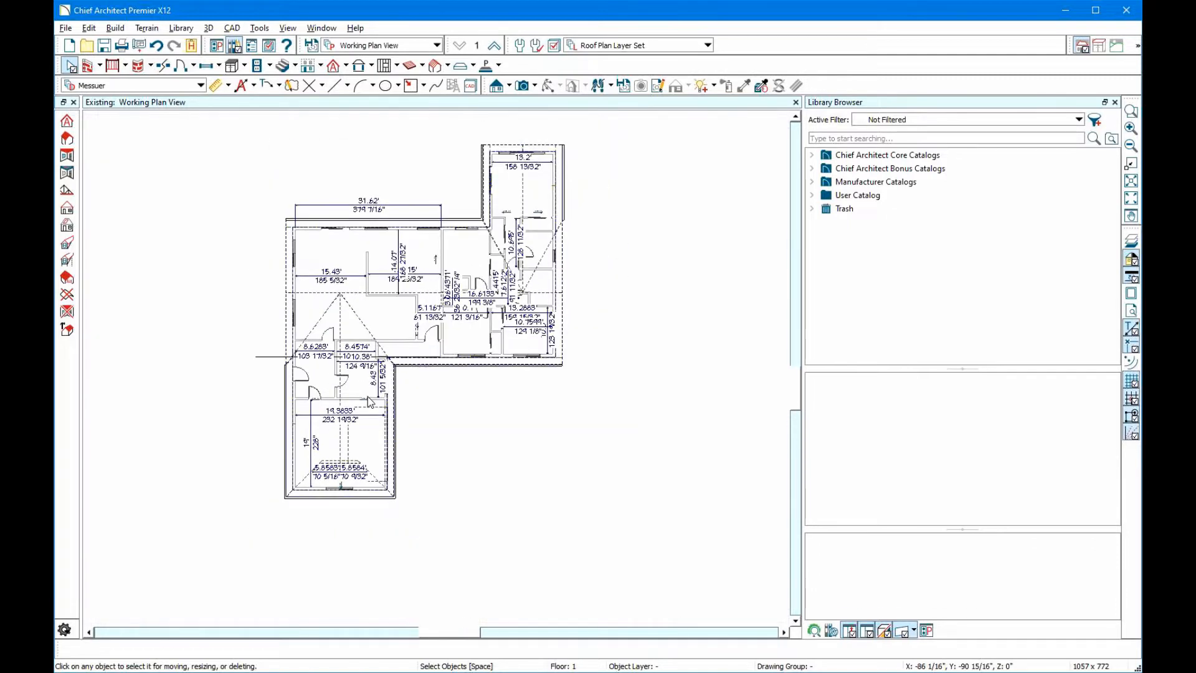
{"action": "scroll", "coordinate": [405, 324], "scroll_direction": "up", "scroll_amount": 3}
{"action": "scroll", "coordinate": [405, 323], "scroll_direction": "up", "scroll_amount": 1}
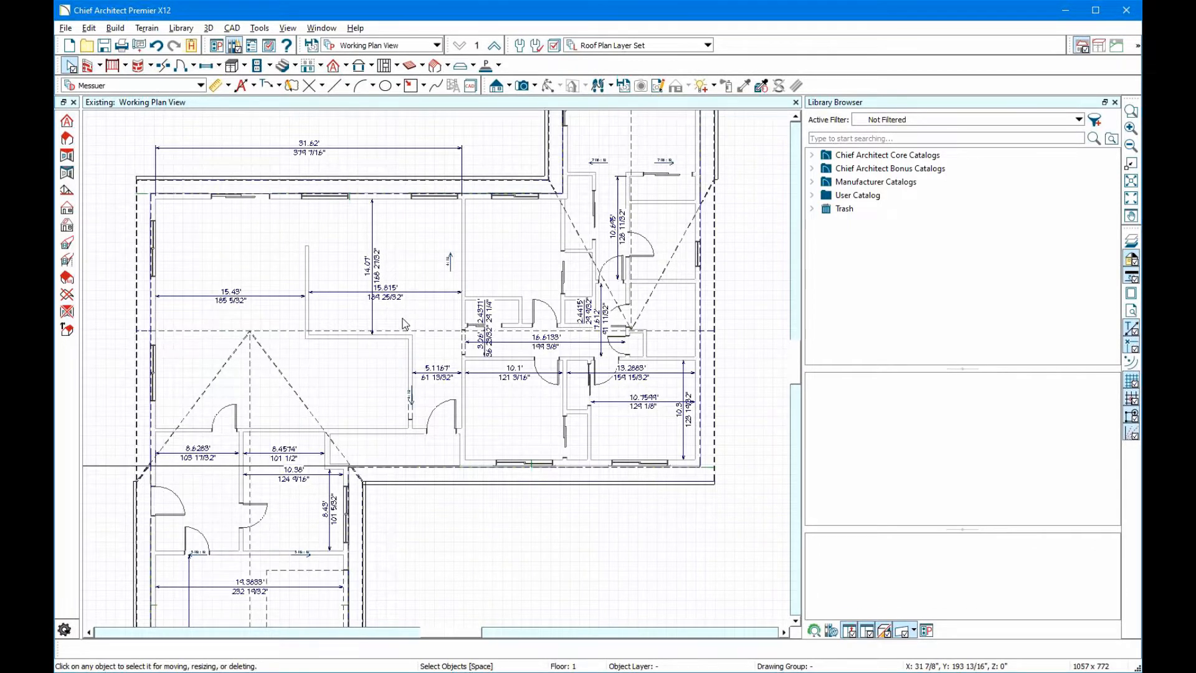
{"action": "scroll", "coordinate": [403, 319], "scroll_direction": "down", "scroll_amount": 1}
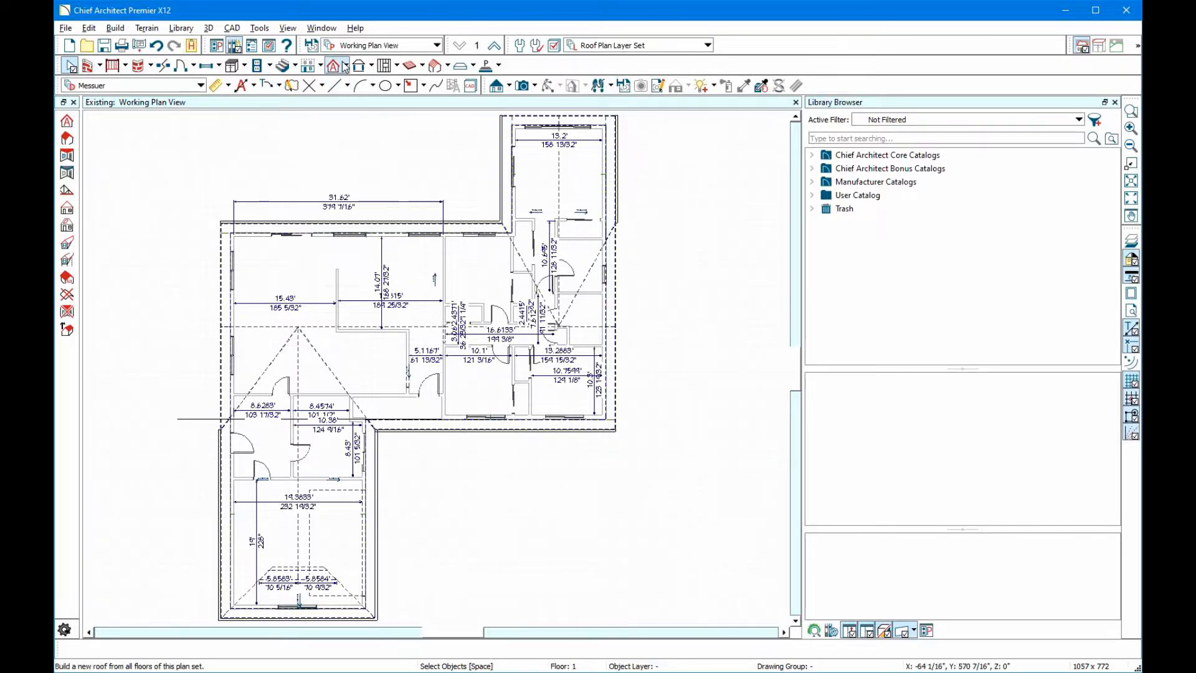
Check the overhang of the upper wing's roof plane at the inside corner where it meets the main roof
{"action": "scroll", "coordinate": [477, 231], "scroll_direction": "up", "scroll_amount": 6}
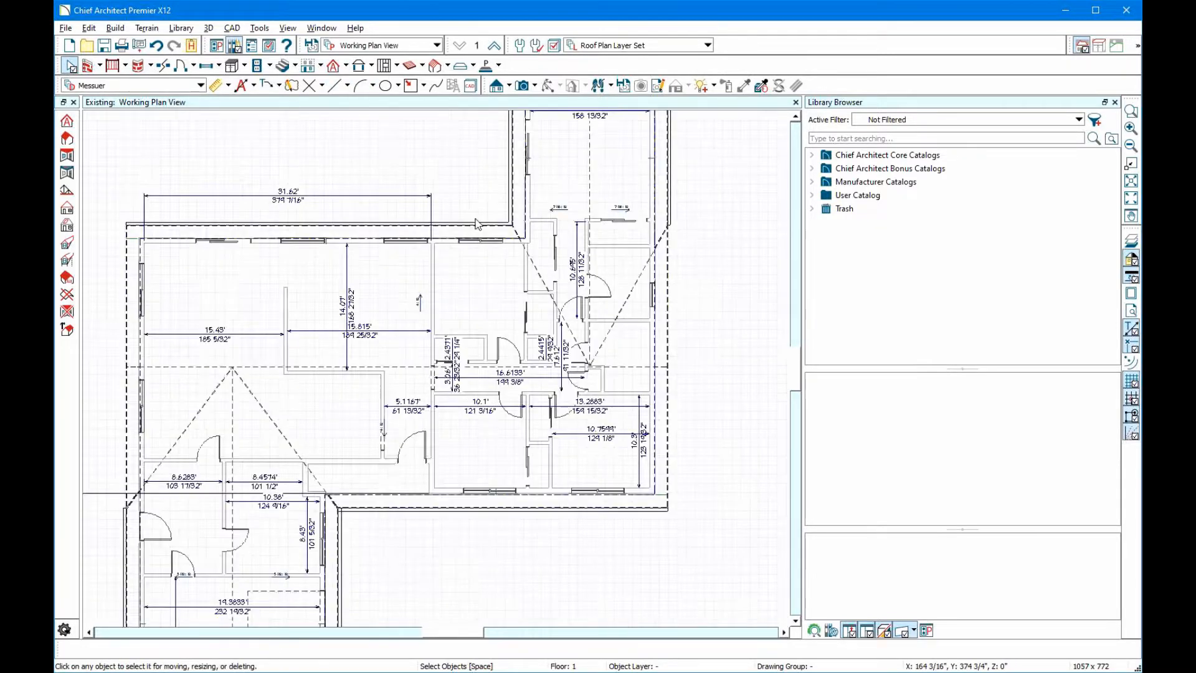
{"action": "scroll", "coordinate": [374, 384], "scroll_direction": "down", "scroll_amount": 3}
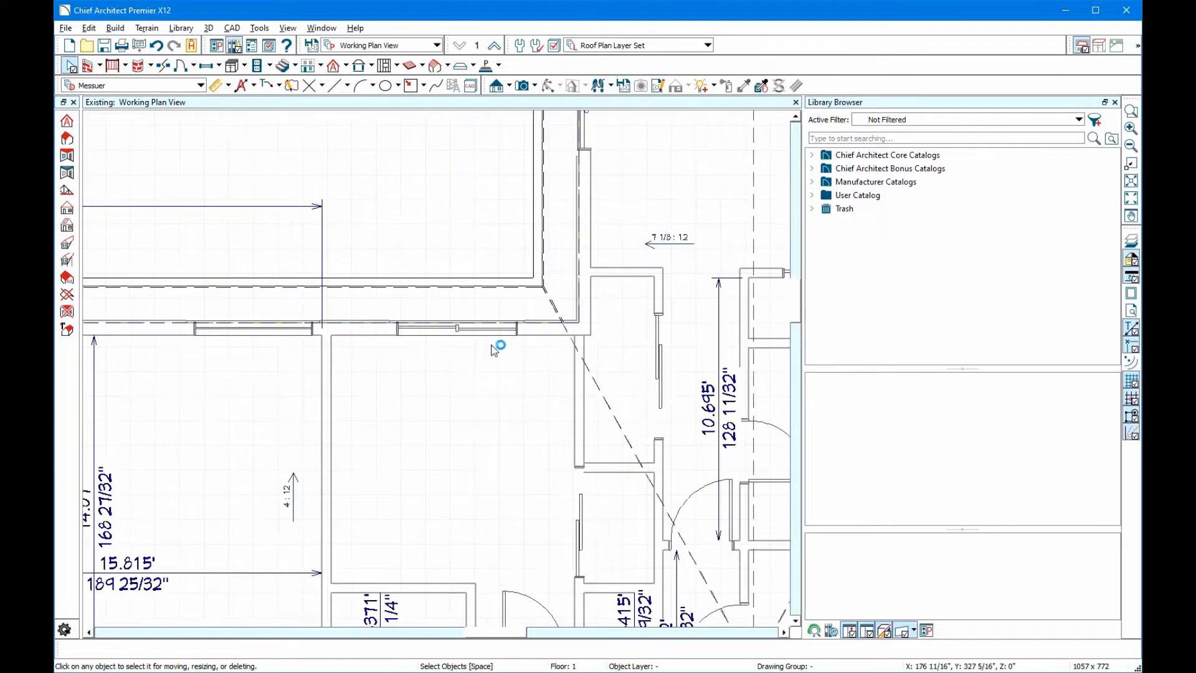
{"action": "scroll", "coordinate": [522, 262], "scroll_direction": "down", "scroll_amount": 1}
{"action": "scroll", "coordinate": [530, 233], "scroll_direction": "up", "scroll_amount": 4}
{"action": "scroll", "coordinate": [531, 228], "scroll_direction": "up", "scroll_amount": 2}
{"action": "left_click", "coordinate": [534, 218]}
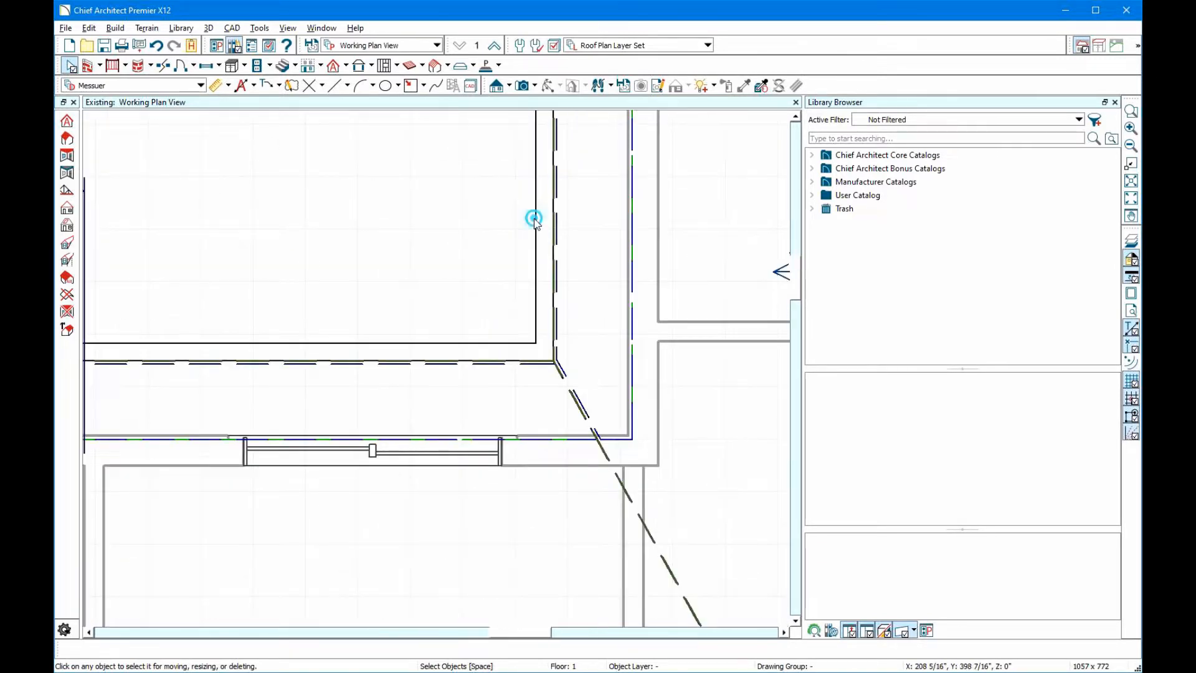
{"action": "left_click", "coordinate": [536, 218]}
{"action": "left_click", "coordinate": [535, 205]}
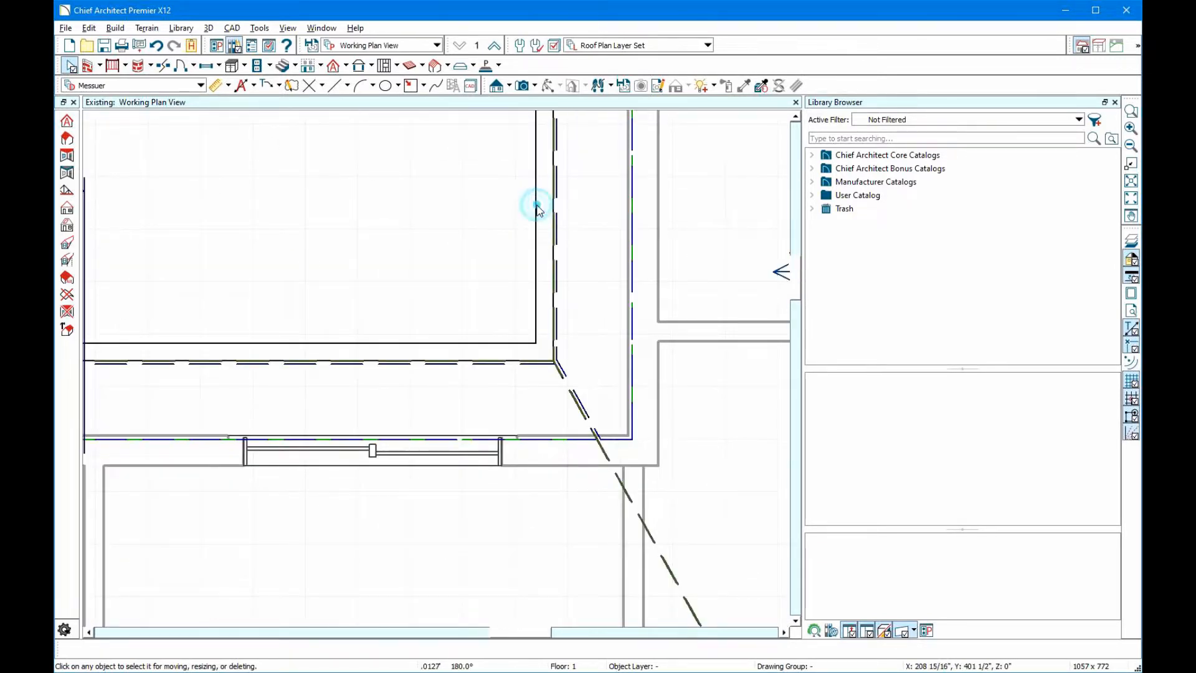
{"action": "scroll", "coordinate": [362, 254], "scroll_direction": "down", "scroll_amount": 3}
{"action": "scroll", "coordinate": [453, 212], "scroll_direction": "up", "scroll_amount": 2}
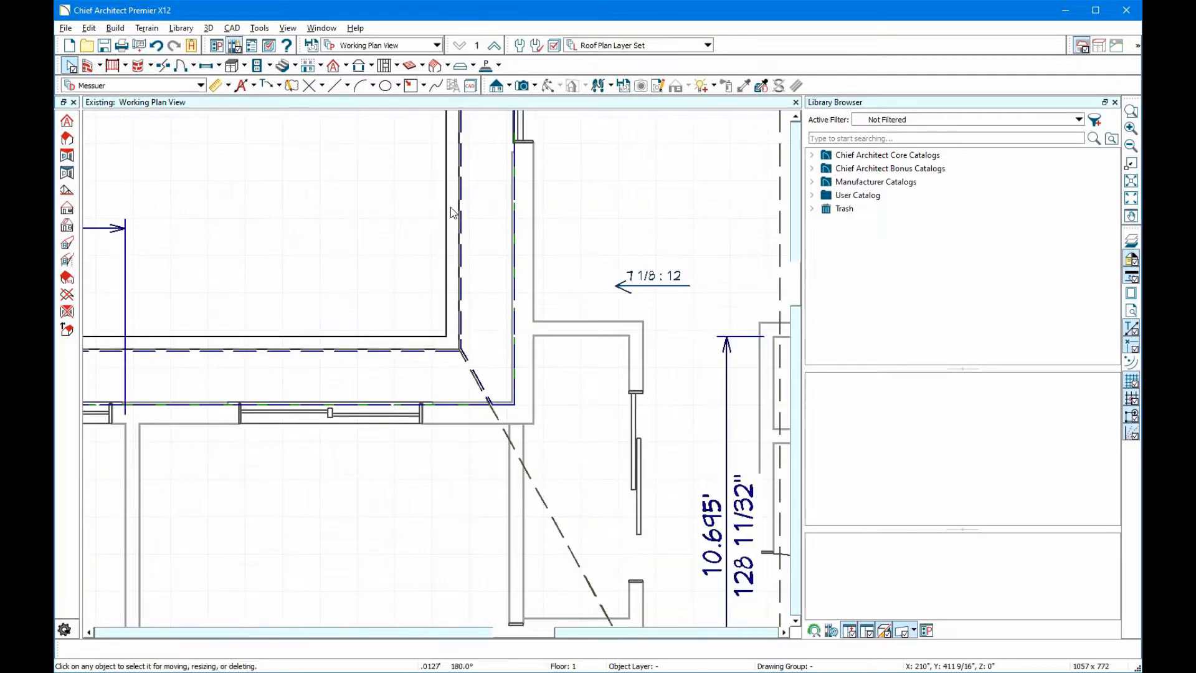
{"action": "left_click", "coordinate": [461, 241]}
{"action": "scroll", "coordinate": [484, 342], "scroll_direction": "up", "scroll_amount": 2}
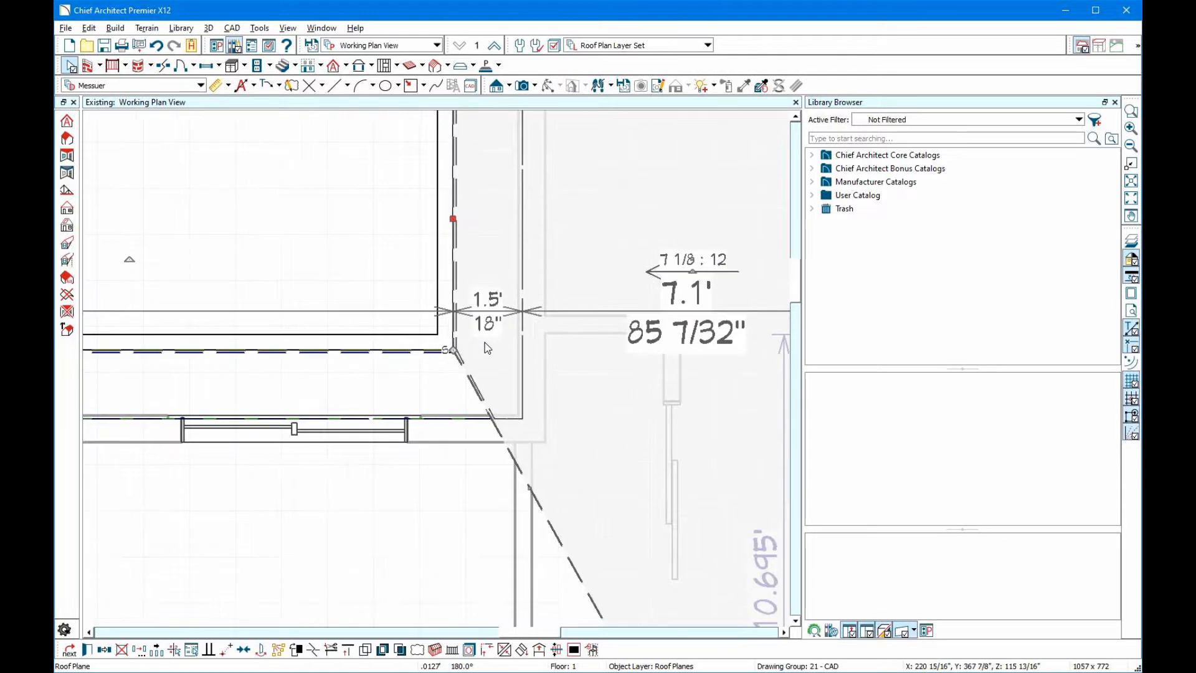
Set the overhang of the main section's roof plane to 1'5" at the eave beside the inside corner
{"action": "left_click", "coordinate": [391, 352]}
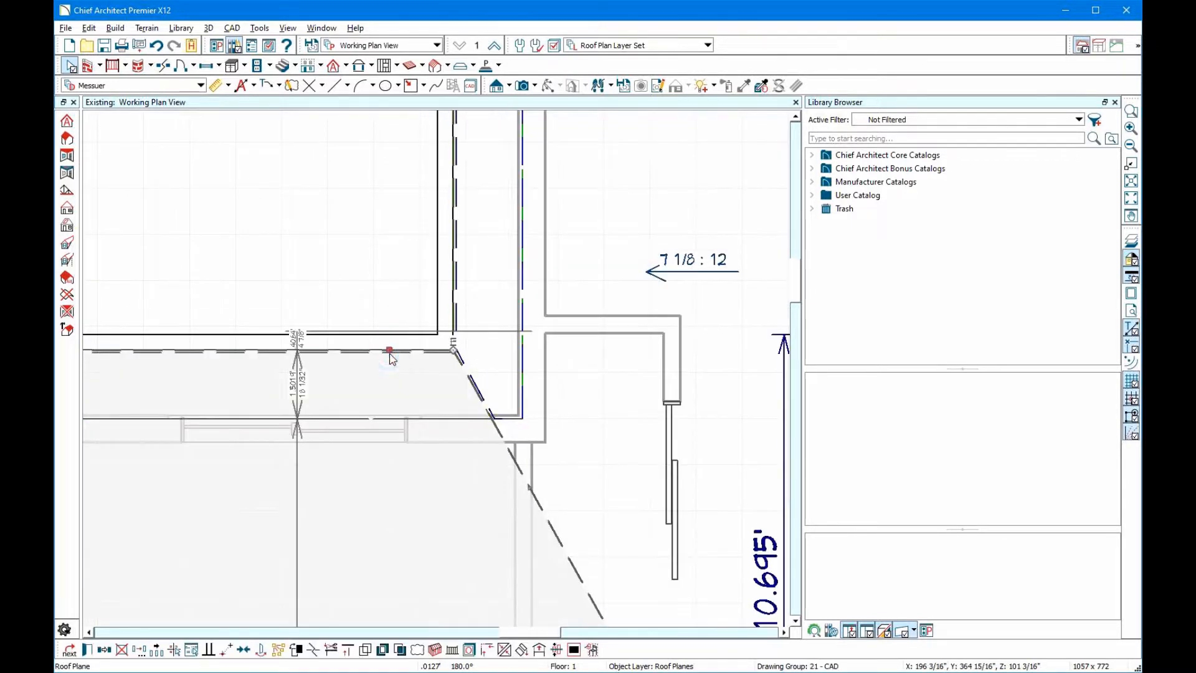
{"action": "left_click", "coordinate": [294, 381]}
{"action": "type", "text": "1'5"}
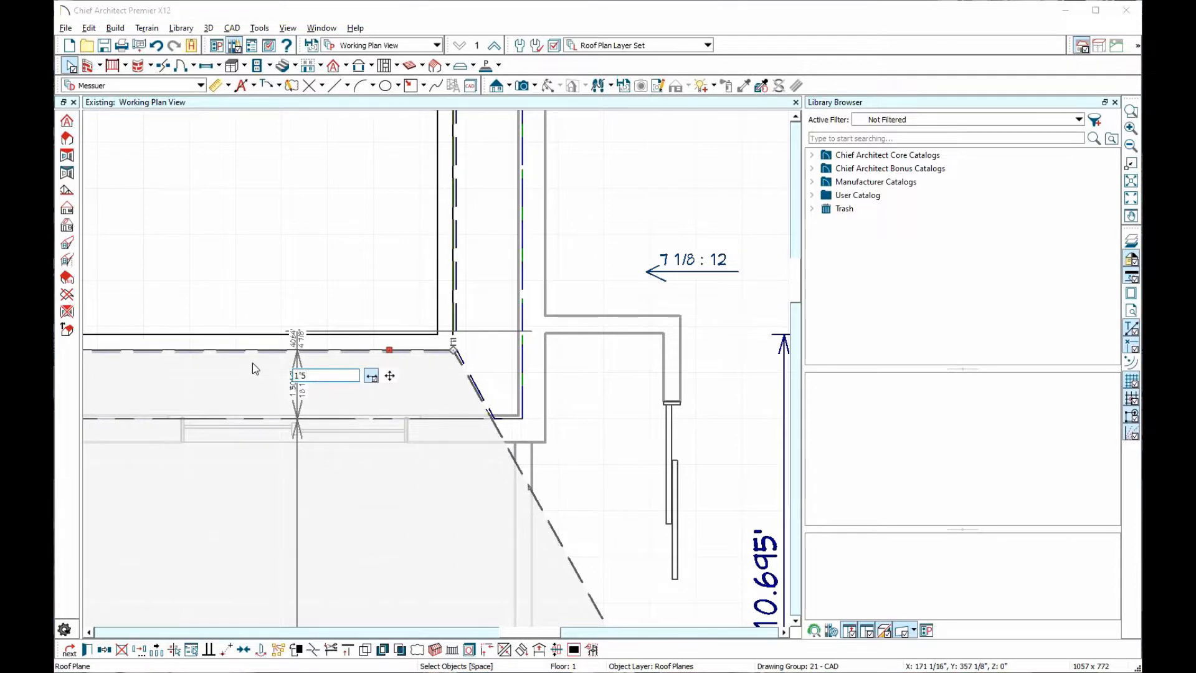
{"action": "key", "text": "Return"}
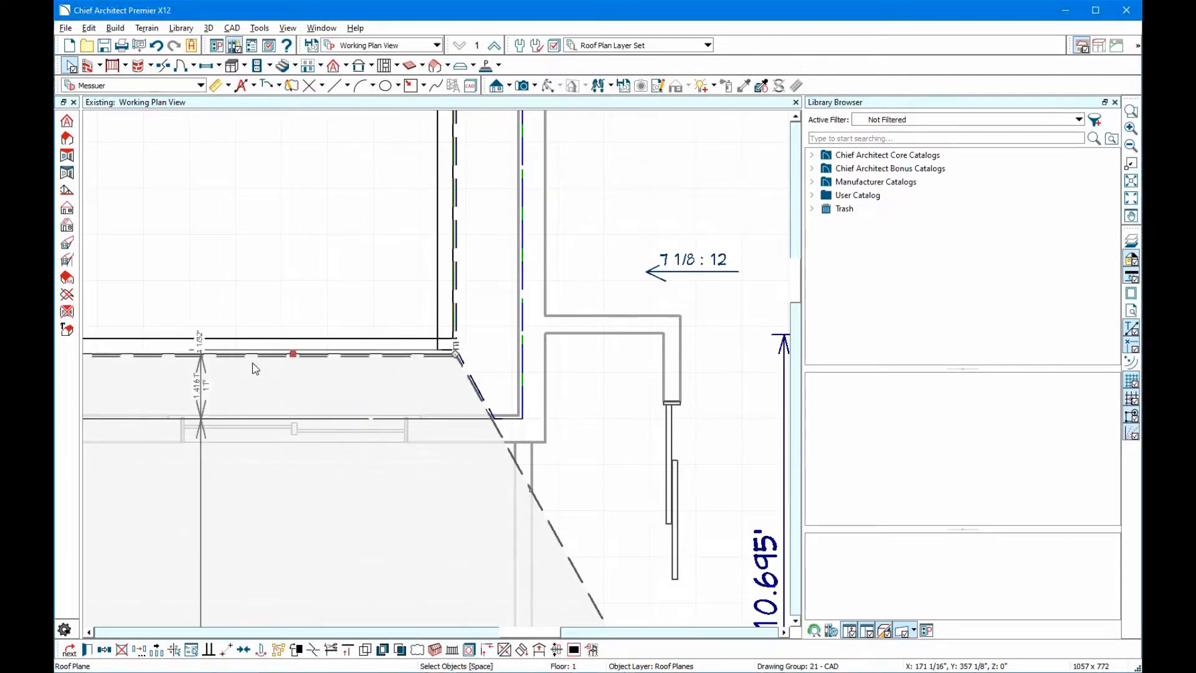
Check the overhangs of the upper wing's right-hand roof plane and of the main roof plane's adjoining outer edge
{"action": "scroll", "coordinate": [334, 244], "scroll_direction": "down", "scroll_amount": 3}
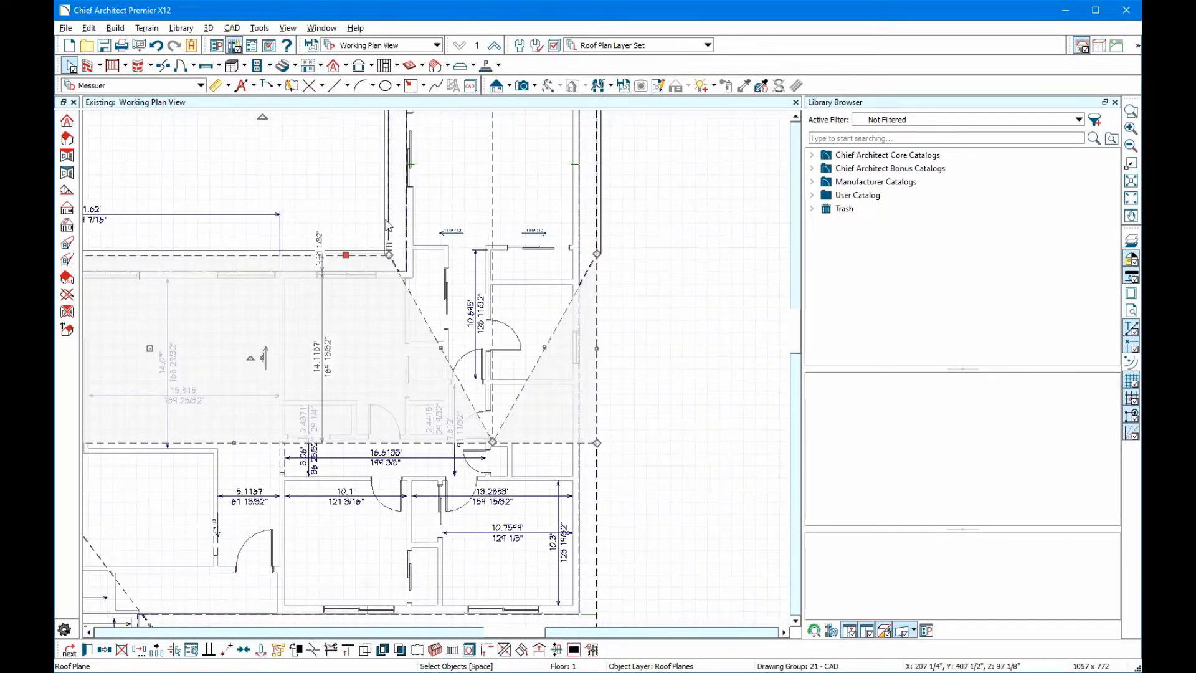
{"action": "scroll", "coordinate": [604, 232], "scroll_direction": "up", "scroll_amount": 5}
{"action": "scroll", "coordinate": [607, 234], "scroll_direction": "up", "scroll_amount": 2}
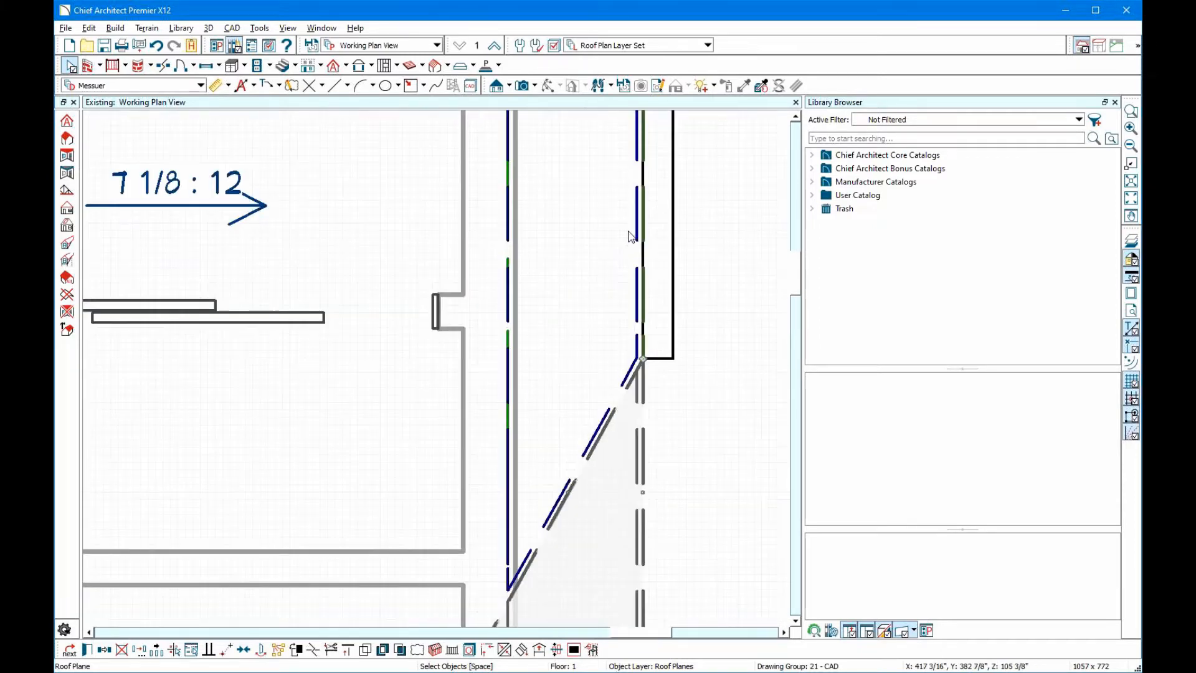
{"action": "left_click", "coordinate": [637, 229]}
{"action": "scroll", "coordinate": [636, 229], "scroll_direction": "down", "scroll_amount": 5}
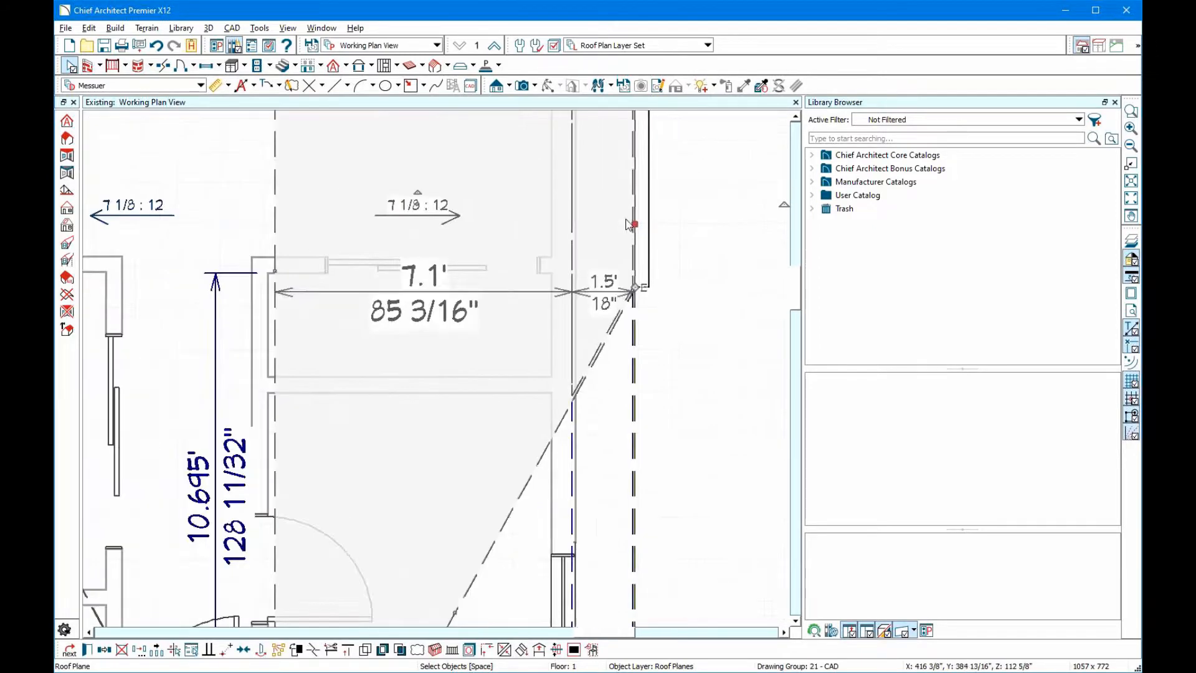
{"action": "left_click", "coordinate": [626, 293]}
{"action": "scroll", "coordinate": [629, 302], "scroll_direction": "up", "scroll_amount": 4}
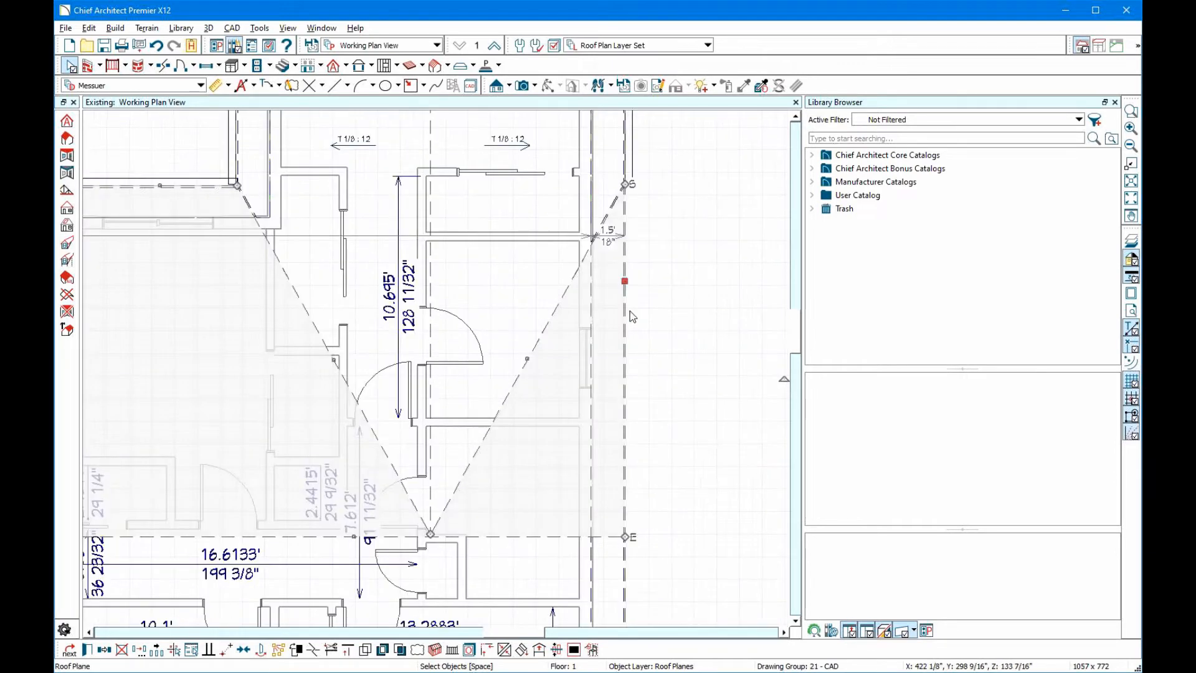
Check the overhangs at the main roof's right edge and along its lower eave beside the lower wing
{"action": "scroll", "coordinate": [614, 236], "scroll_direction": "up", "scroll_amount": 4}
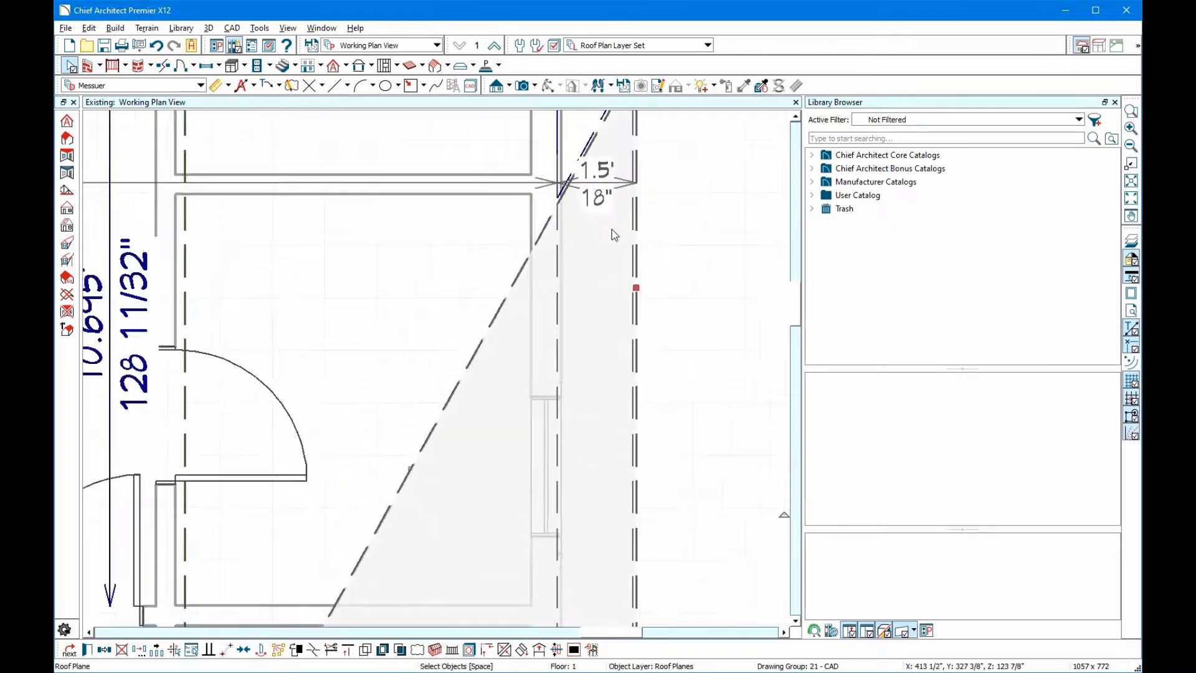
{"action": "scroll", "coordinate": [612, 229], "scroll_direction": "down", "scroll_amount": 5}
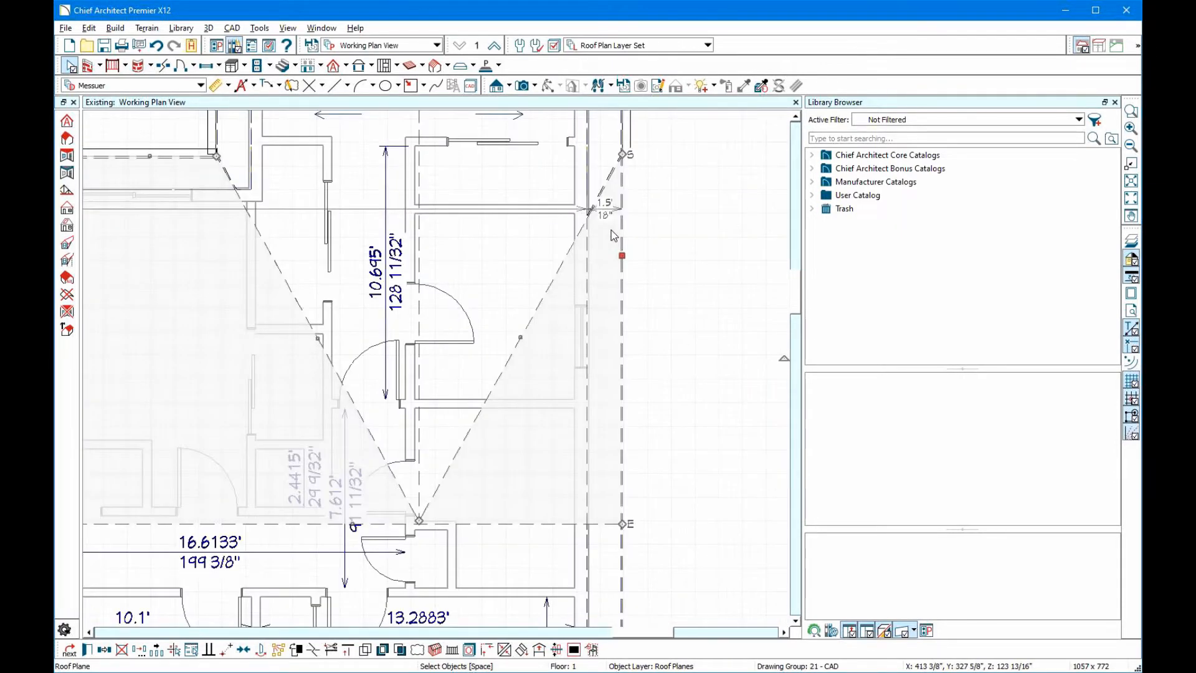
{"action": "scroll", "coordinate": [614, 235], "scroll_direction": "down", "scroll_amount": 2}
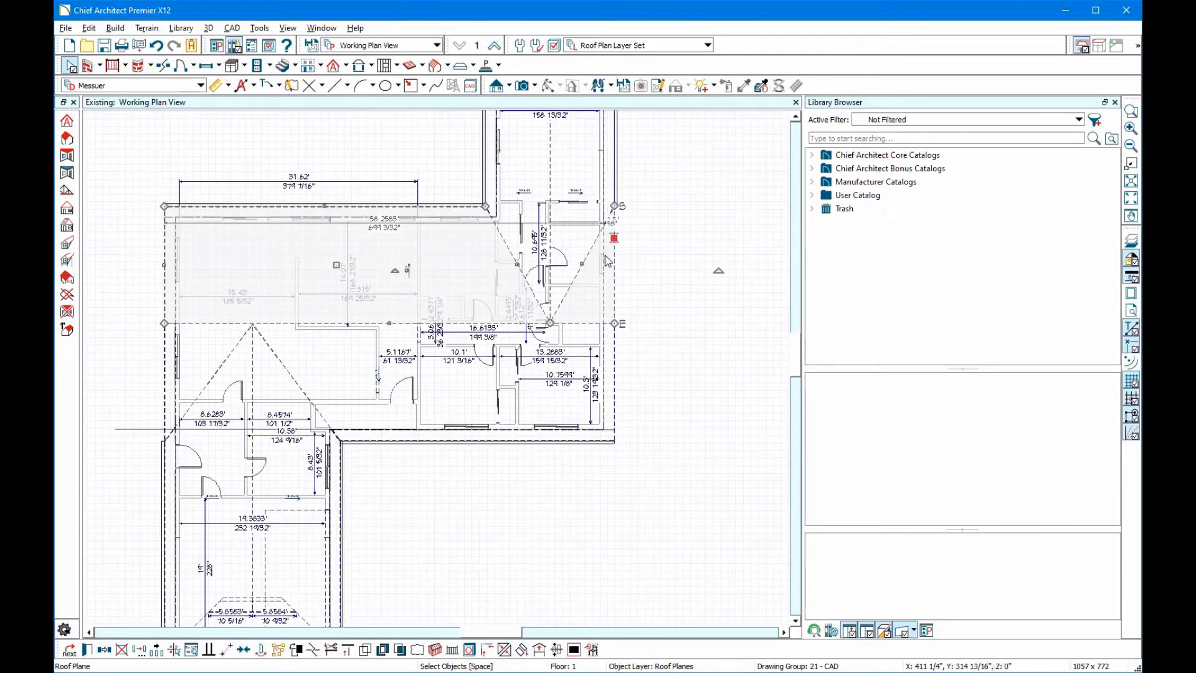
{"action": "scroll", "coordinate": [385, 427], "scroll_direction": "up", "scroll_amount": 5}
{"action": "left_click", "coordinate": [383, 411]}
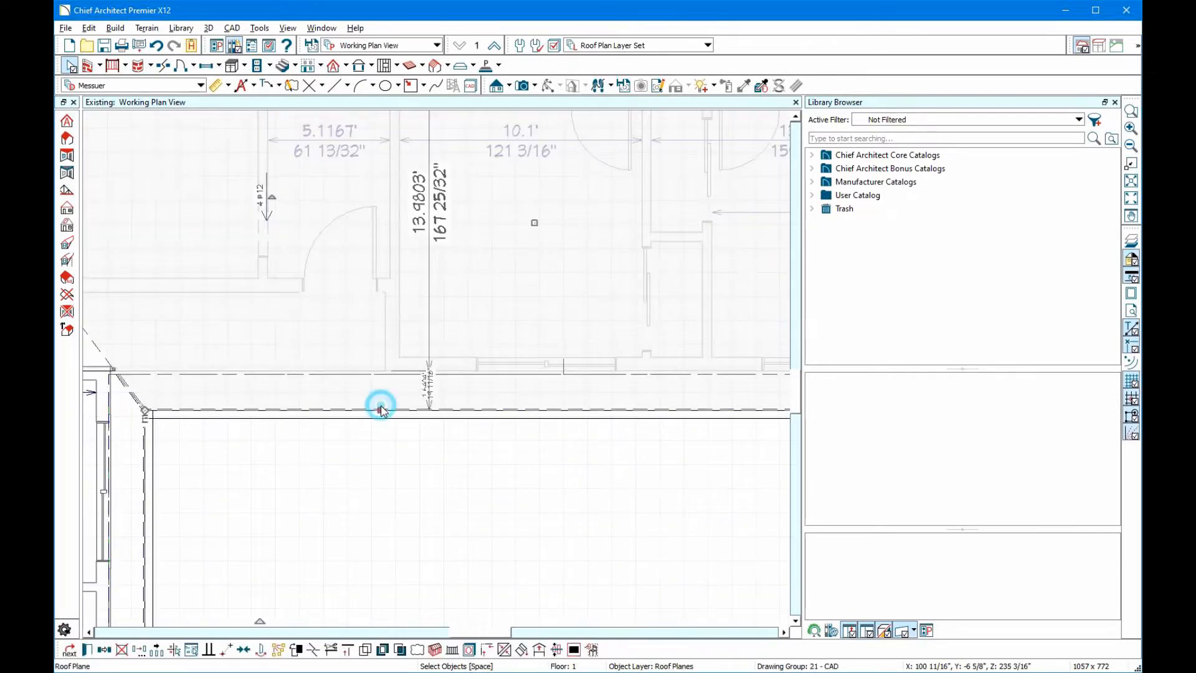
{"action": "scroll", "coordinate": [382, 406], "scroll_direction": "up", "scroll_amount": 3}
{"action": "scroll", "coordinate": [450, 407], "scroll_direction": "up", "scroll_amount": 2}
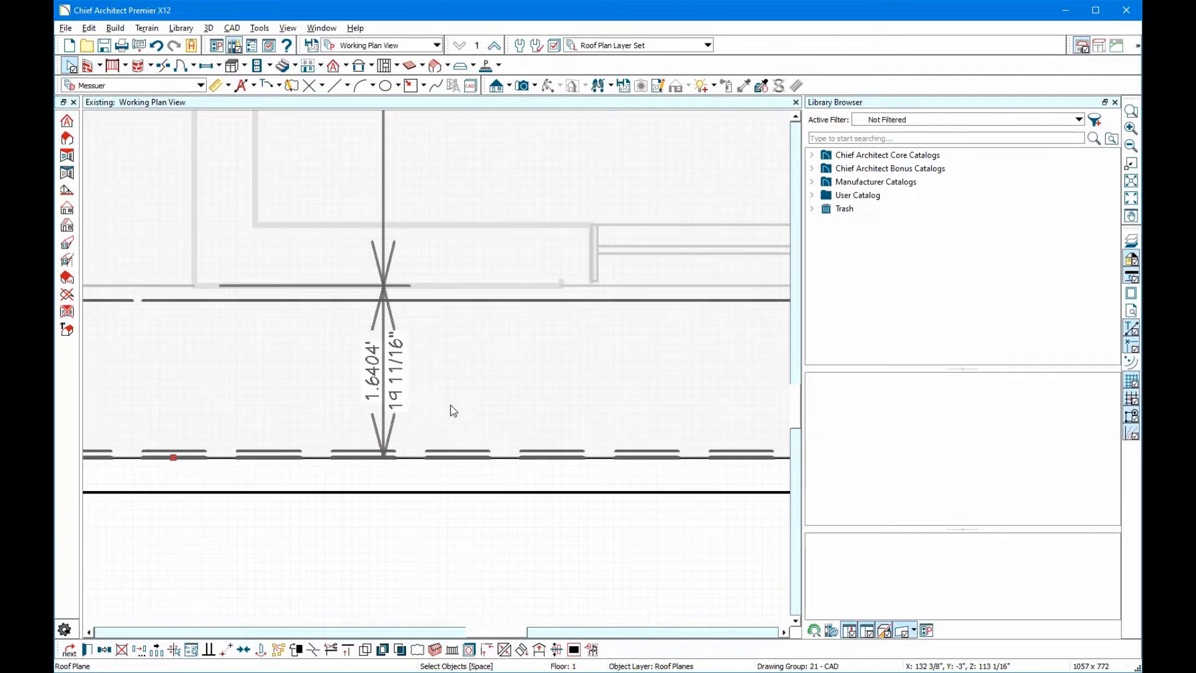
Set the overhang of the main section's lower roof plane to 1.5' along the eave beside the lower wing
{"action": "key", "text": "Escape"}
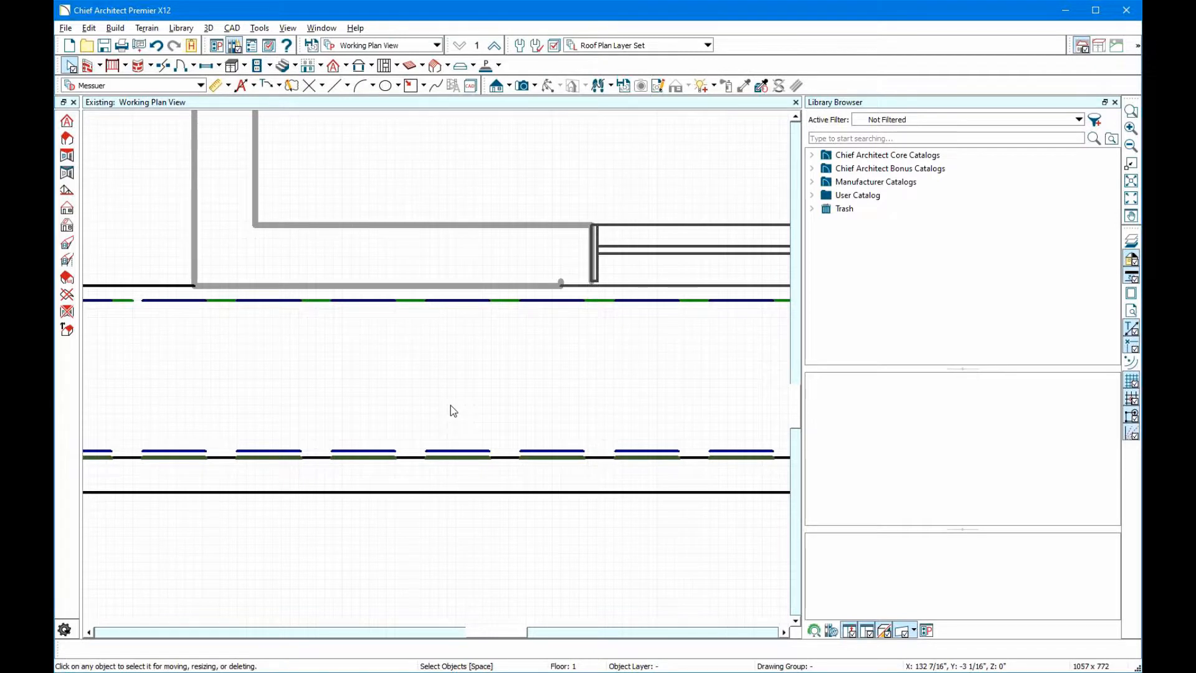
{"action": "left_click", "coordinate": [421, 458]}
{"action": "left_click", "coordinate": [622, 382]}
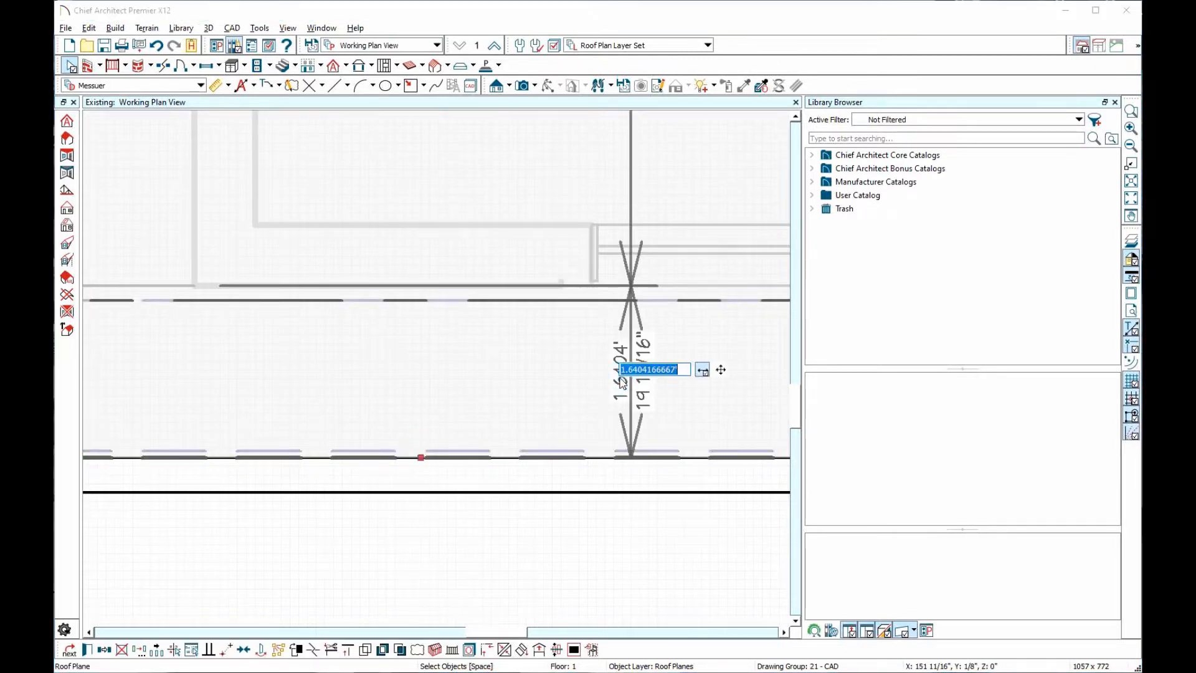
{"action": "type", "text": "1"}
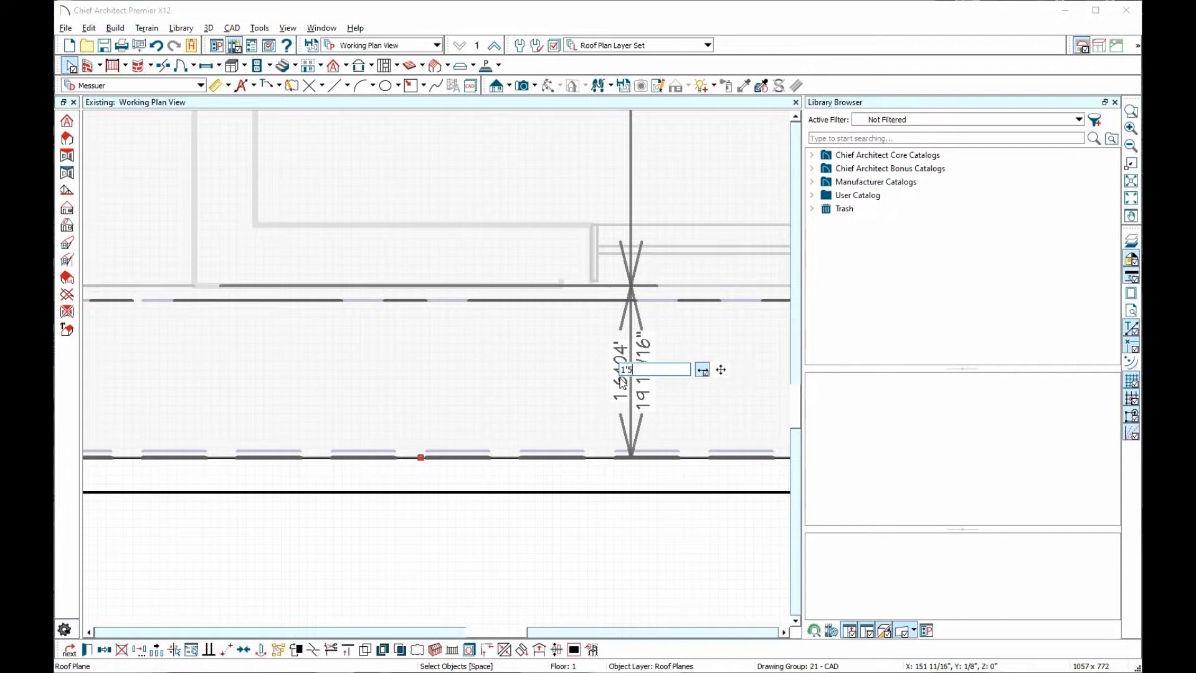
{"action": "type", "text": "'5"}
{"action": "key", "text": "Return"}
{"action": "scroll", "coordinate": [649, 343], "scroll_direction": "down", "scroll_amount": 4}
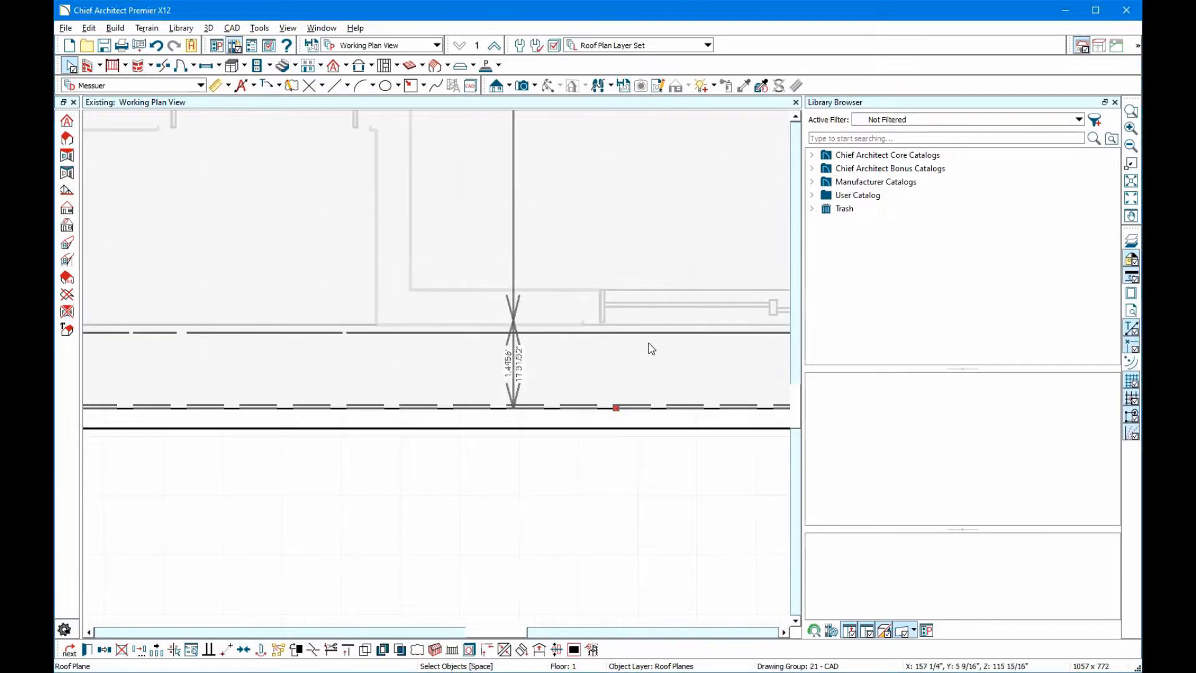
{"action": "scroll", "coordinate": [660, 323], "scroll_direction": "down", "scroll_amount": 3}
Check the overhang of the lower wing's right-hand roof plane below the inside corner with the main roof
{"action": "scroll", "coordinate": [289, 478], "scroll_direction": "up", "scroll_amount": 9}
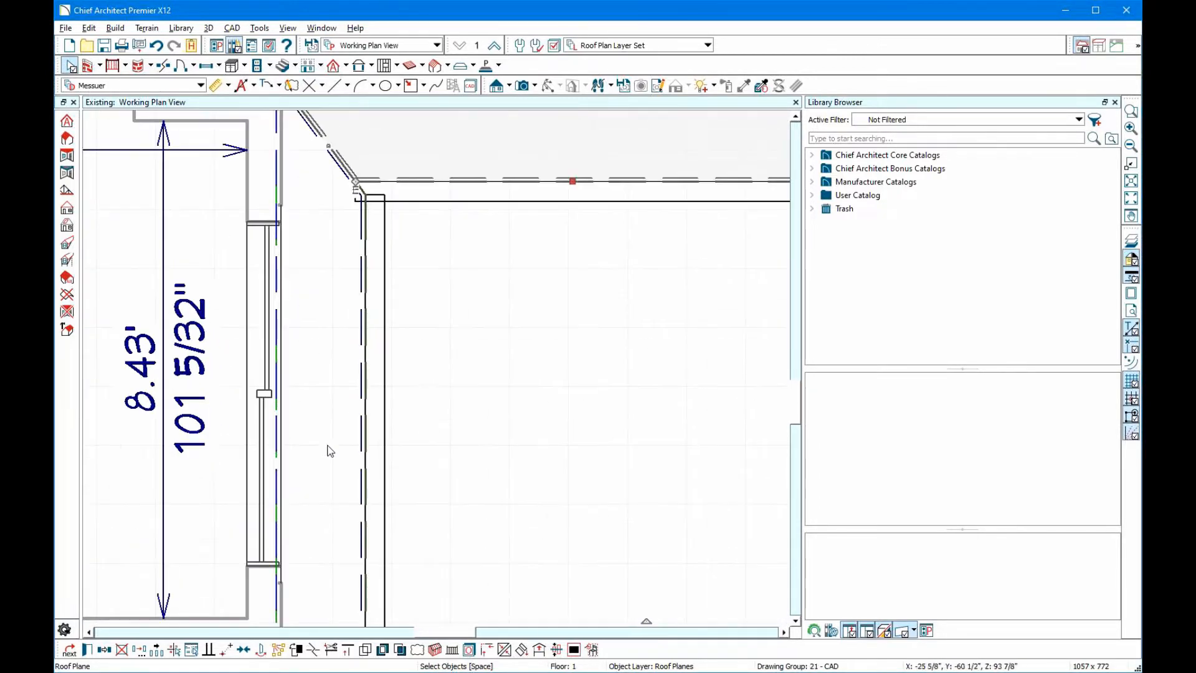
{"action": "left_click", "coordinate": [362, 409]}
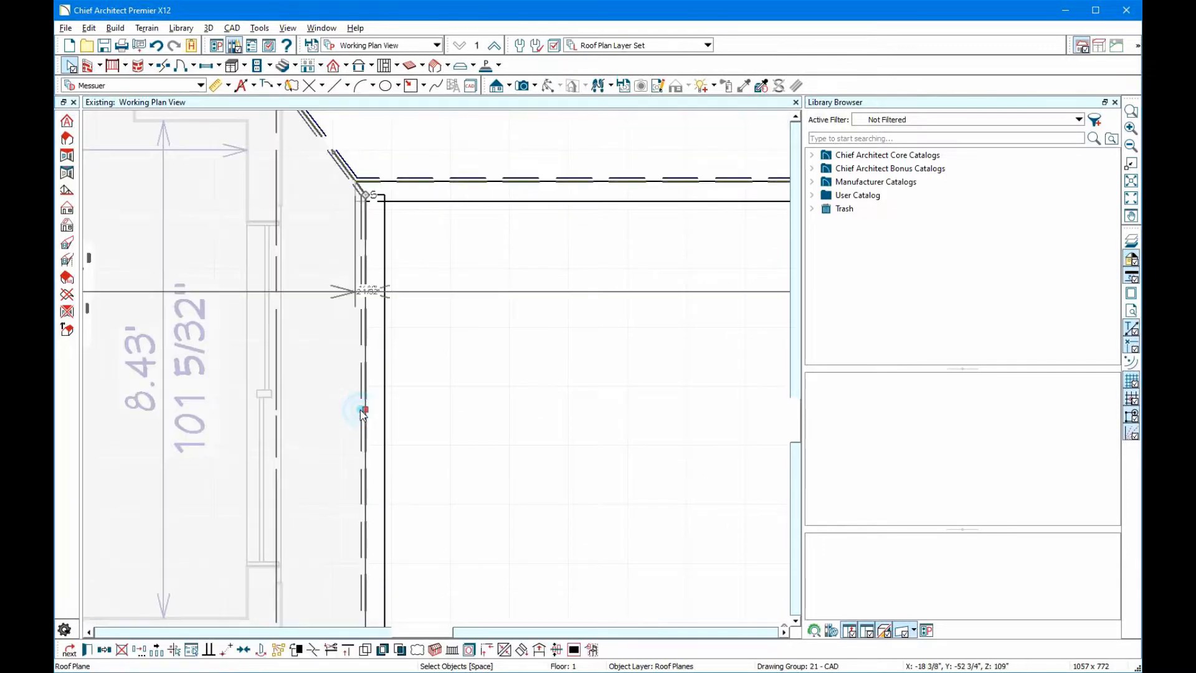
{"action": "left_click", "coordinate": [356, 351]}
{"action": "left_click", "coordinate": [360, 334]}
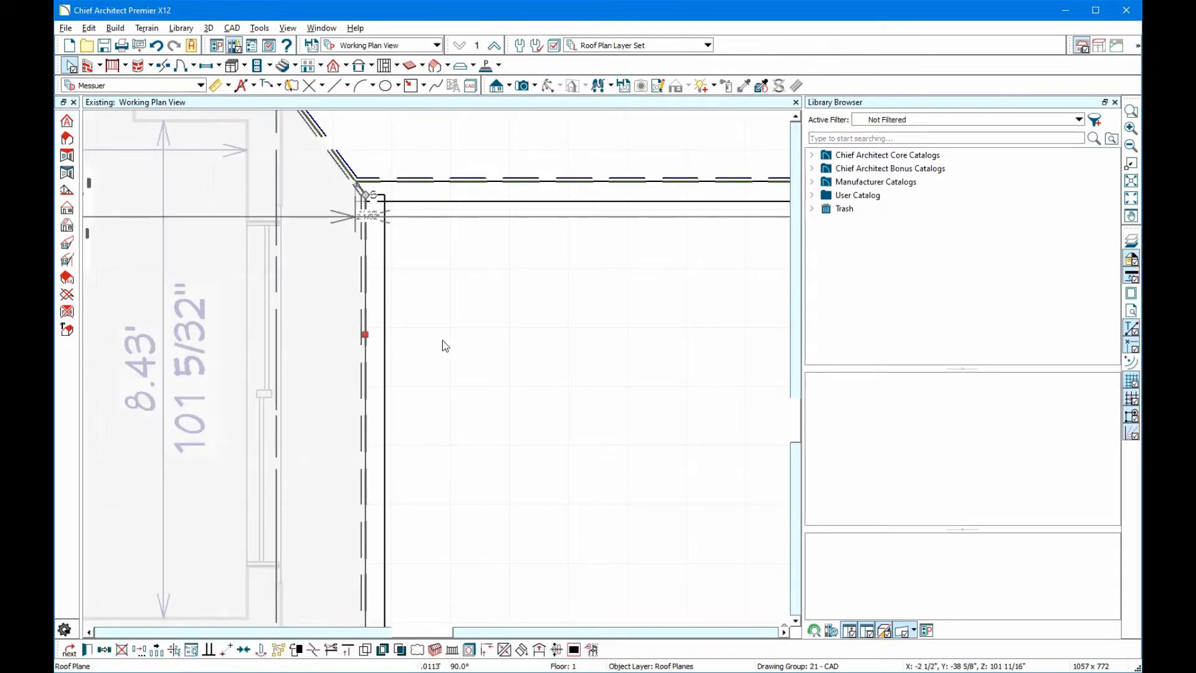
{"action": "scroll", "coordinate": [464, 352], "scroll_direction": "down", "scroll_amount": 2}
{"action": "scroll", "coordinate": [489, 369], "scroll_direction": "down", "scroll_amount": 2}
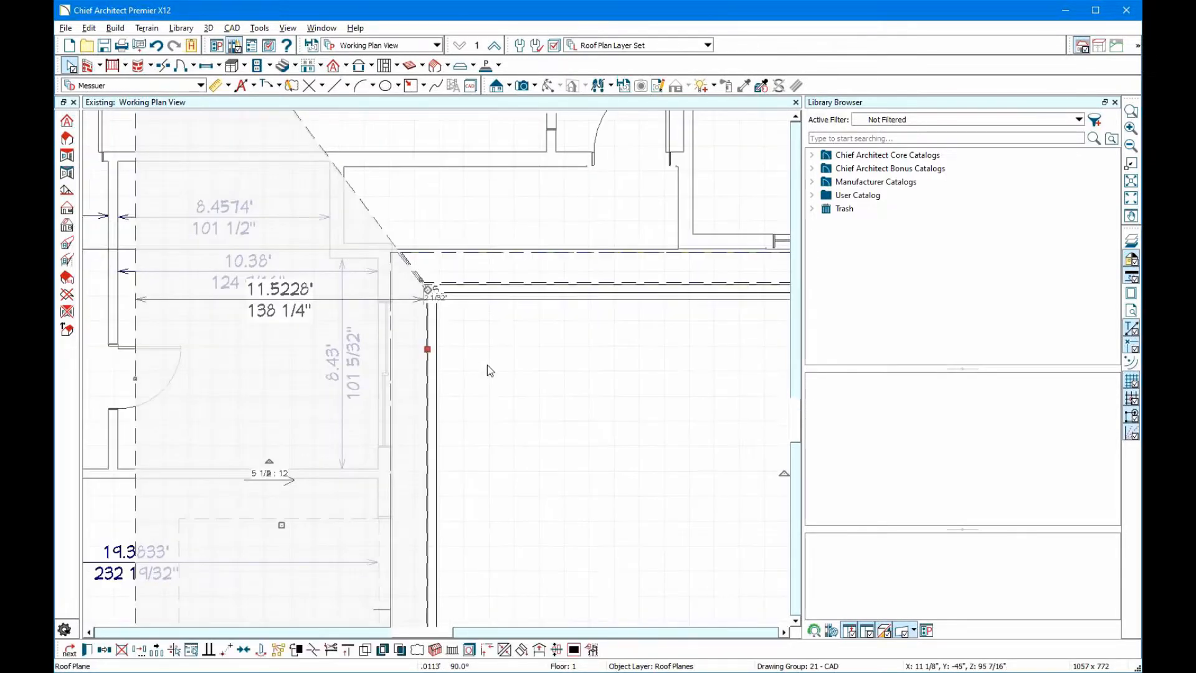
{"action": "left_click", "coordinate": [428, 480]}
{"action": "scroll", "coordinate": [399, 444], "scroll_direction": "up", "scroll_amount": 2}
{"action": "scroll", "coordinate": [408, 443], "scroll_direction": "down", "scroll_amount": 3}
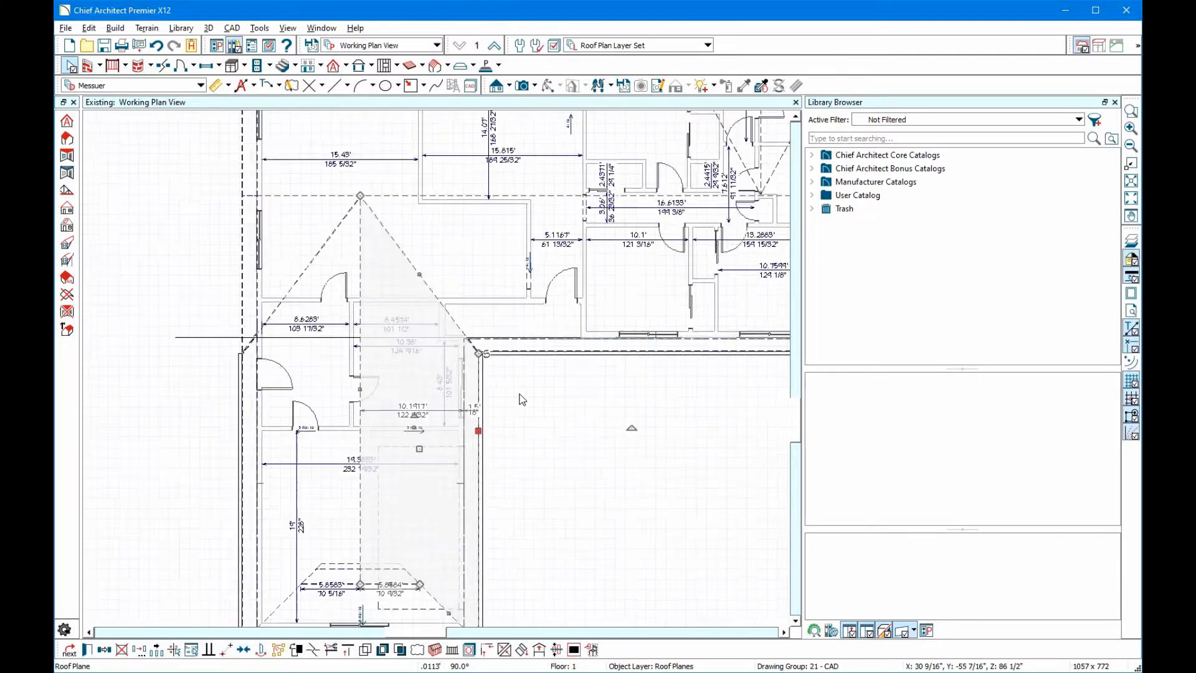
Check the overhangs of the lower wing's left-hand roof plane and of the main roof plane's adjoining left edge
{"action": "scroll", "coordinate": [269, 412], "scroll_direction": "up", "scroll_amount": 3}
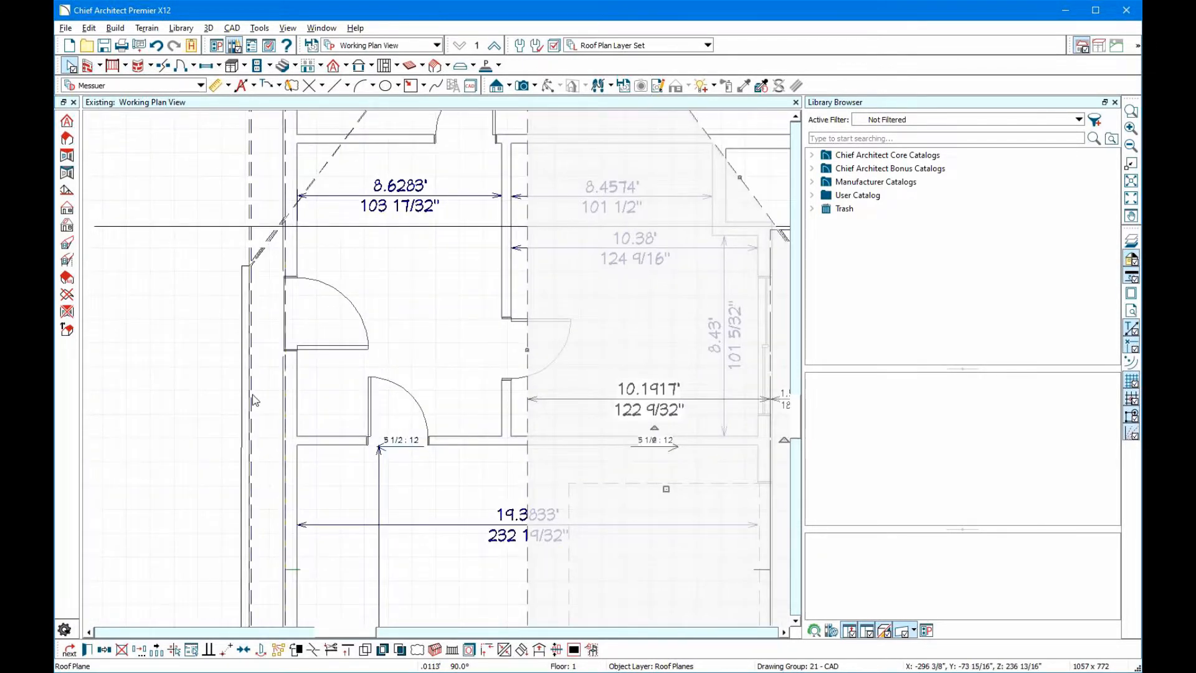
{"action": "left_click", "coordinate": [251, 393]}
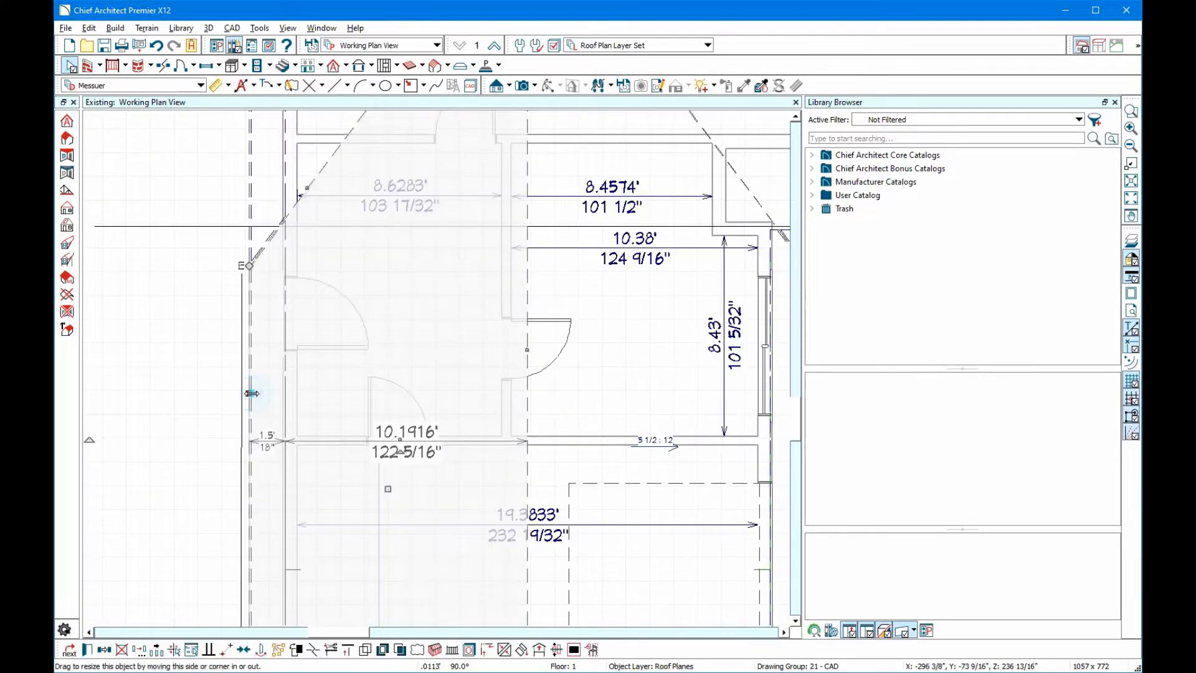
{"action": "left_click", "coordinate": [257, 213]}
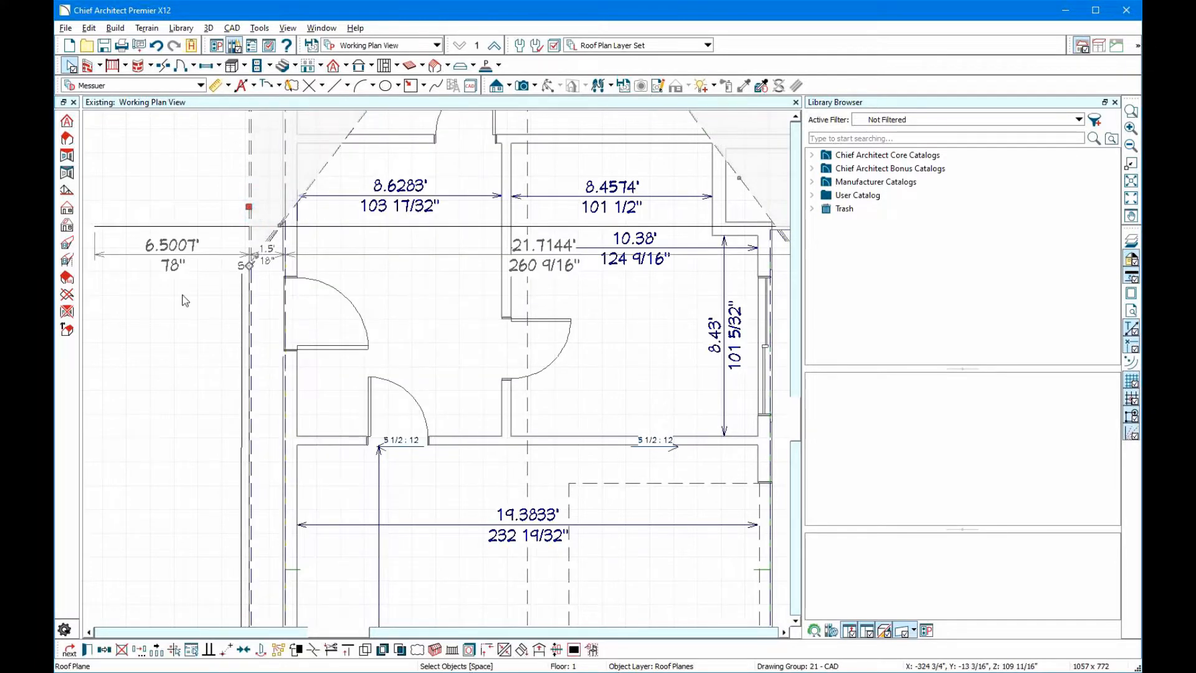
Check the overhang and pitch of the hip roof plane at the lower end of the lower wing
{"action": "scroll", "coordinate": [177, 464], "scroll_direction": "down", "scroll_amount": 5}
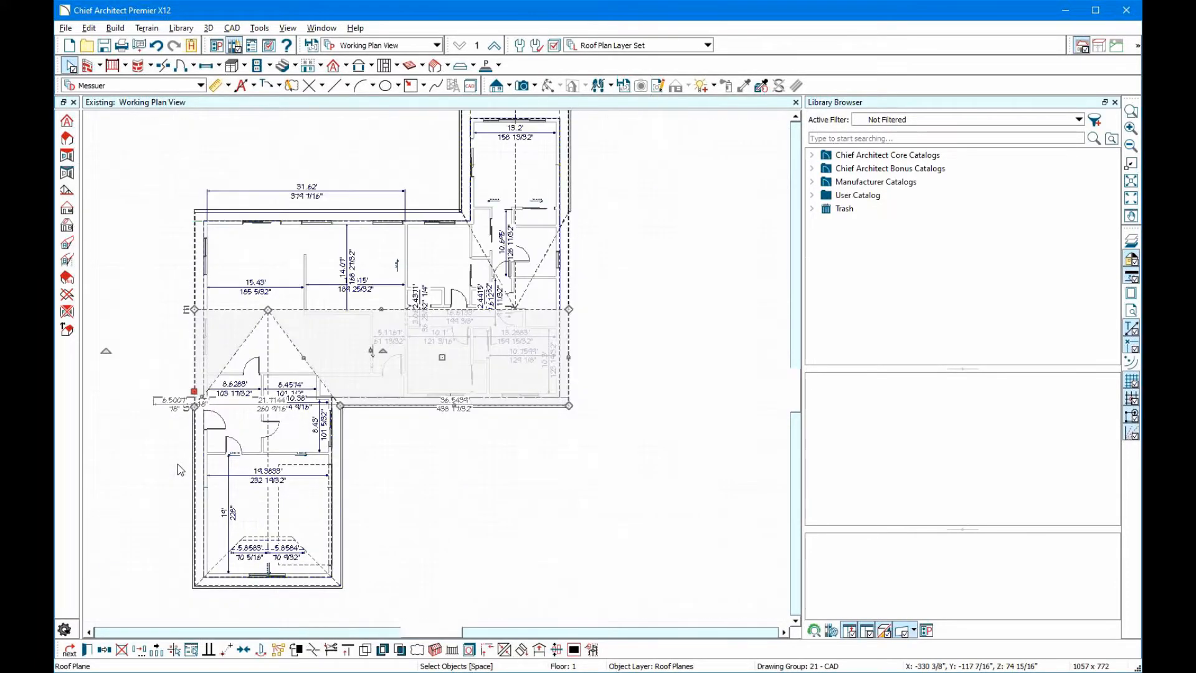
{"action": "scroll", "coordinate": [224, 589], "scroll_direction": "up", "scroll_amount": 3}
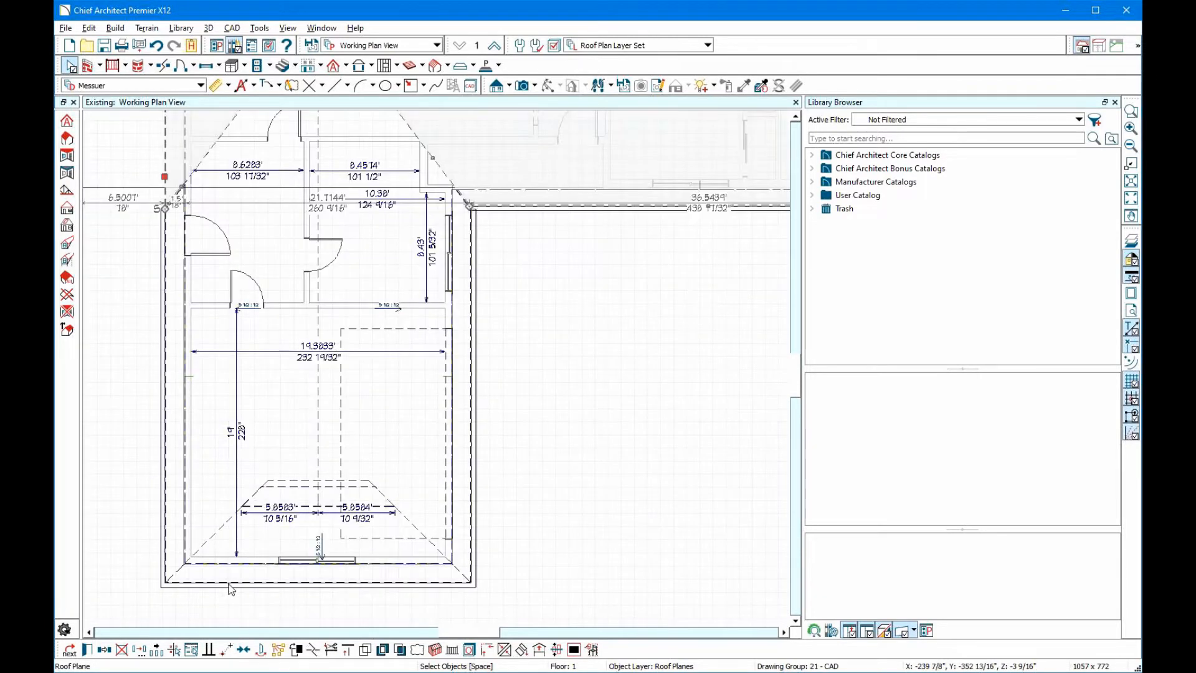
{"action": "scroll", "coordinate": [231, 589], "scroll_direction": "up", "scroll_amount": 3}
{"action": "left_click", "coordinate": [251, 540]}
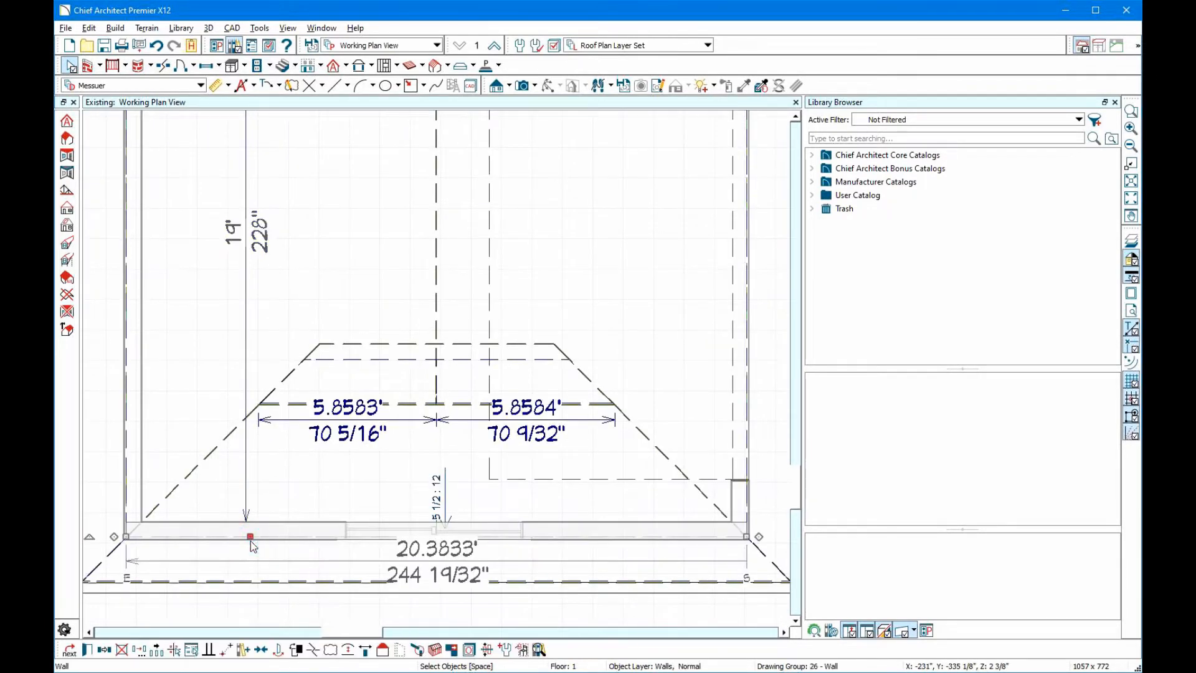
{"action": "left_click", "coordinate": [297, 537]}
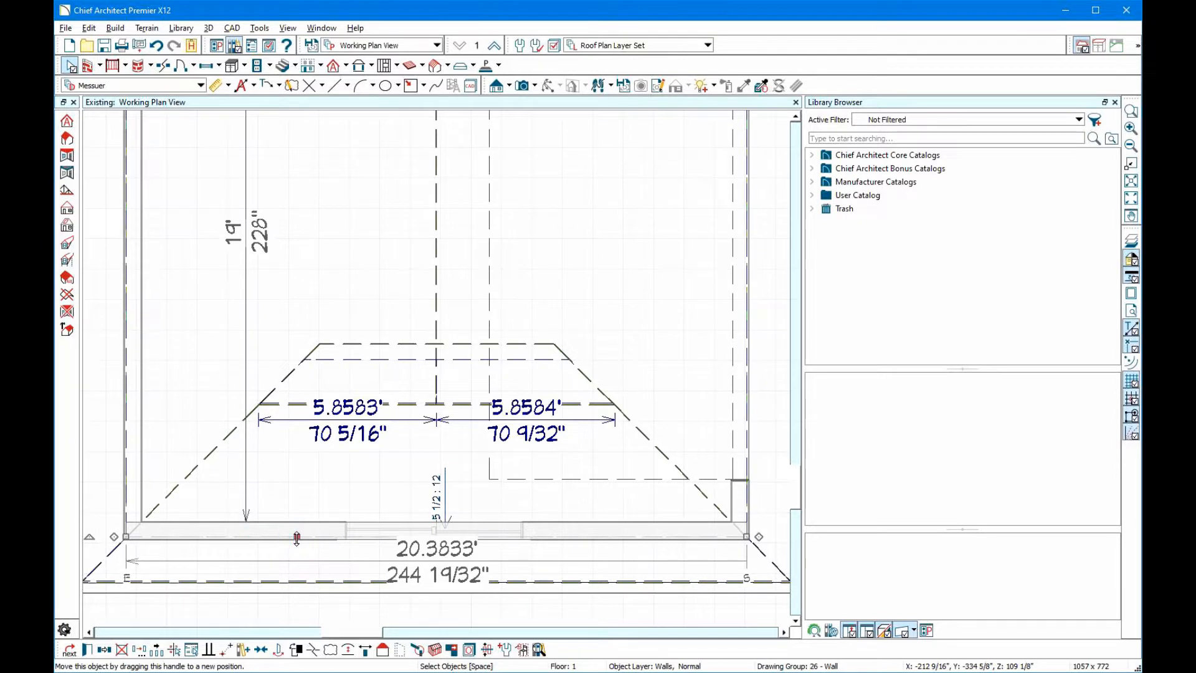
{"action": "left_click", "coordinate": [310, 581]}
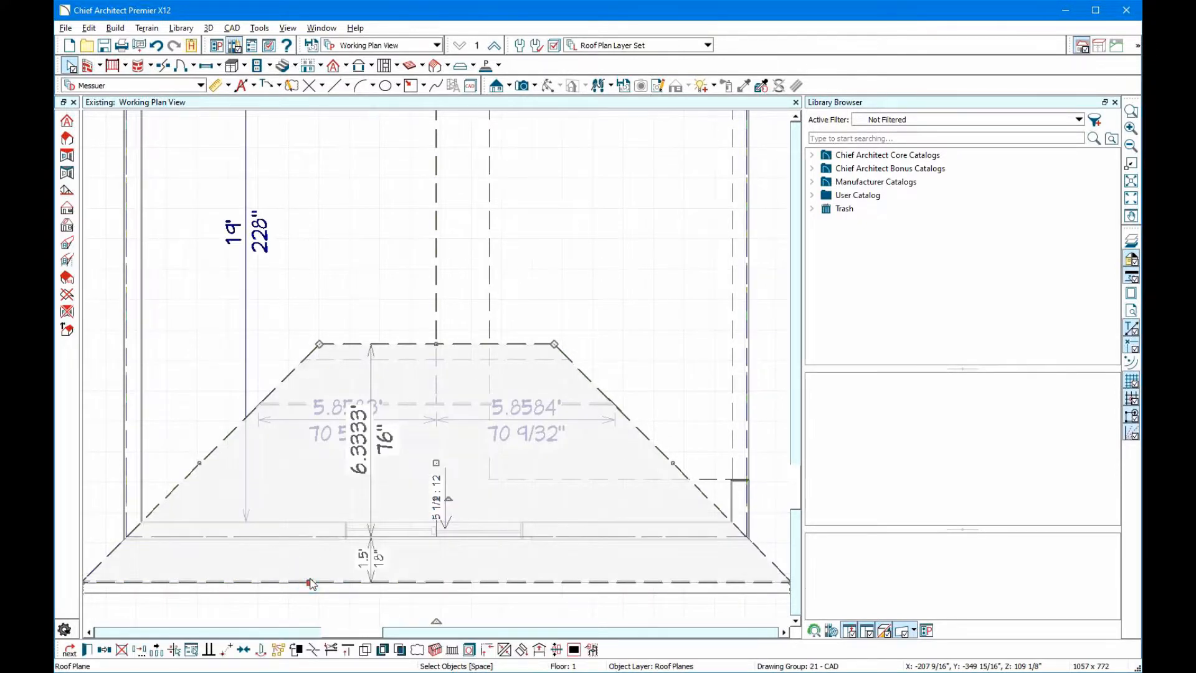
{"action": "scroll", "coordinate": [440, 474], "scroll_direction": "up", "scroll_amount": 4}
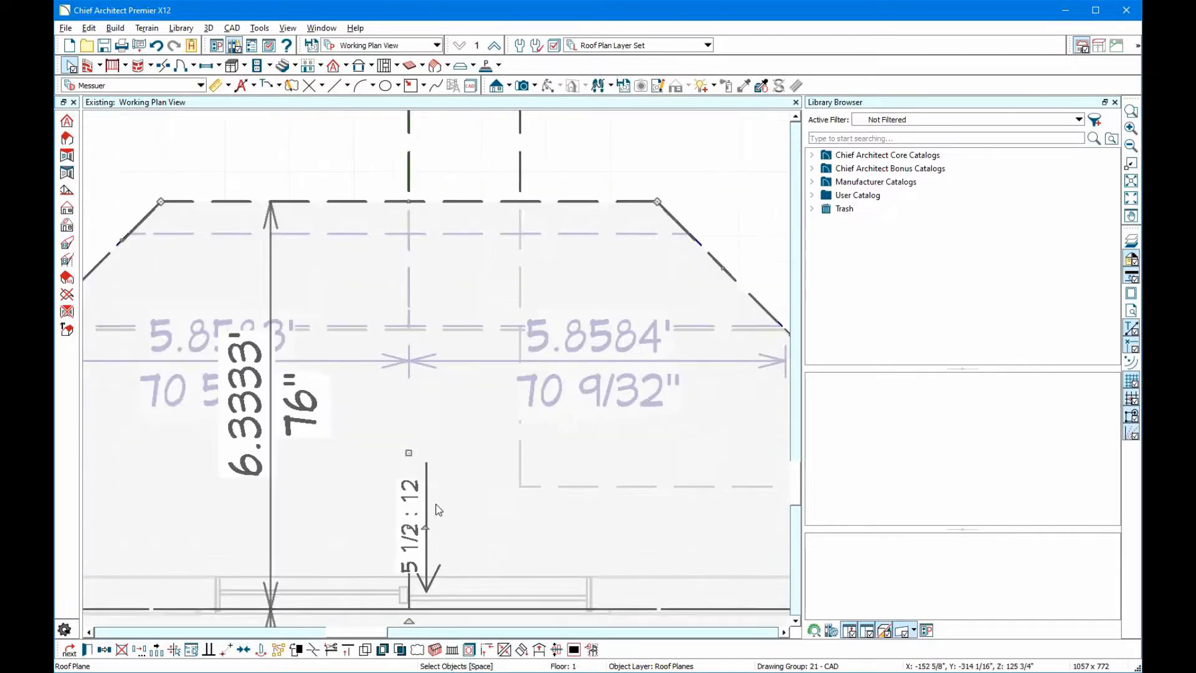
{"action": "scroll", "coordinate": [438, 510], "scroll_direction": "down", "scroll_amount": 8}
{"action": "left_click", "coordinate": [277, 451]}
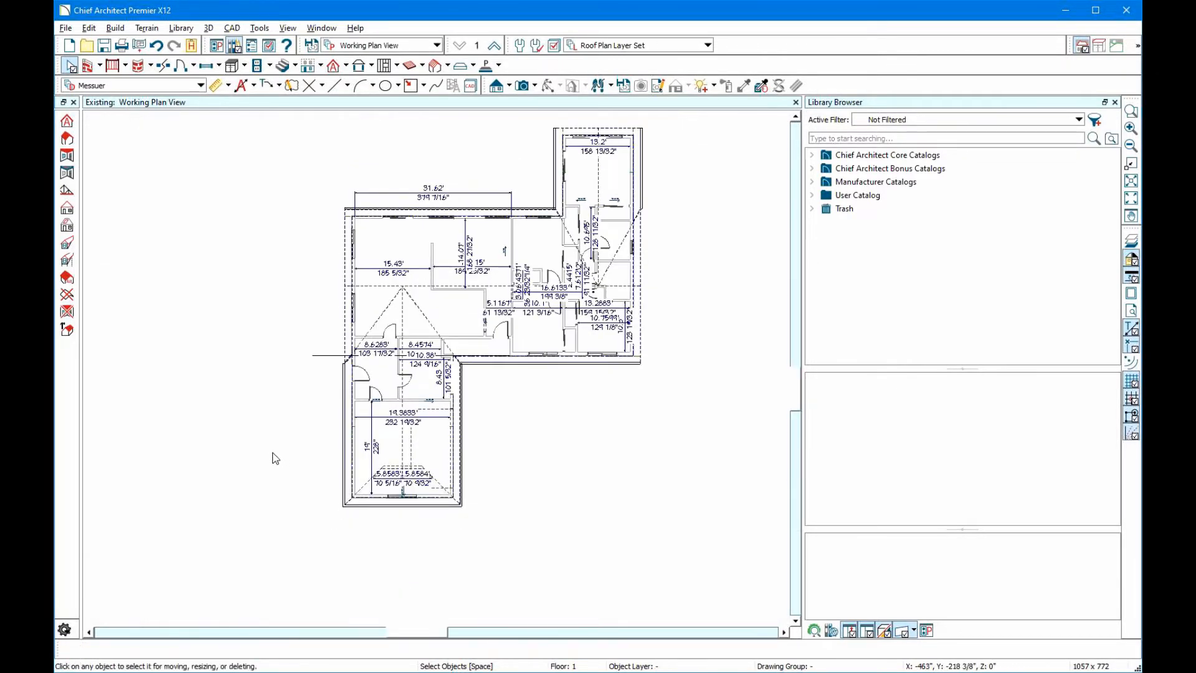
Create a Perspective Full Overview and examine the valley and ridge where the lower wing meets the main roof
{"action": "scroll", "coordinate": [276, 459], "scroll_direction": "down", "scroll_amount": 1}
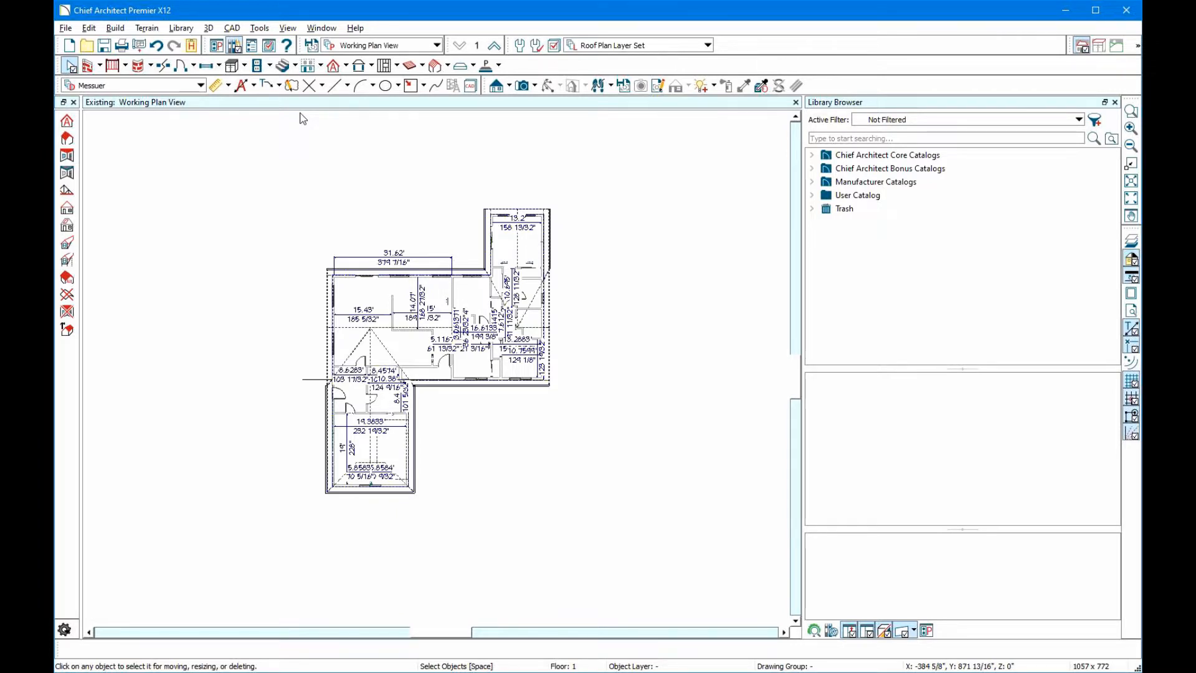
{"action": "left_click", "coordinate": [535, 87]}
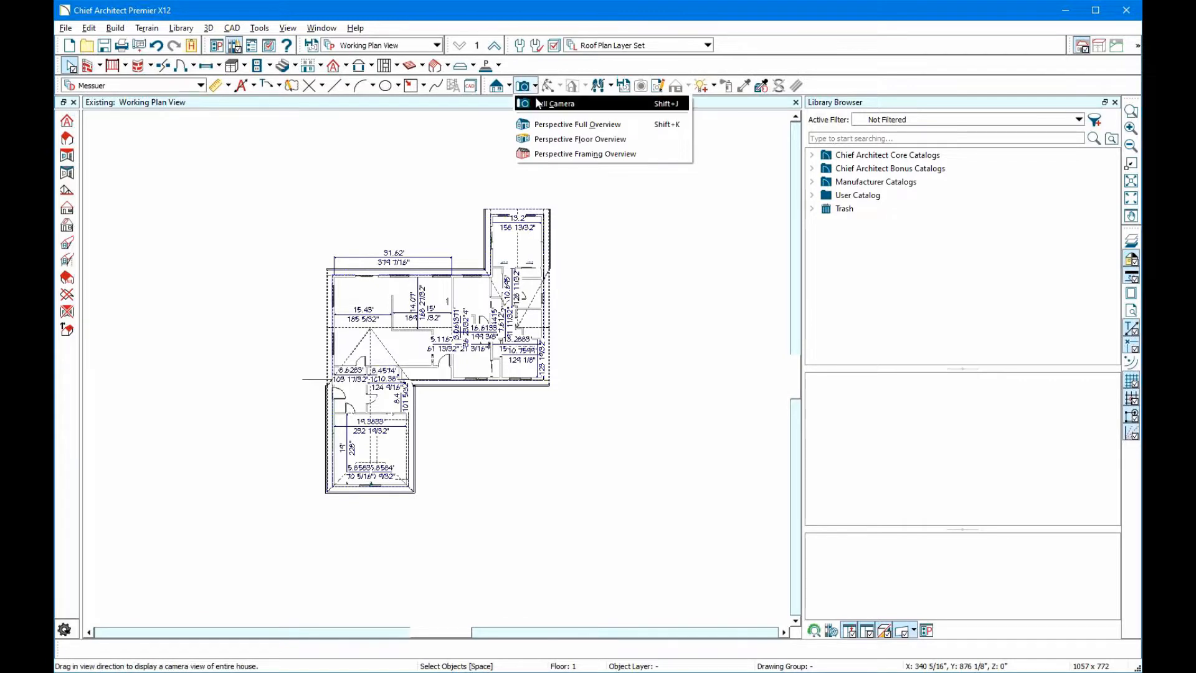
{"action": "left_click", "coordinate": [547, 124]}
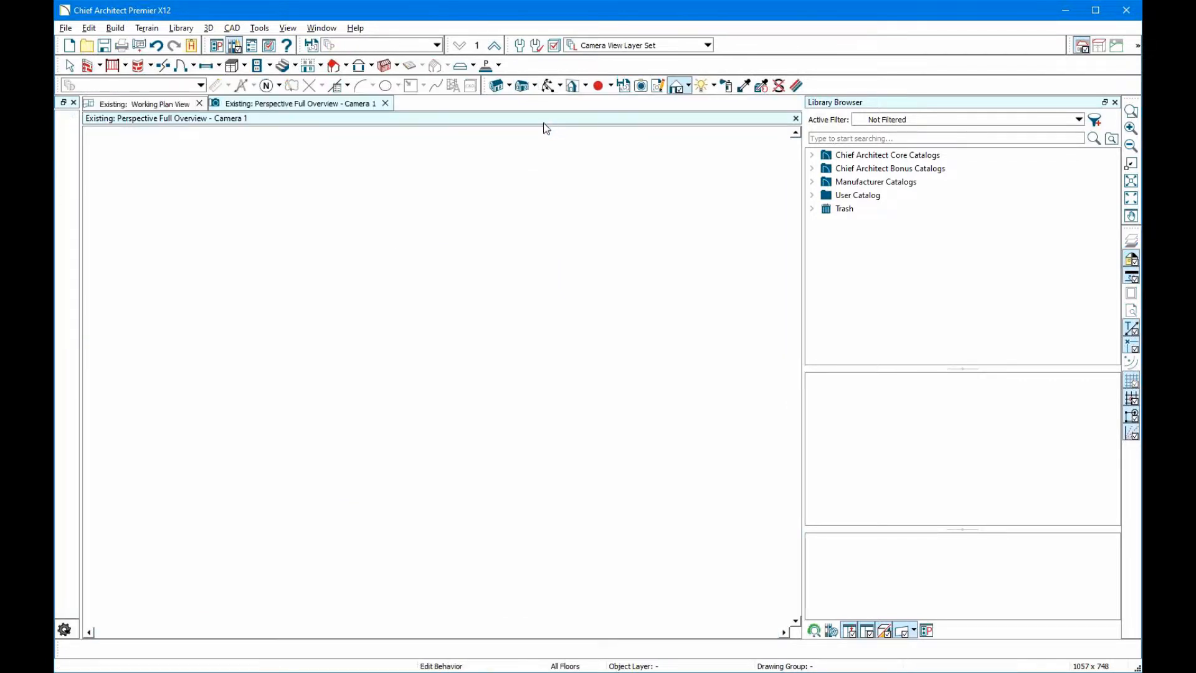
{"action": "left_click_drag", "start_coordinate": [387, 288], "coordinate": [622, 307]}
{"action": "scroll", "coordinate": [380, 372], "scroll_direction": "up", "scroll_amount": 5}
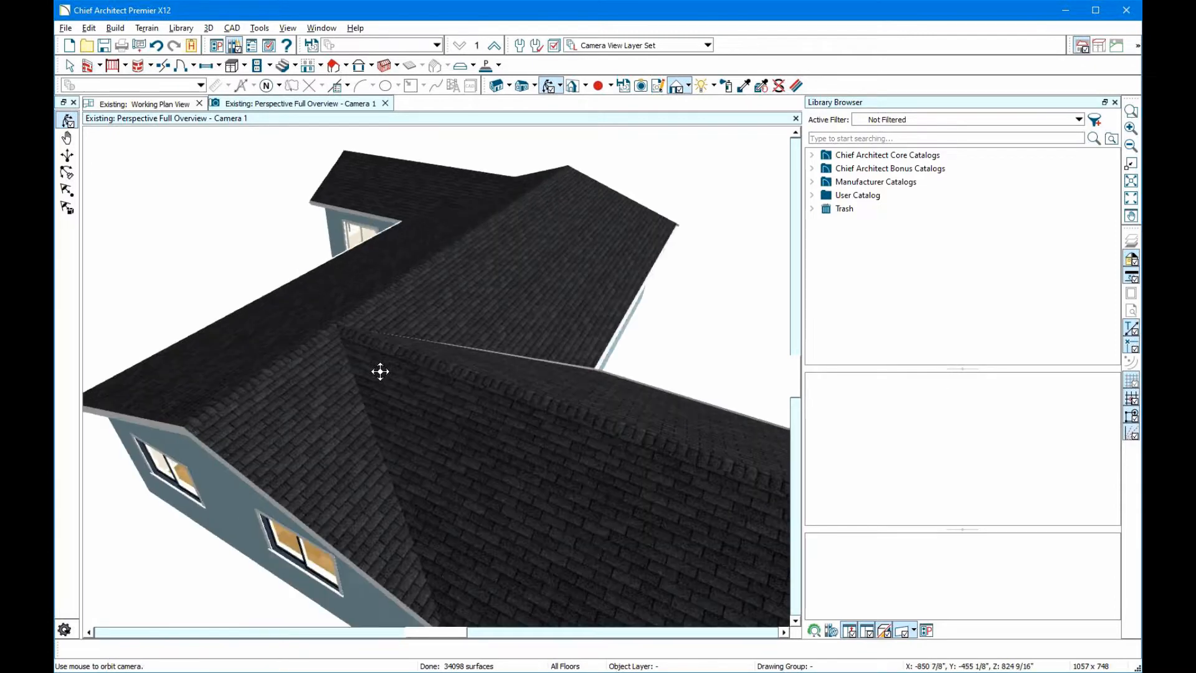
{"action": "scroll", "coordinate": [380, 371], "scroll_direction": "up", "scroll_amount": 2}
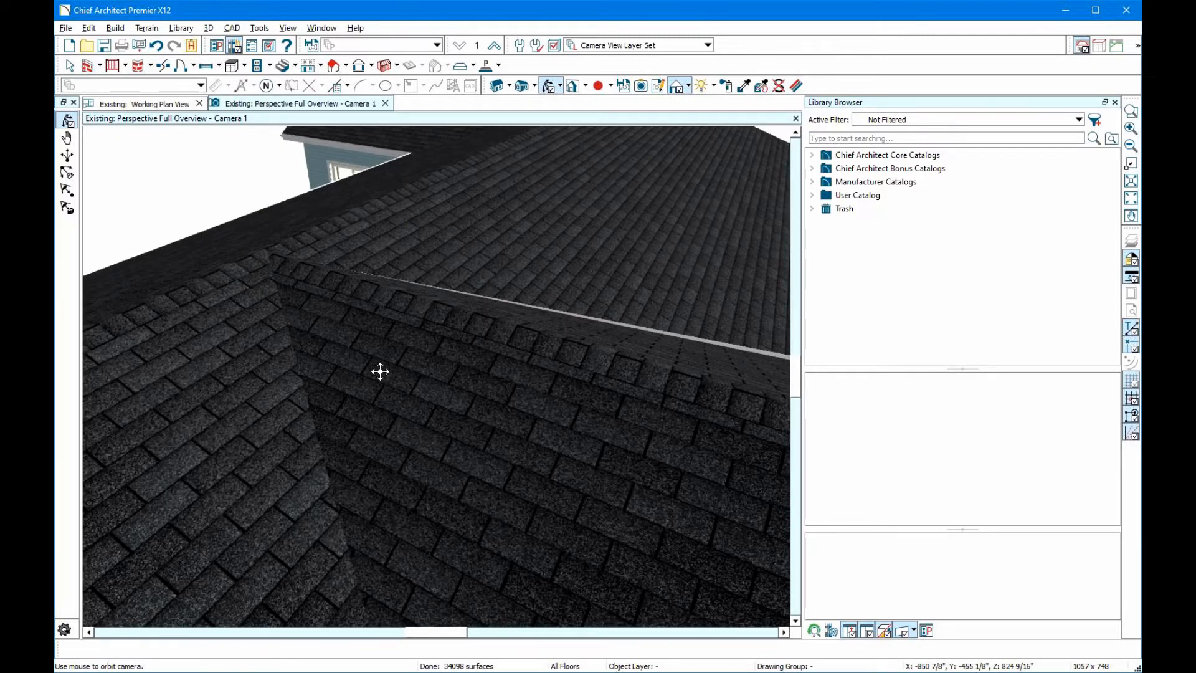
{"action": "scroll", "coordinate": [300, 257], "scroll_direction": "down", "scroll_amount": 3}
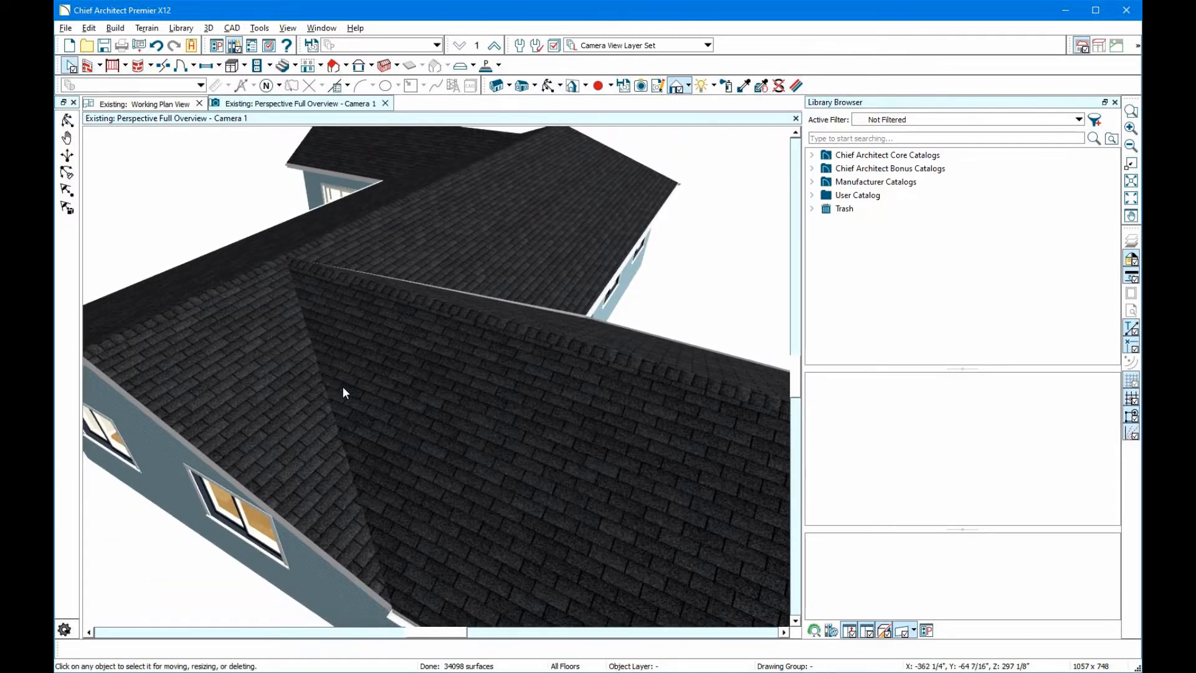
Pull the main roof plane and the lower wing's roof plane apart along their shared valley
{"action": "key", "text": "space"}
{"action": "left_click", "coordinate": [342, 386]}
{"action": "mouse_move", "coordinate": [325, 390]}
{"action": "left_mouse_down"}
{"action": "mouse_move", "coordinate": [375, 410]}
{"action": "mouse_move", "coordinate": [312, 405]}
{"action": "mouse_move", "coordinate": [315, 387]}
{"action": "mouse_move", "coordinate": [306, 399]}
{"action": "left_mouse_up"}
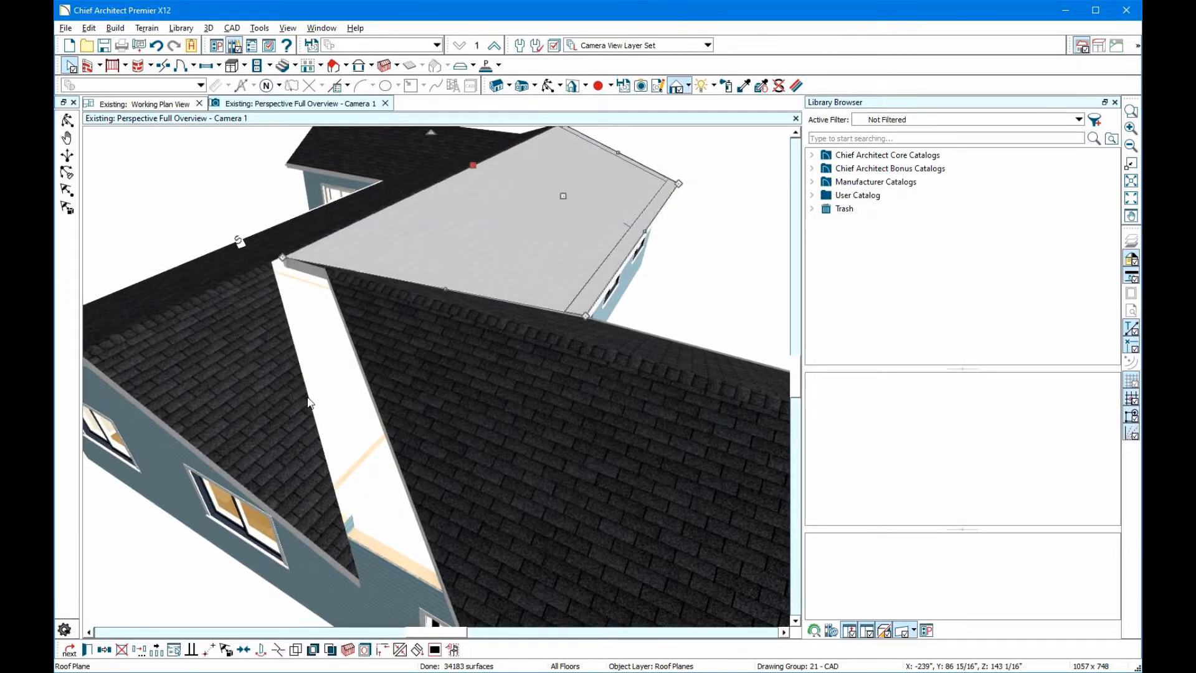
Rejoin the main roof plane to the lower wing's roof plane along the valley and inspect the junction
{"action": "left_click", "coordinate": [301, 415]}
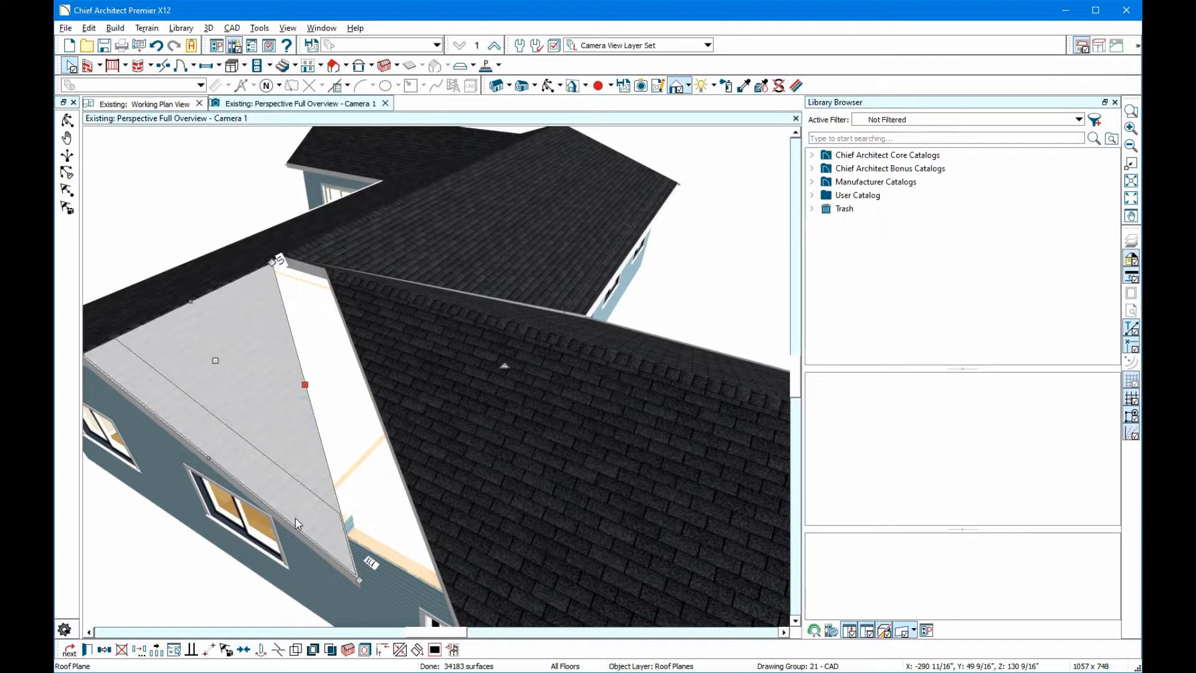
{"action": "left_click", "coordinate": [404, 483]}
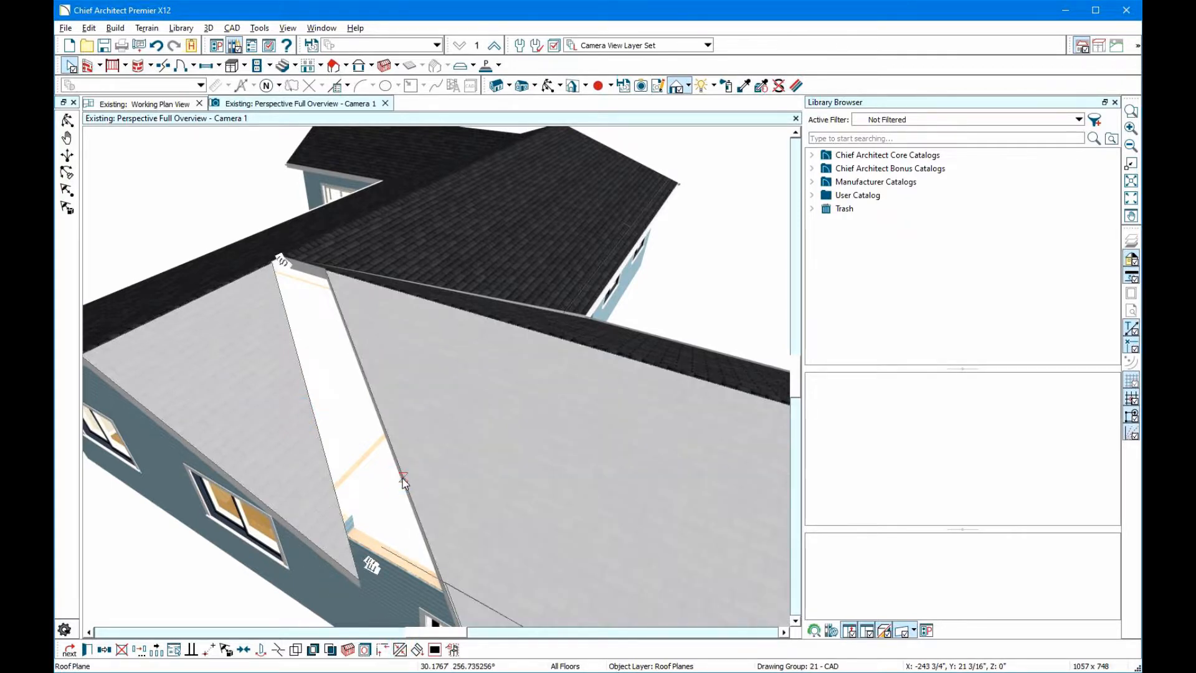
{"action": "key", "text": "Escape"}
{"action": "scroll", "coordinate": [308, 283], "scroll_direction": "up", "scroll_amount": 3}
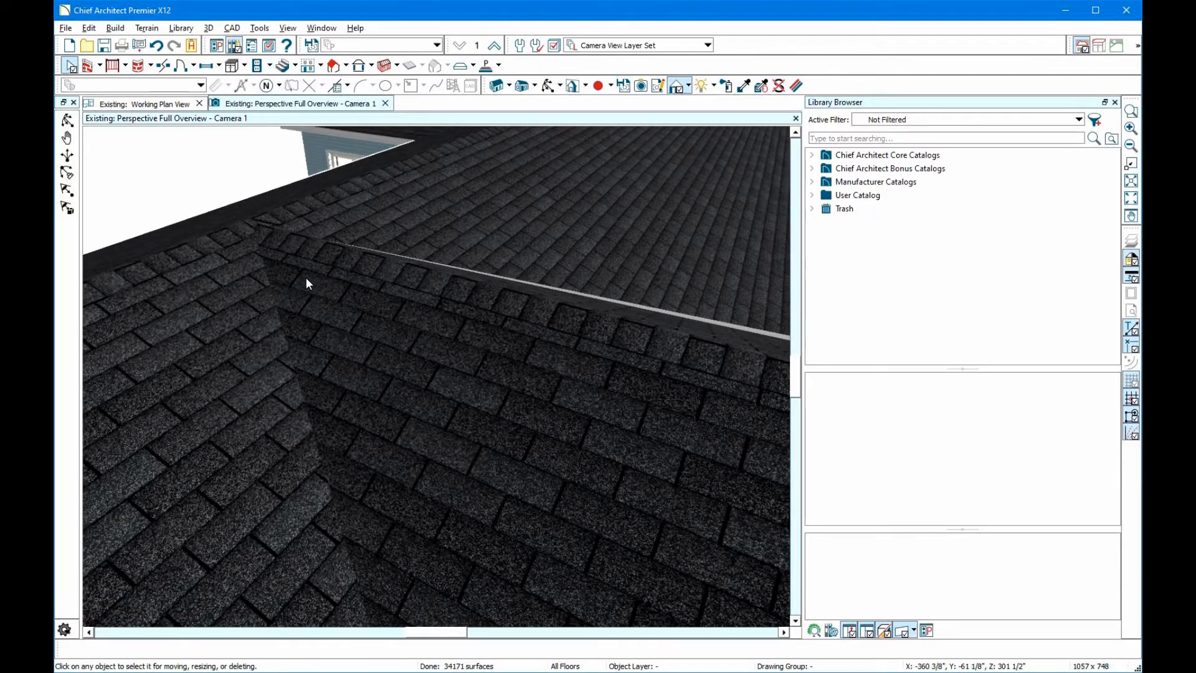
{"action": "scroll", "coordinate": [305, 284], "scroll_direction": "down", "scroll_amount": 3}
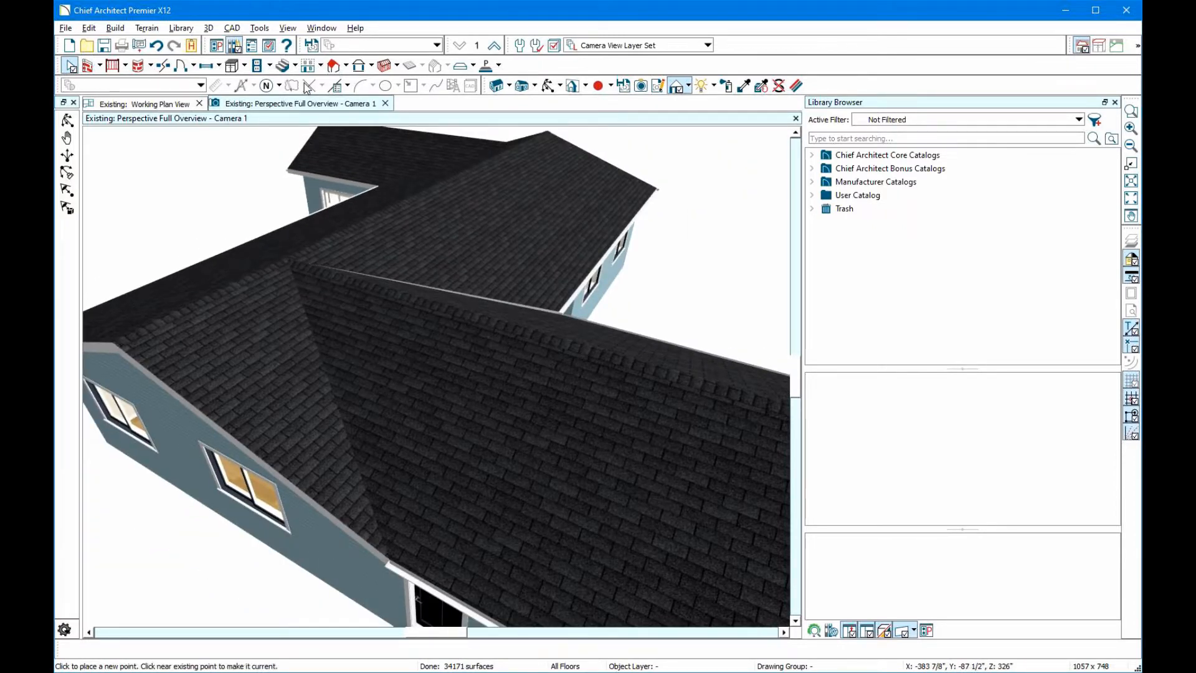
Examine the eave corner where the lower wing meets the main roof and copy the main roof plane's fascia top height
{"action": "left_click", "coordinate": [551, 85]}
{"action": "left_click", "coordinate": [575, 214]}
{"action": "left_click_drag", "start_coordinate": [475, 247], "coordinate": [368, 305]}
{"action": "scroll", "coordinate": [368, 322], "scroll_direction": "up", "scroll_amount": 8}
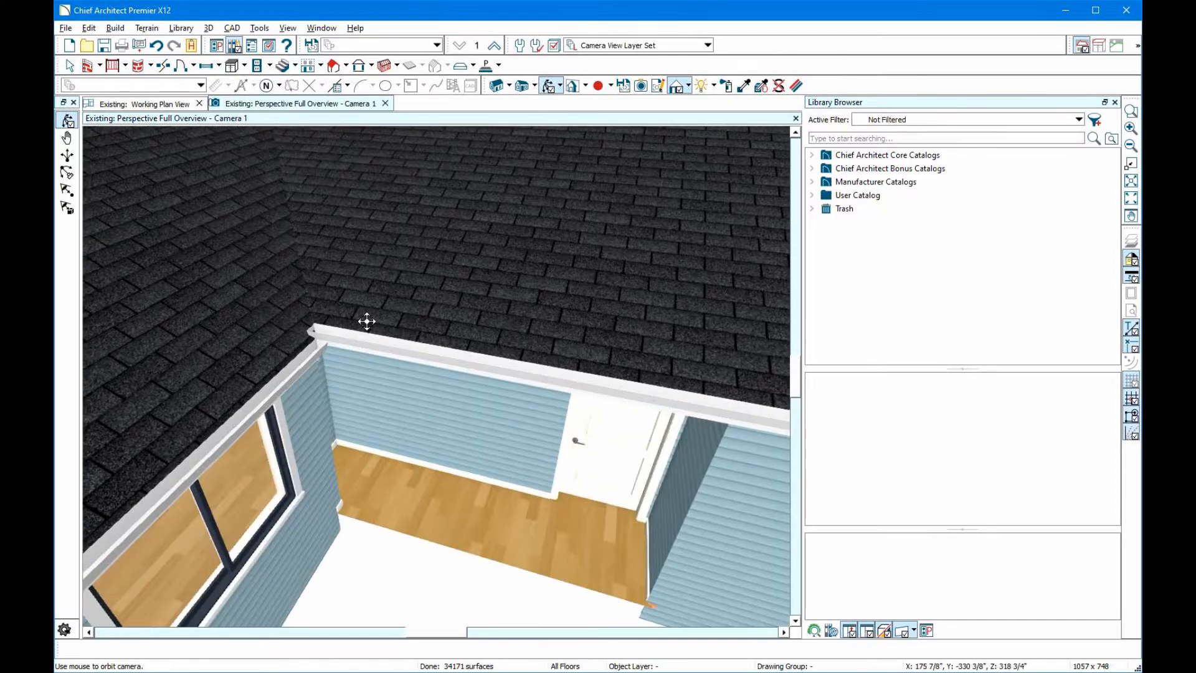
{"action": "scroll", "coordinate": [367, 321], "scroll_direction": "down", "scroll_amount": 10}
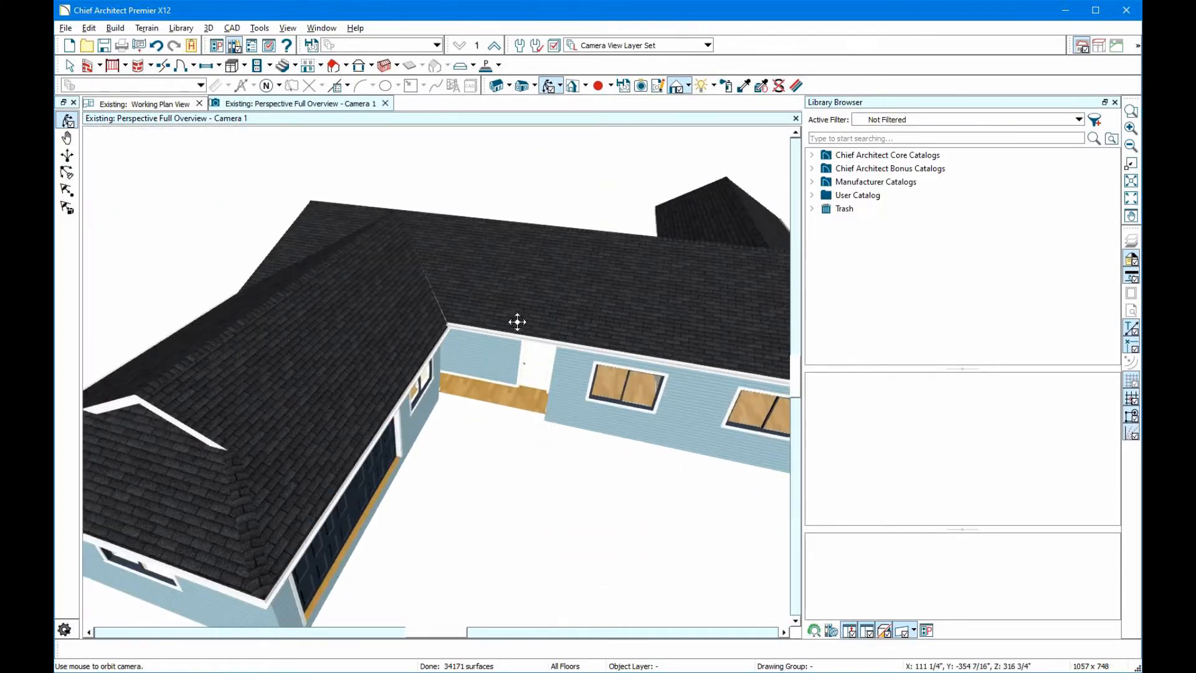
{"action": "key", "text": "space"}
{"action": "left_click", "coordinate": [513, 305]}
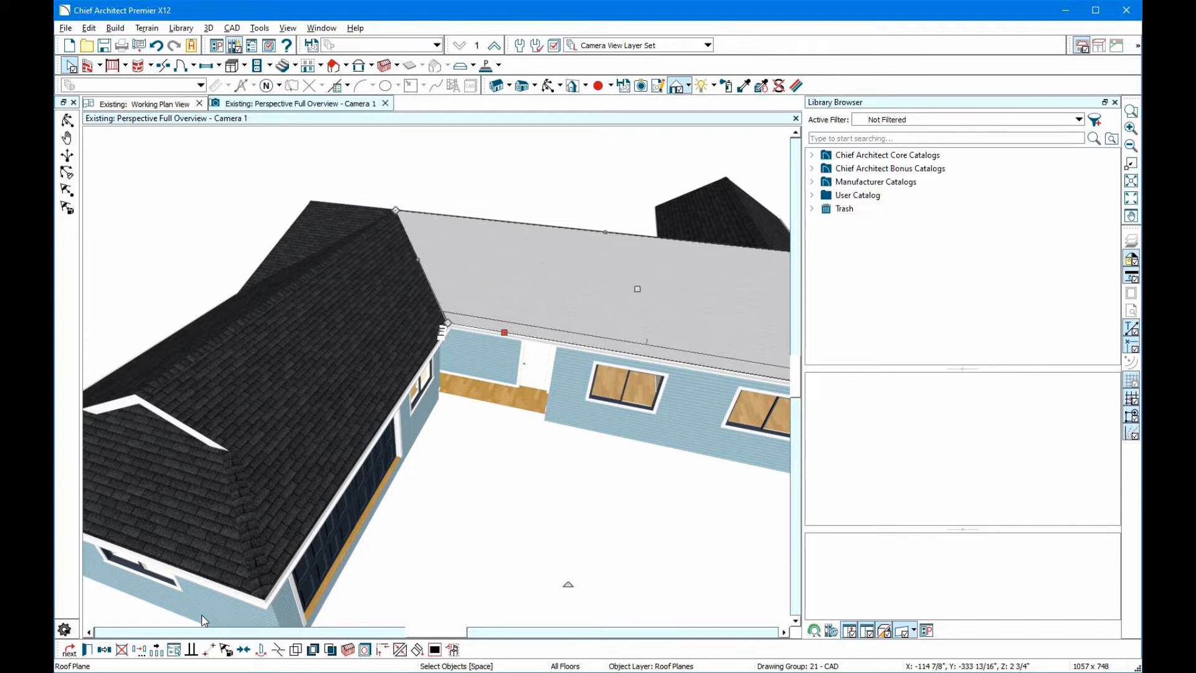
{"action": "left_click", "coordinate": [88, 649]}
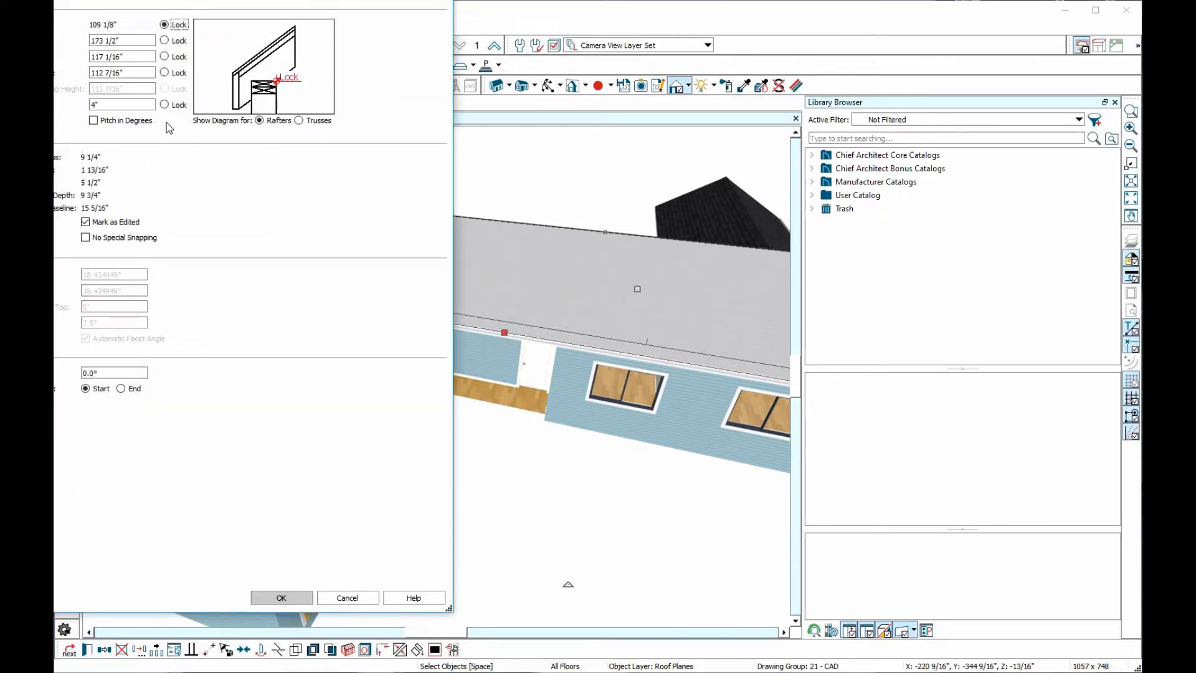
{"action": "left_click_drag", "start_coordinate": [145, 72], "coordinate": [67, 76]}
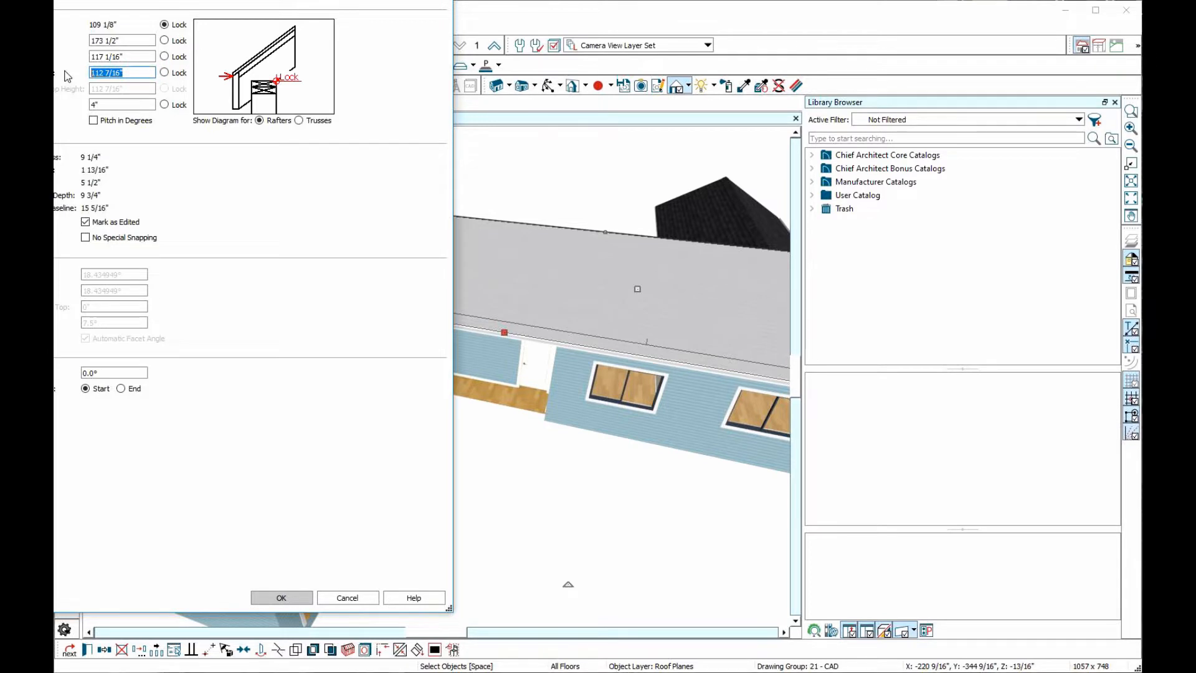
{"action": "left_click", "coordinate": [281, 598]}
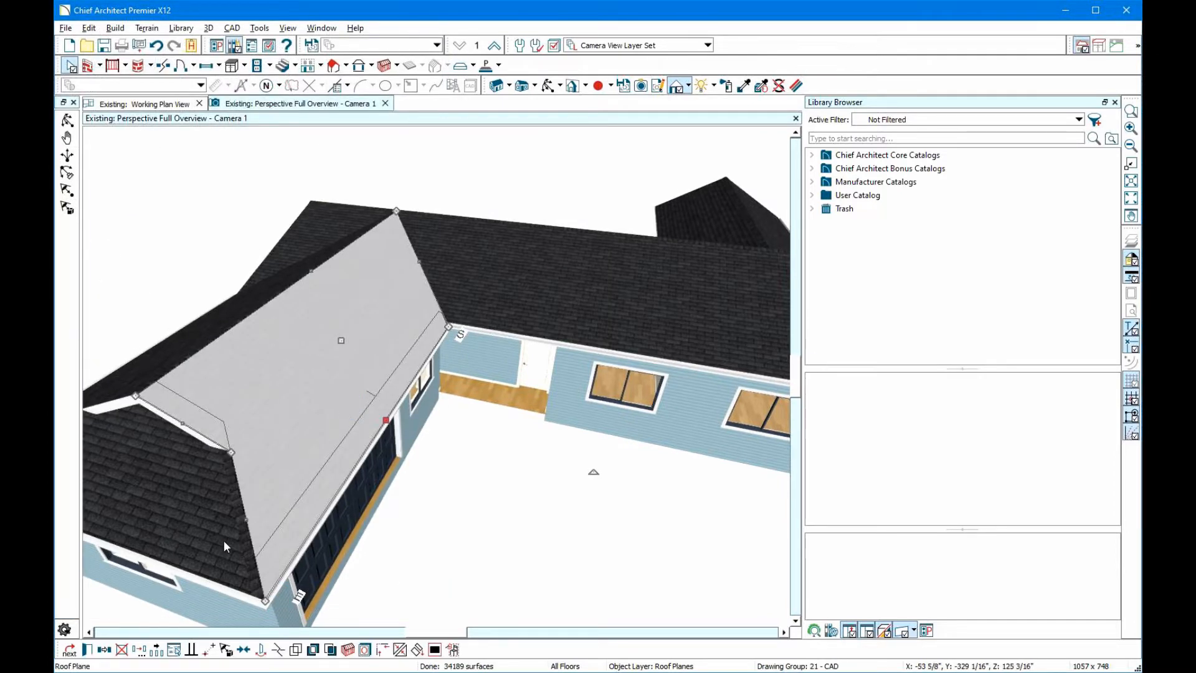
{"action": "left_click", "coordinate": [182, 350], "text": "shift"}
{"action": "left_click", "coordinate": [171, 481], "text": "shift"}
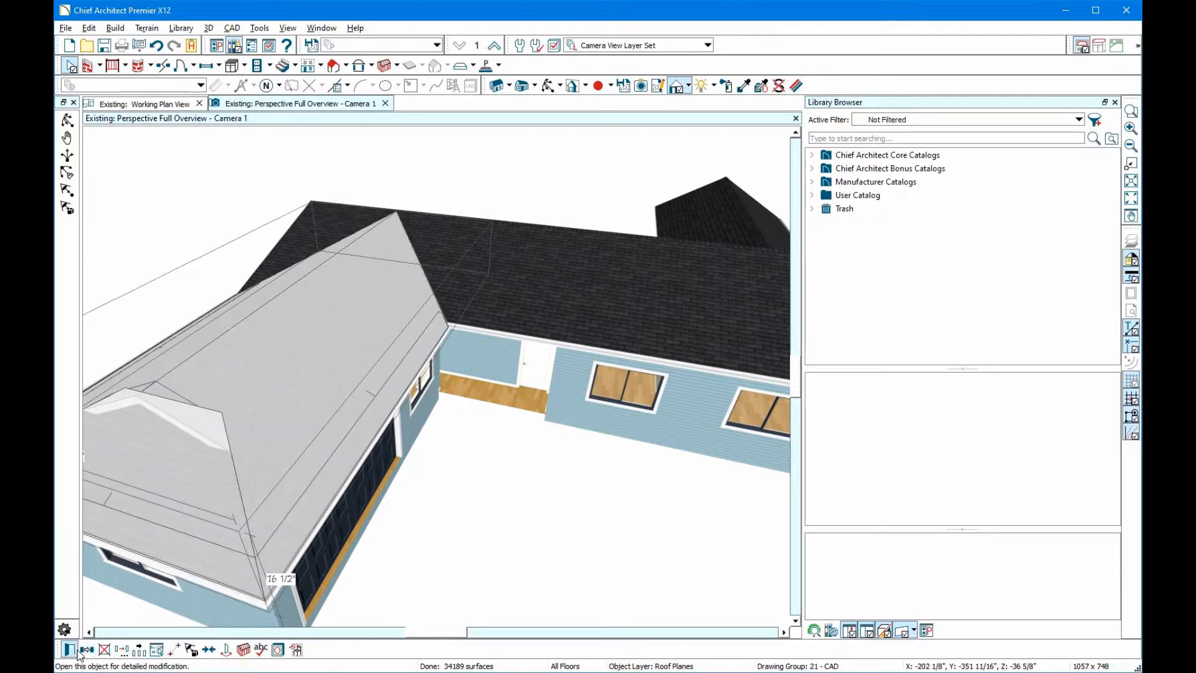
{"action": "left_click", "coordinate": [69, 649]}
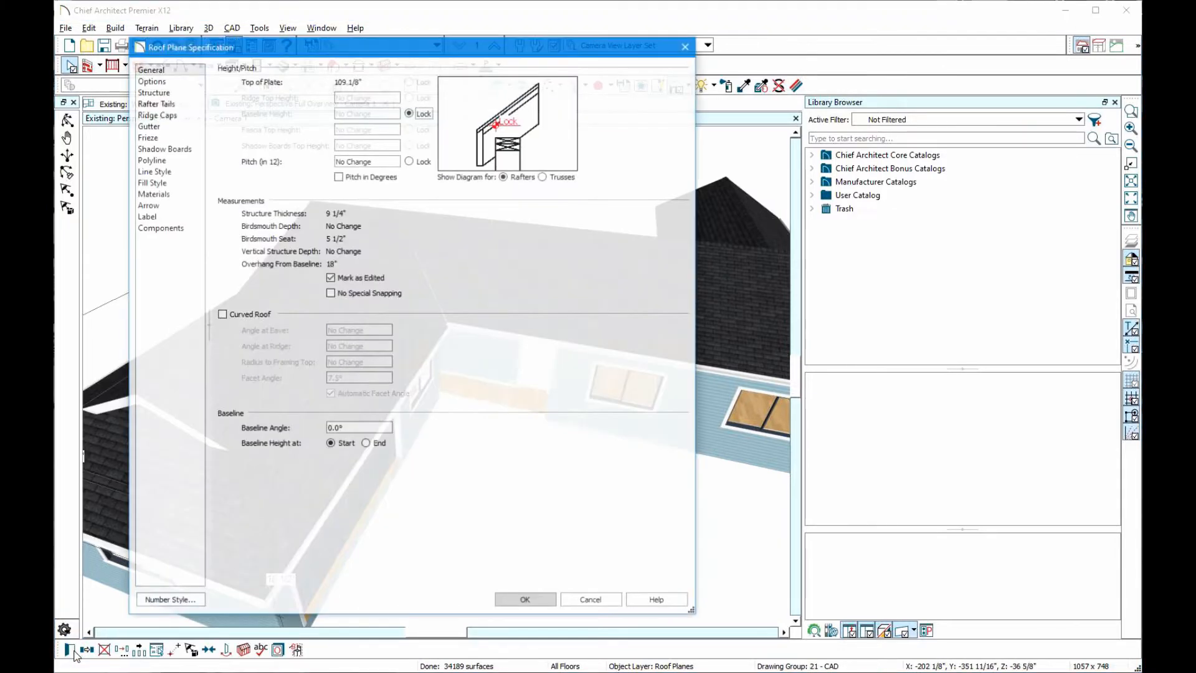
{"action": "left_click", "coordinate": [409, 160]}
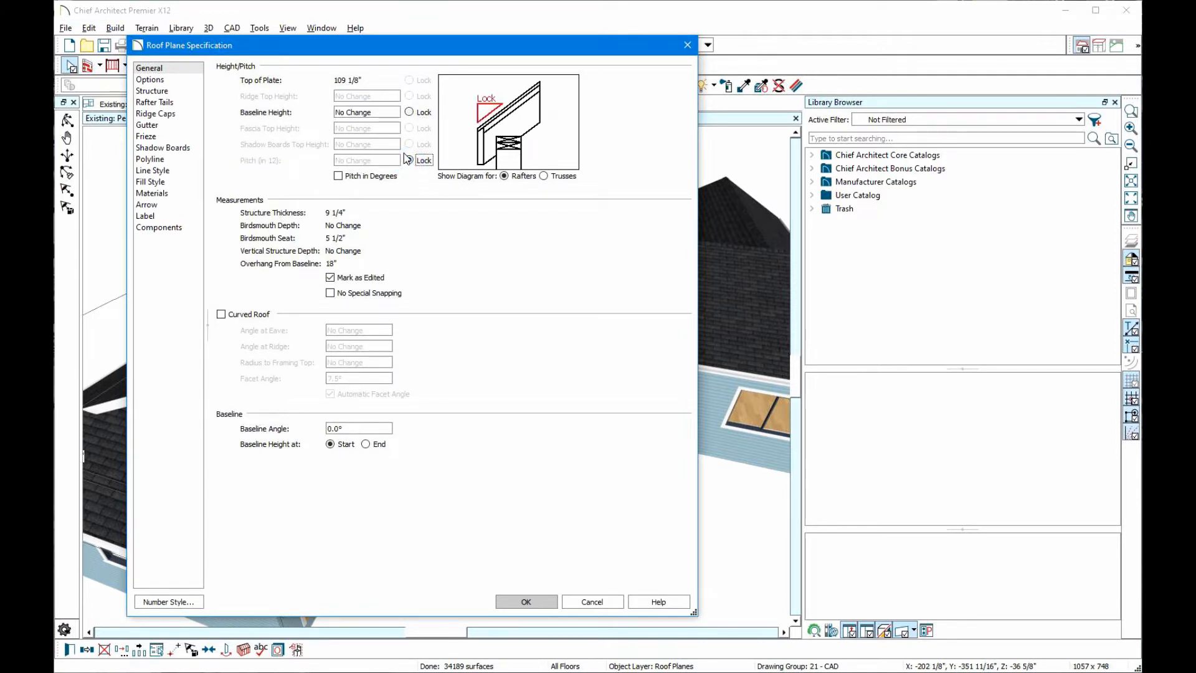
{"action": "left_click", "coordinate": [613, 600]}
Lock the pitch of the lower wing's two long roof planes and set their fascia top height to 112 7/16"
{"action": "left_click", "coordinate": [311, 369]}
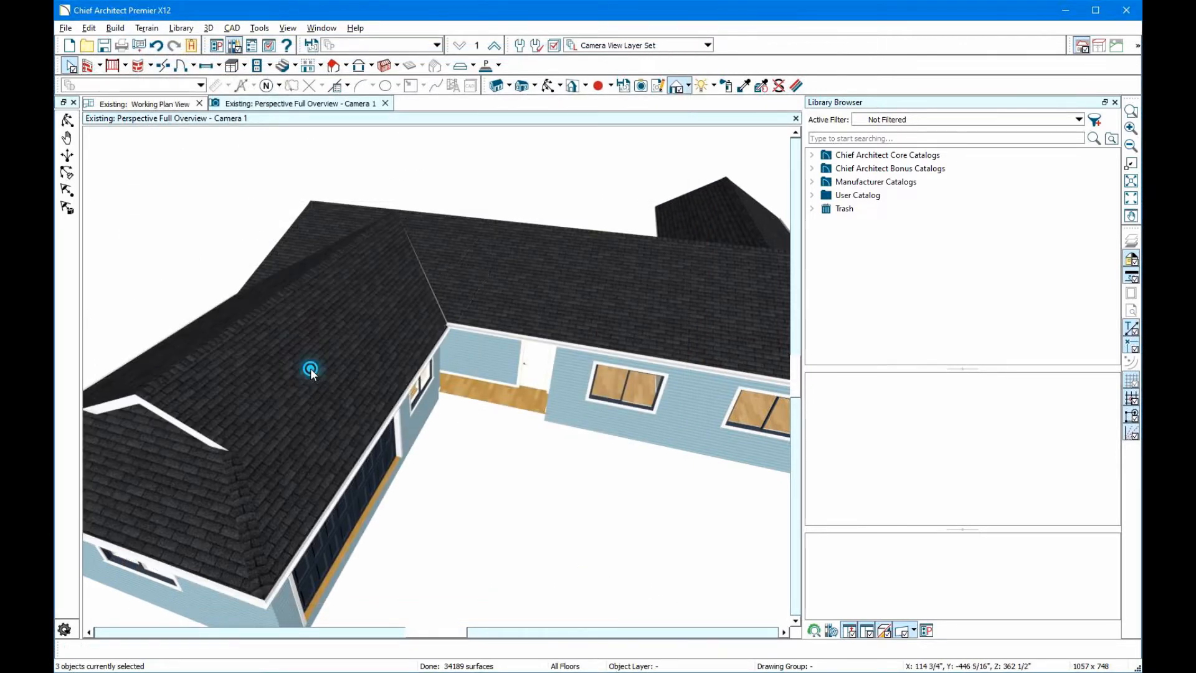
{"action": "left_click", "coordinate": [214, 324], "text": "shift"}
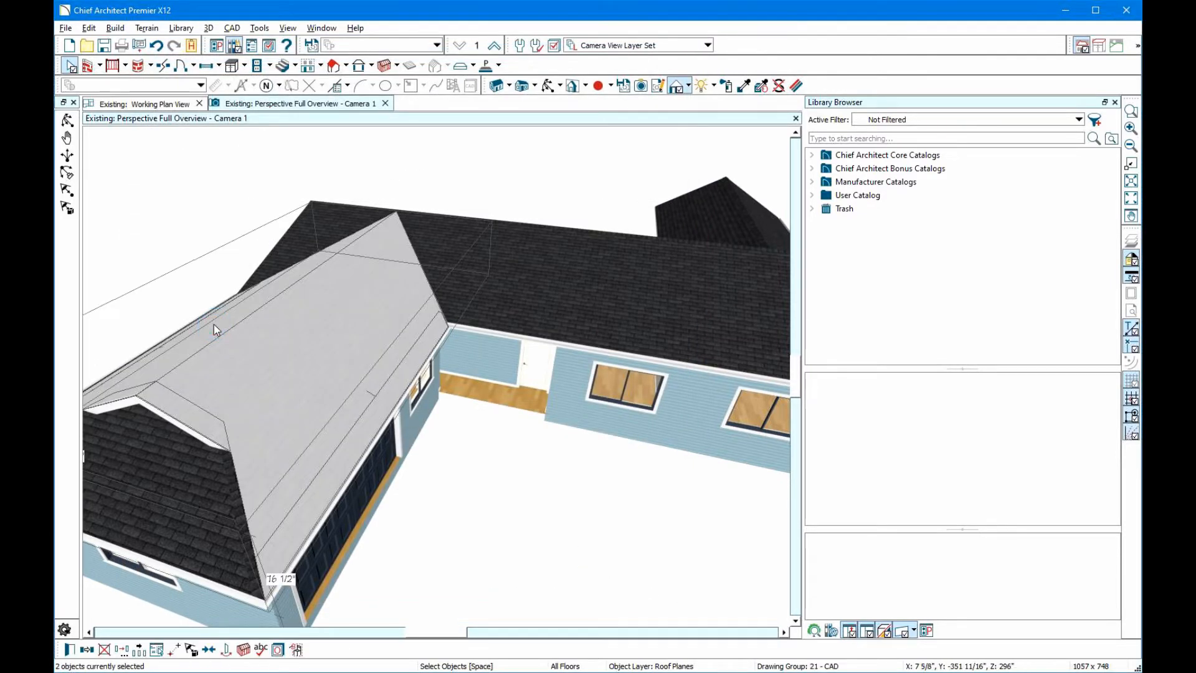
{"action": "left_click", "coordinate": [71, 650]}
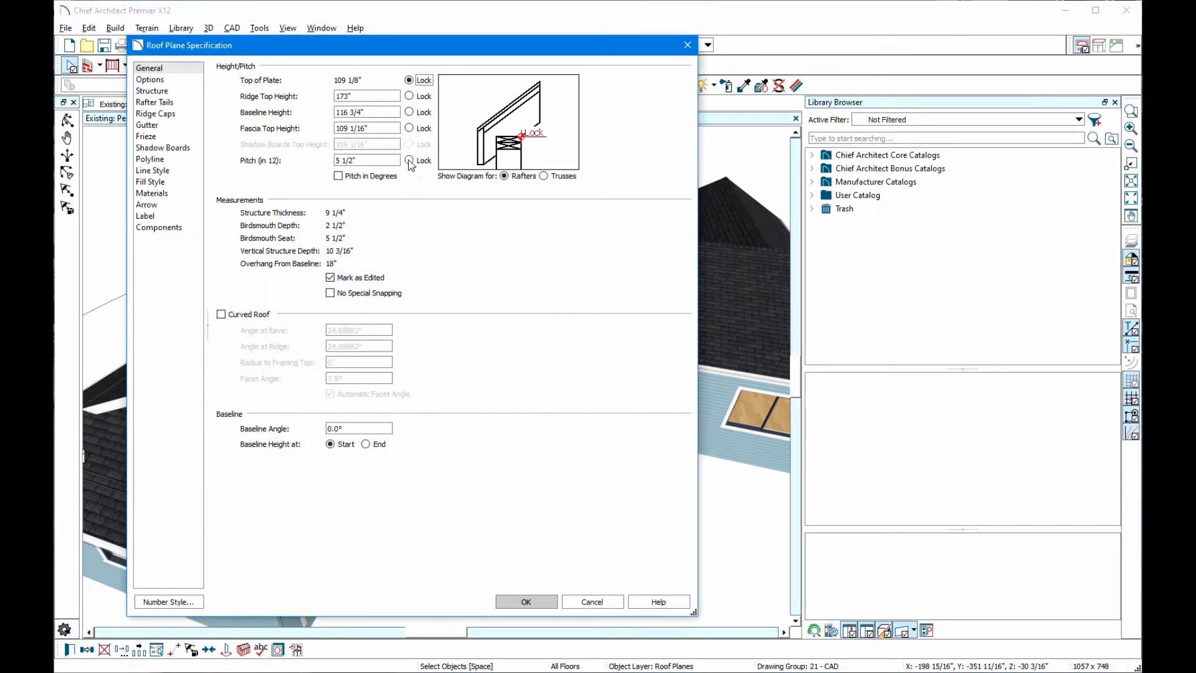
{"action": "left_click", "coordinate": [409, 161]}
{"action": "left_click_drag", "start_coordinate": [395, 127], "coordinate": [291, 124]}
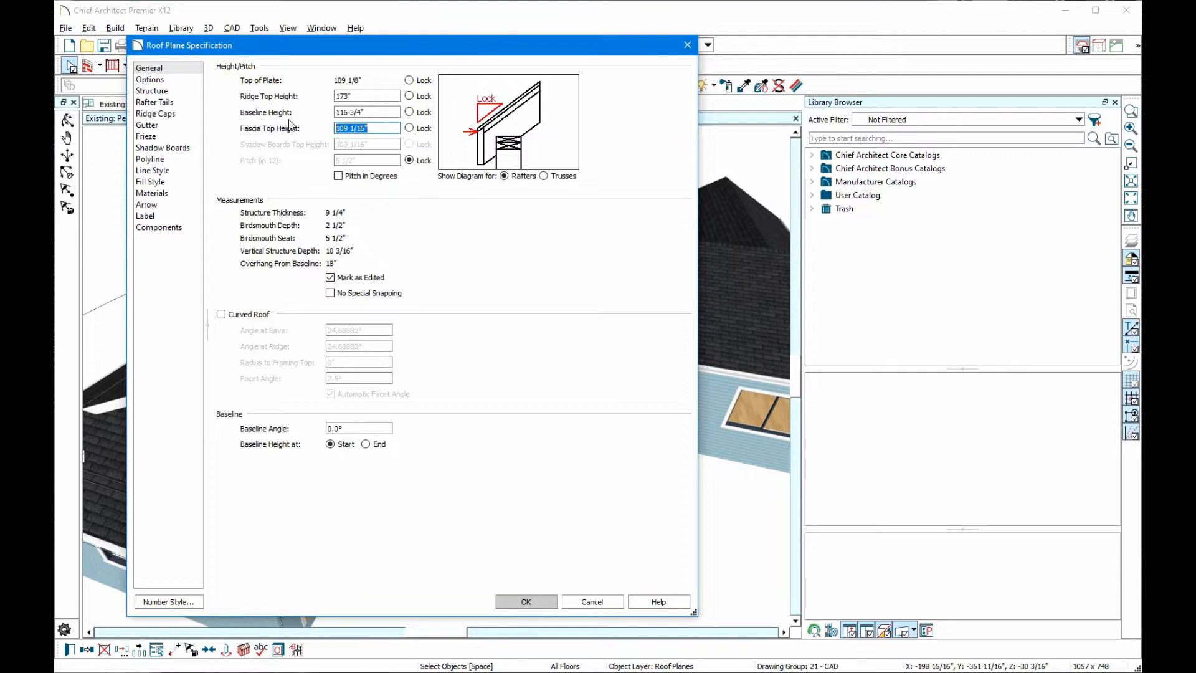
{"action": "left_click", "coordinate": [539, 601]}
Lock the pitch of the hip roof plane at the lower wing's end and set its fascia top height to 112 7/16"
{"action": "left_click", "coordinate": [180, 523]}
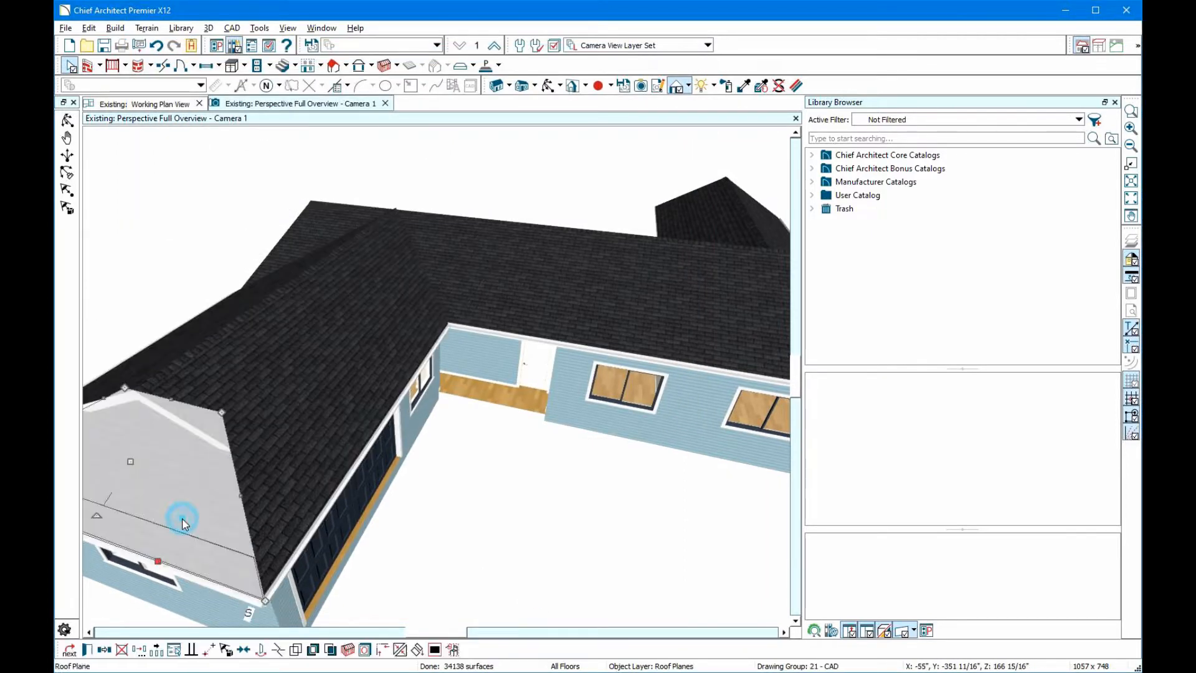
{"action": "left_click", "coordinate": [90, 648]}
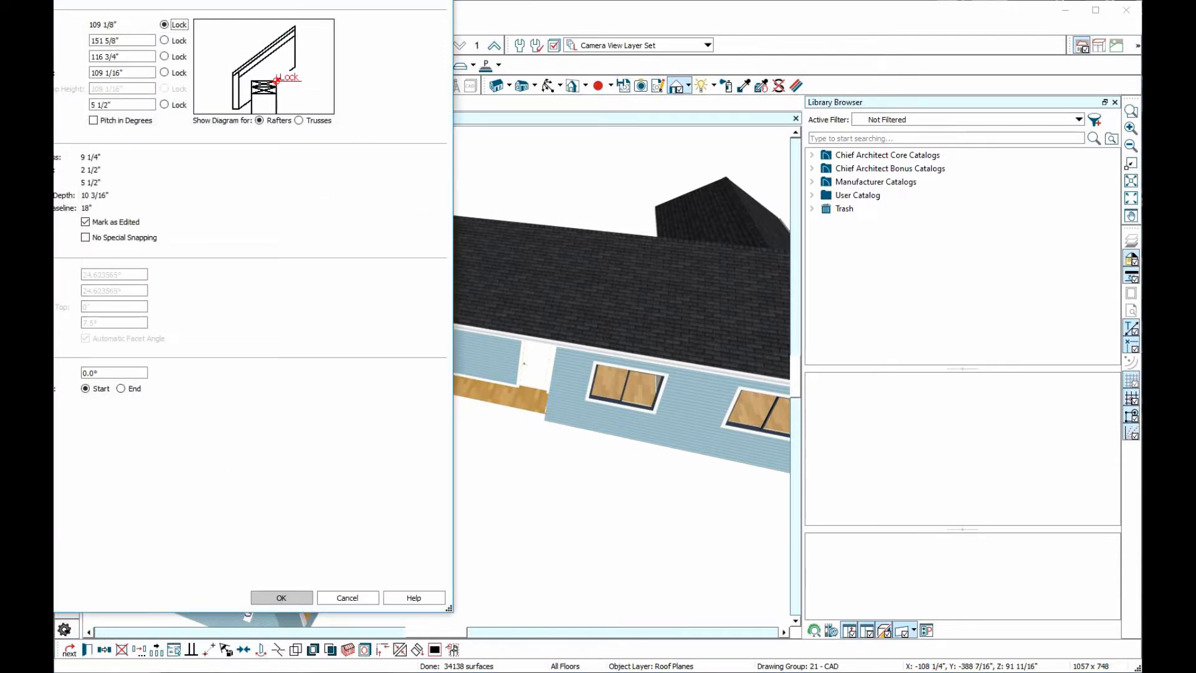
{"action": "left_click", "coordinate": [165, 105]}
{"action": "left_click", "coordinate": [150, 72]}
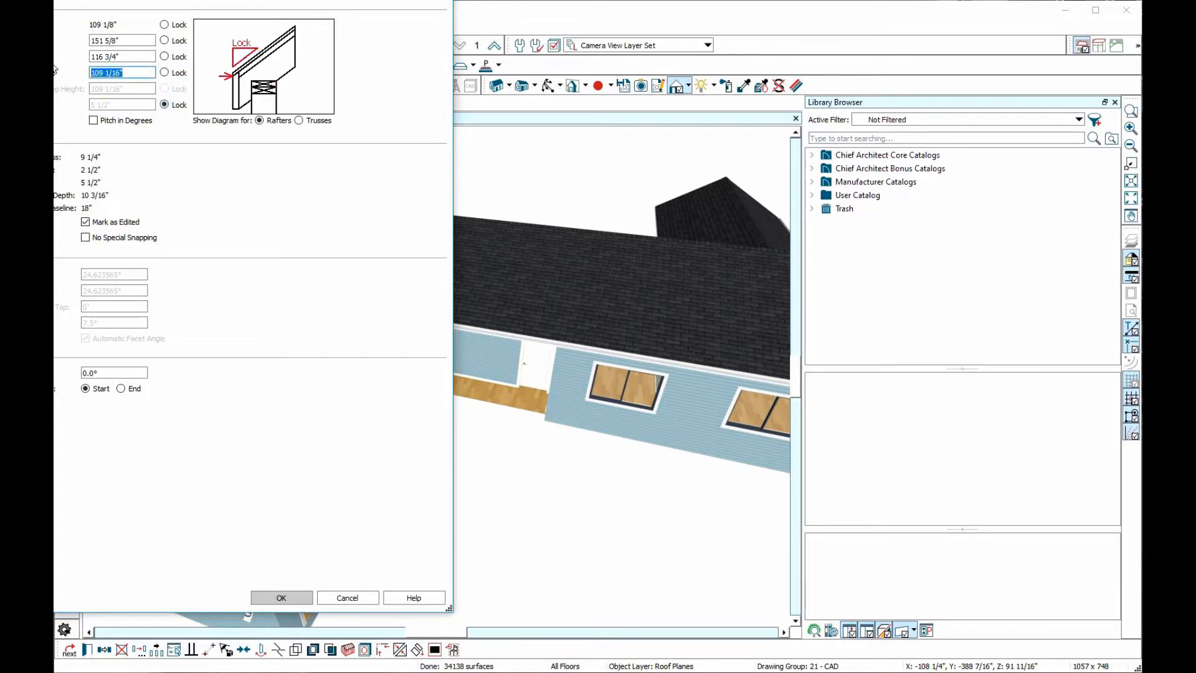
{"action": "type", "text": "112 7/16\""}
{"action": "left_click", "coordinate": [285, 597]}
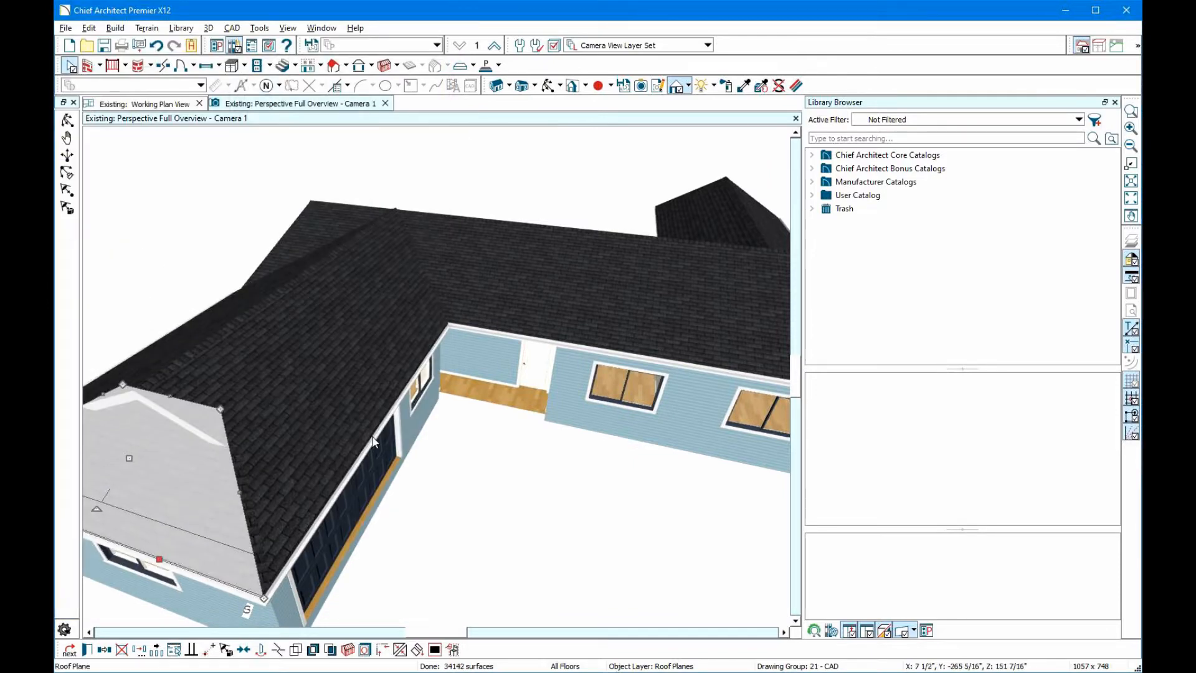
Examine the fascia alignment at the inside eave corner and the valley up to where the lower wing's ridge meets the main ridge
{"action": "scroll", "coordinate": [457, 332], "scroll_direction": "up", "scroll_amount": 3}
{"action": "scroll", "coordinate": [457, 331], "scroll_direction": "up", "scroll_amount": 2}
{"action": "scroll", "coordinate": [457, 331], "scroll_direction": "down", "scroll_amount": 1}
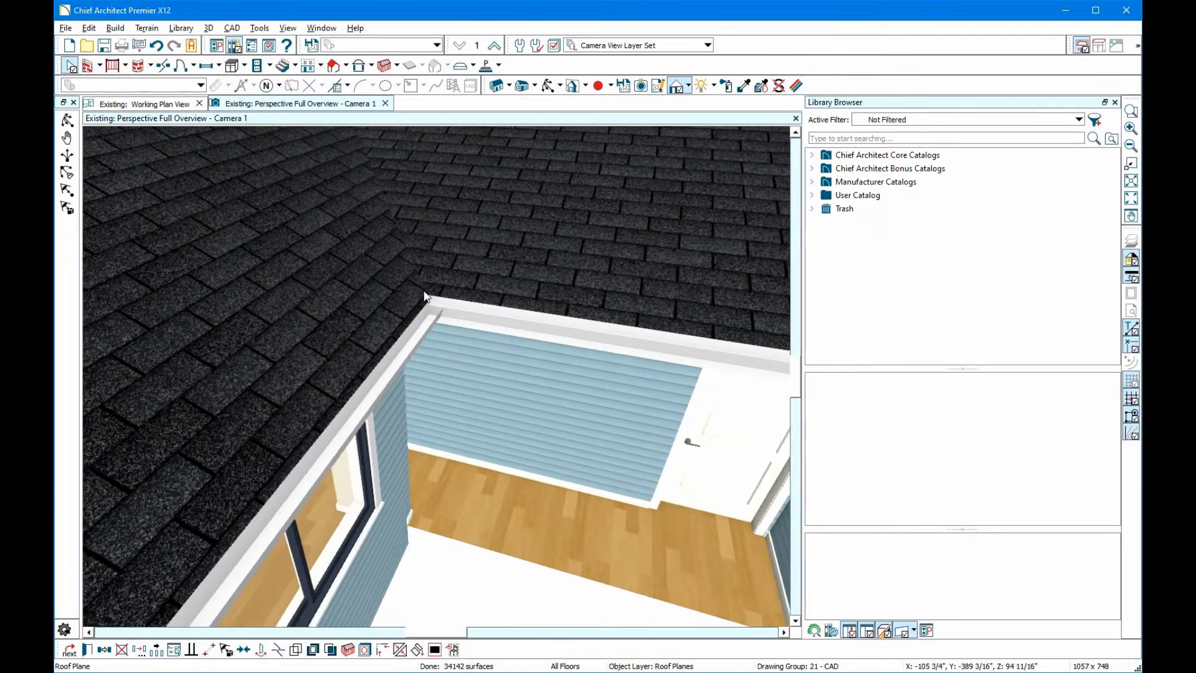
{"action": "scroll", "coordinate": [447, 318], "scroll_direction": "down", "scroll_amount": 1}
{"action": "scroll", "coordinate": [448, 319], "scroll_direction": "down", "scroll_amount": 1}
{"action": "scroll", "coordinate": [390, 152], "scroll_direction": "up", "scroll_amount": 2}
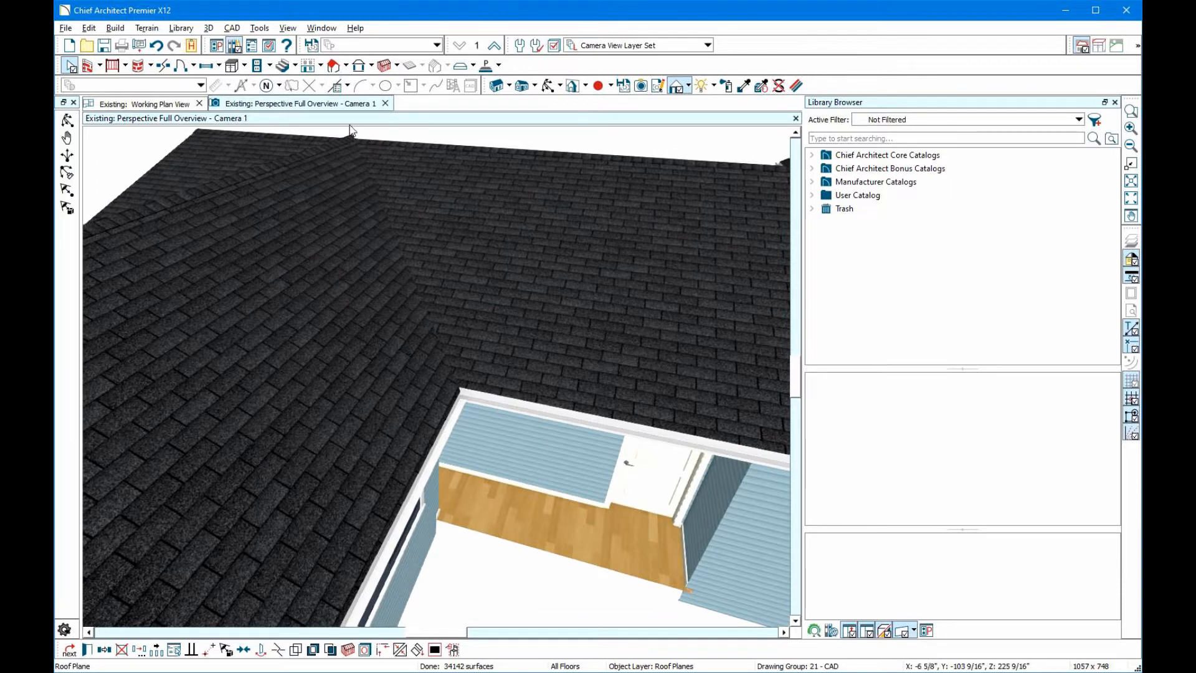
{"action": "scroll", "coordinate": [352, 134], "scroll_direction": "up", "scroll_amount": 3}
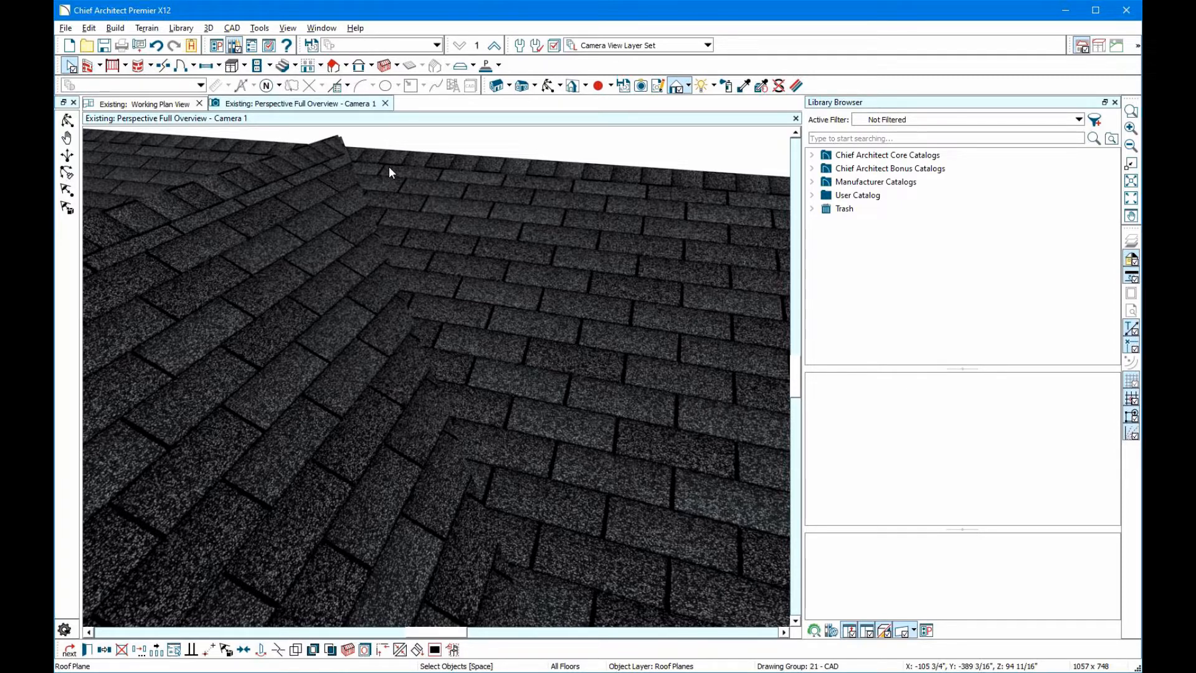
{"action": "scroll", "coordinate": [388, 167], "scroll_direction": "down", "scroll_amount": 5}
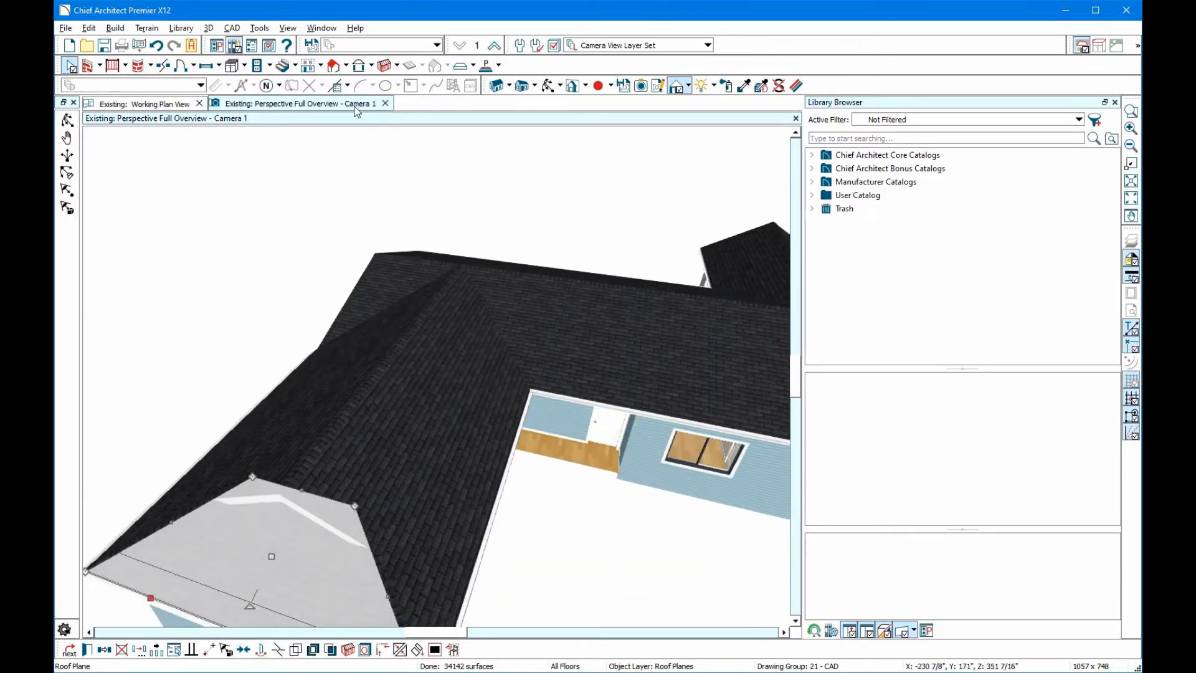
Set the pitch of the lower wing's two long roof planes to 5 in 12 with their fascia top height locked
{"action": "left_click", "coordinate": [550, 85]}
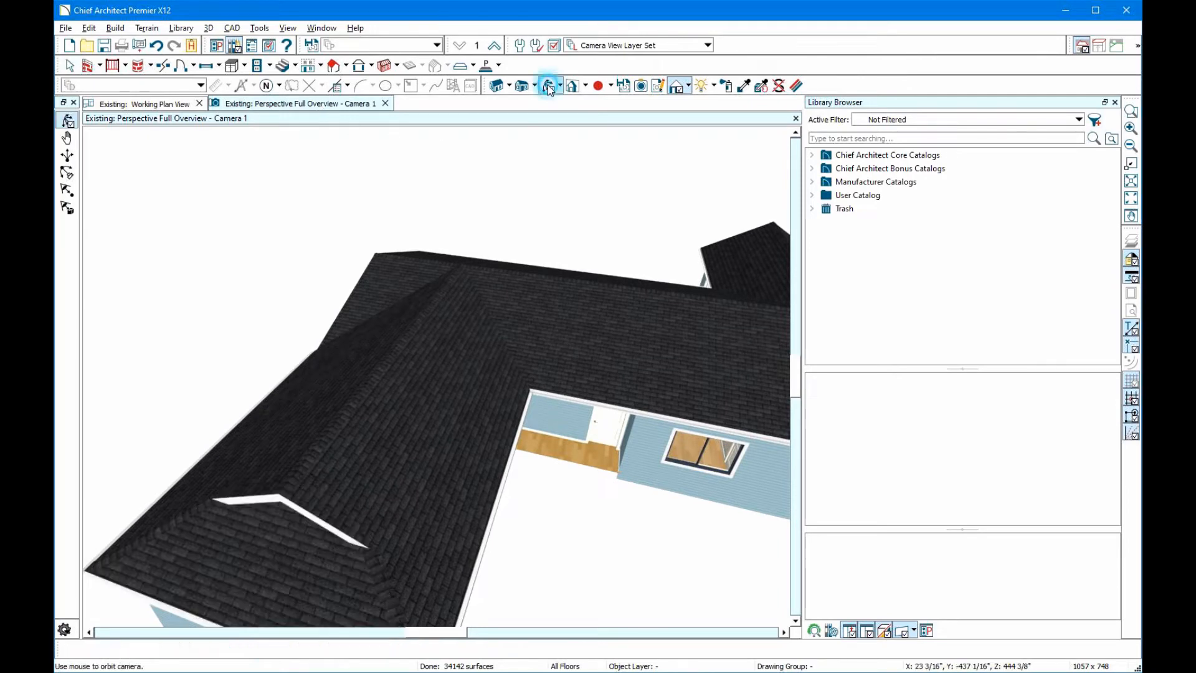
{"action": "left_click_drag", "start_coordinate": [446, 182], "coordinate": [450, 212]}
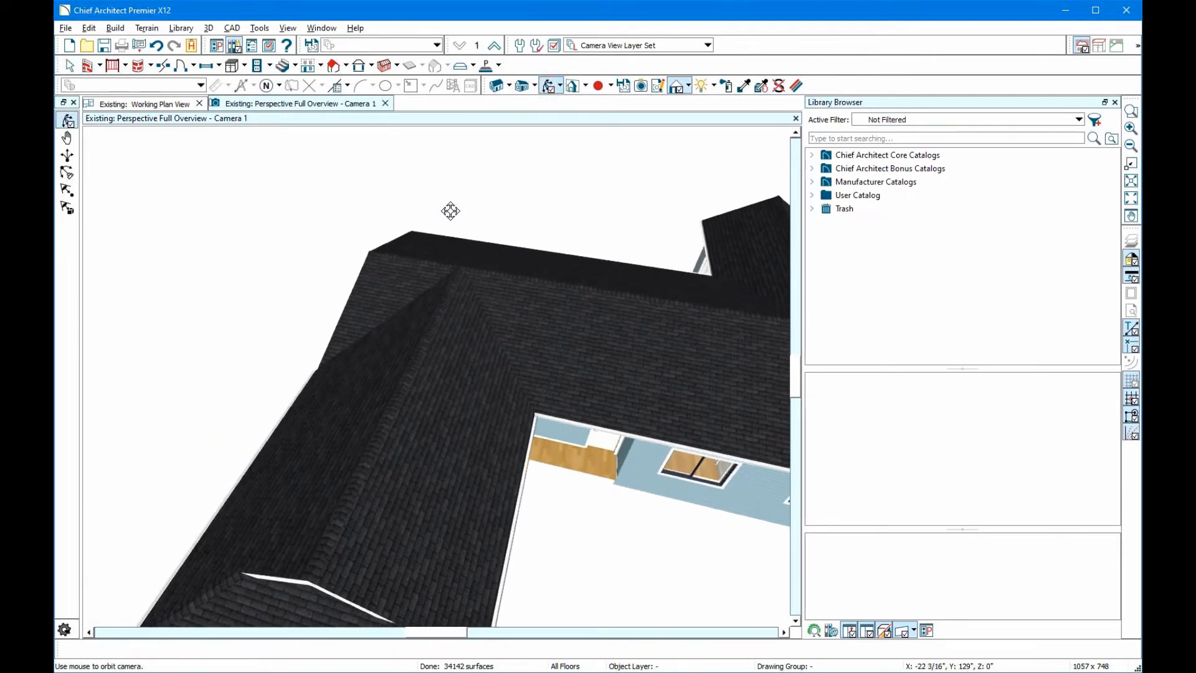
{"action": "key", "text": "space"}
{"action": "left_click", "coordinate": [347, 404]}
{"action": "left_click", "coordinate": [433, 427], "text": "shift"}
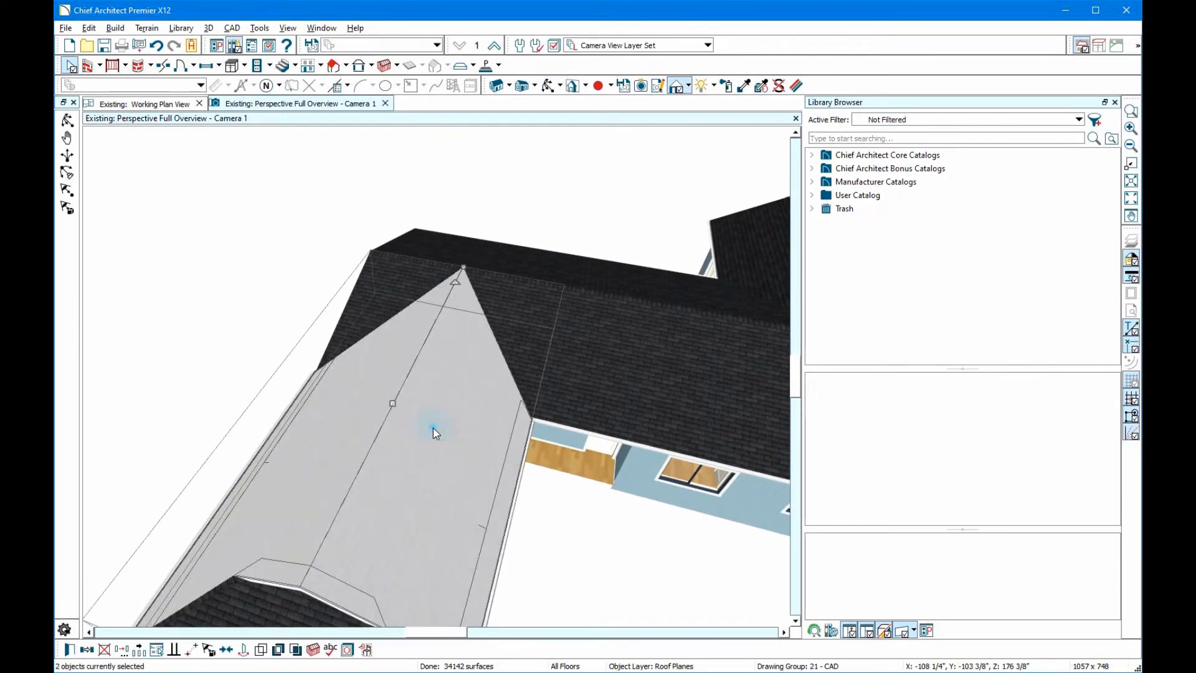
{"action": "left_click", "coordinate": [70, 649]}
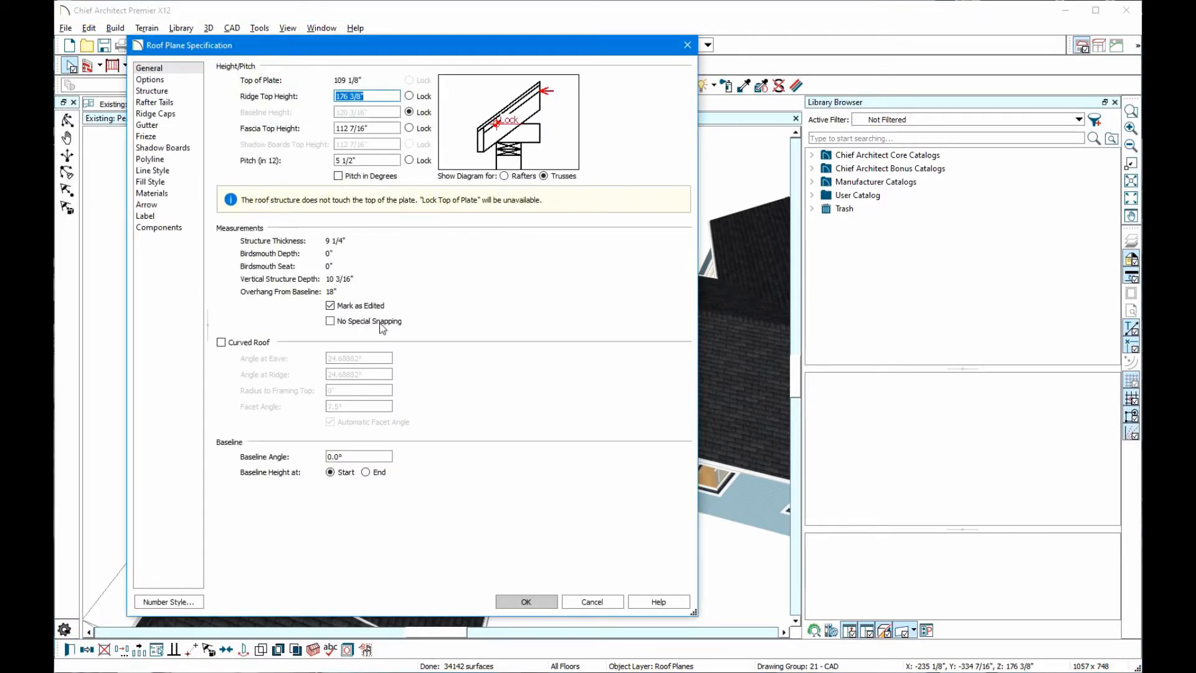
{"action": "left_click", "coordinate": [410, 128]}
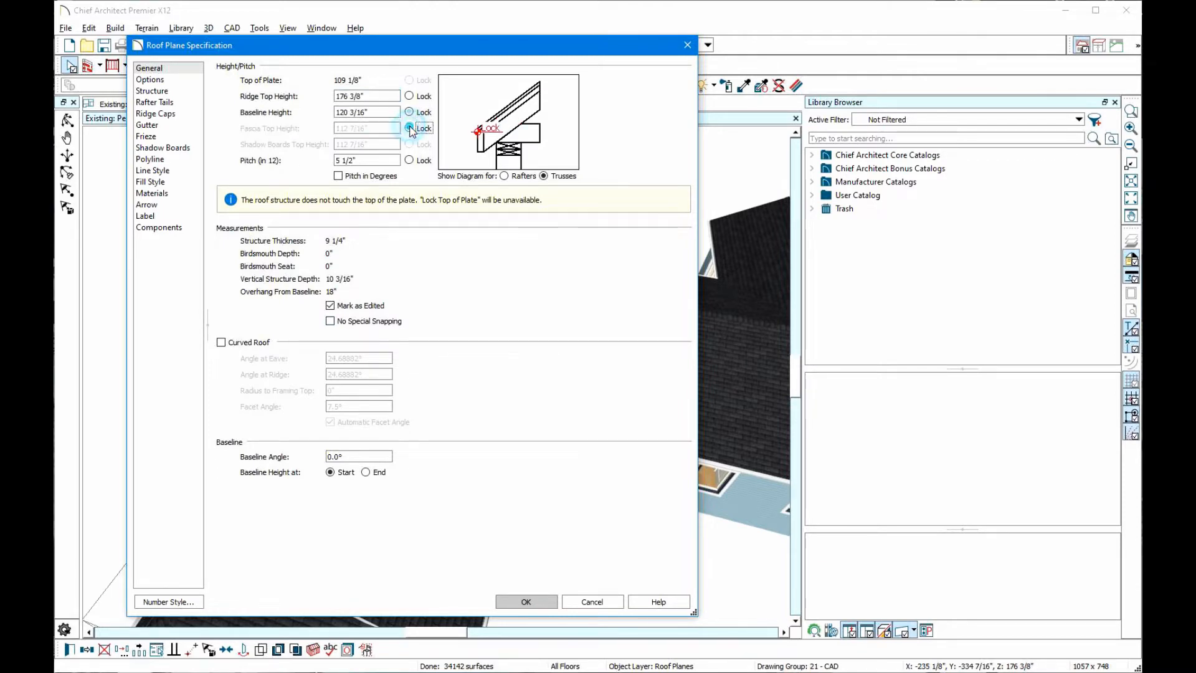
{"action": "key", "text": "Tab"}
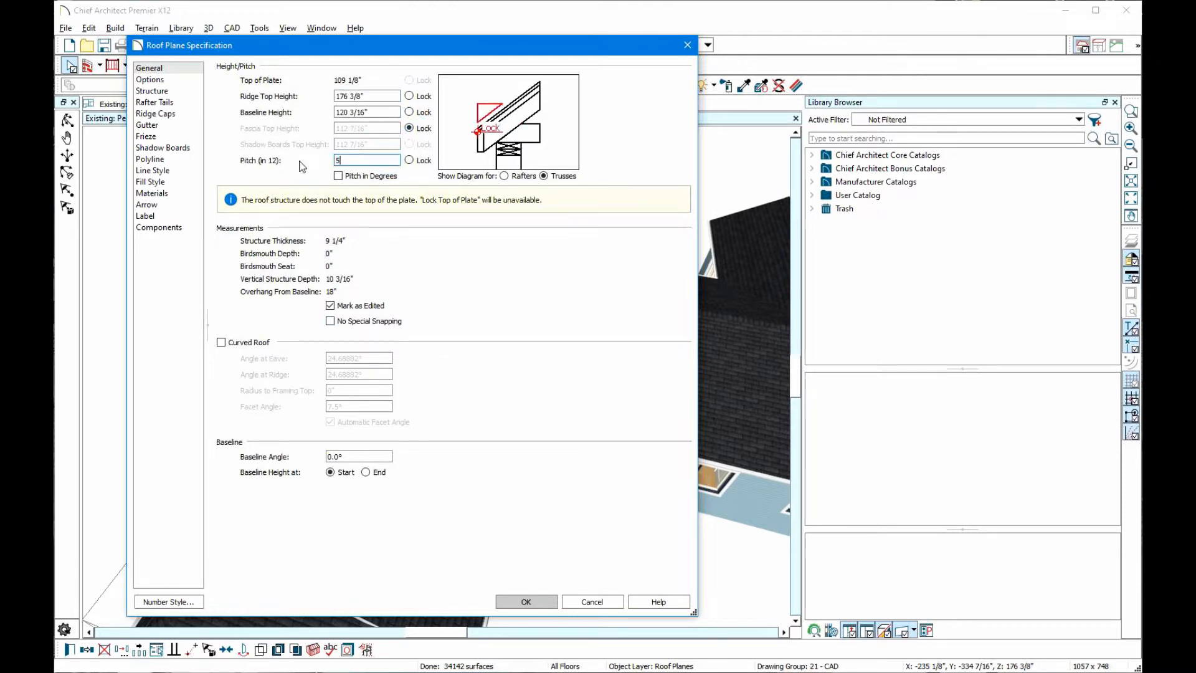
{"action": "type", "text": "5"}
{"action": "key", "text": "Return"}
Pull the valley edges of the main roof planes on both sides of the lower wing back from its ridge
{"action": "scroll", "coordinate": [487, 289], "scroll_direction": "up", "scroll_amount": 5}
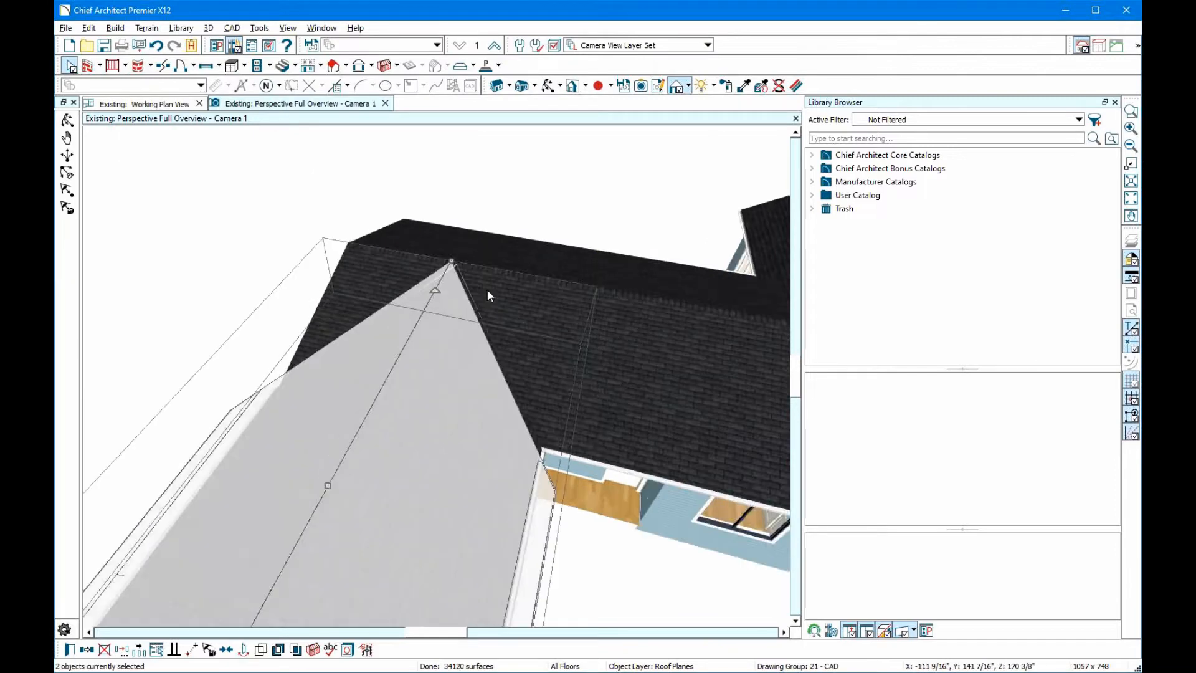
{"action": "scroll", "coordinate": [462, 268], "scroll_direction": "up", "scroll_amount": 1}
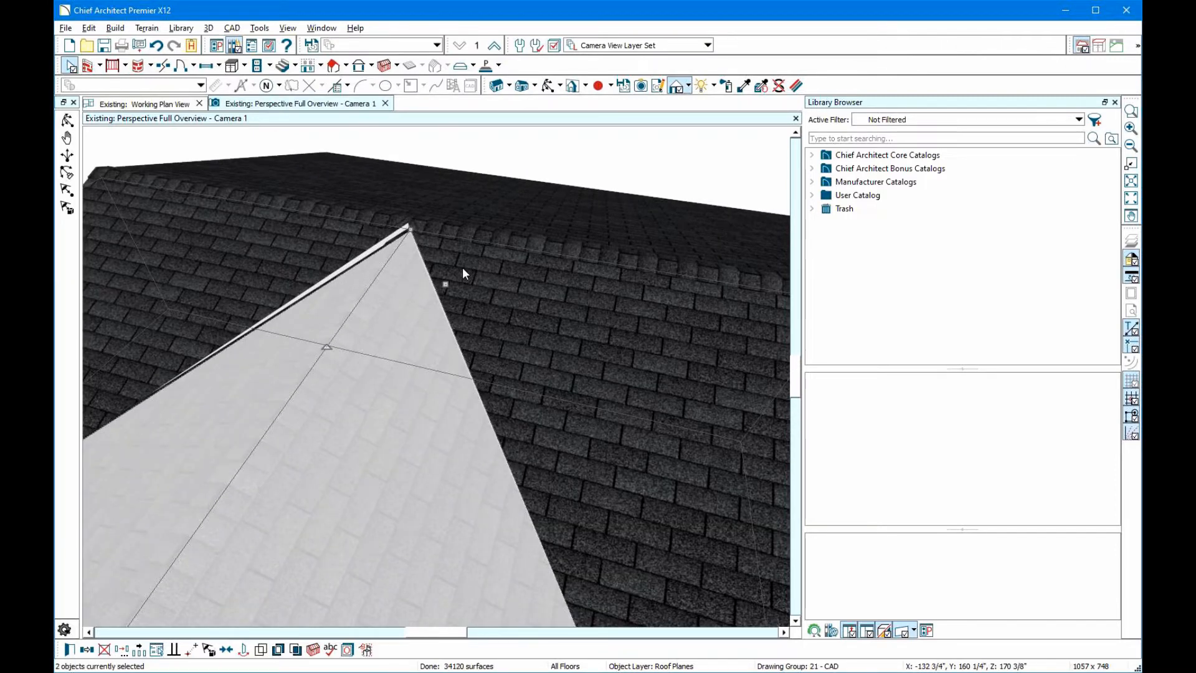
{"action": "left_click", "coordinate": [462, 268]}
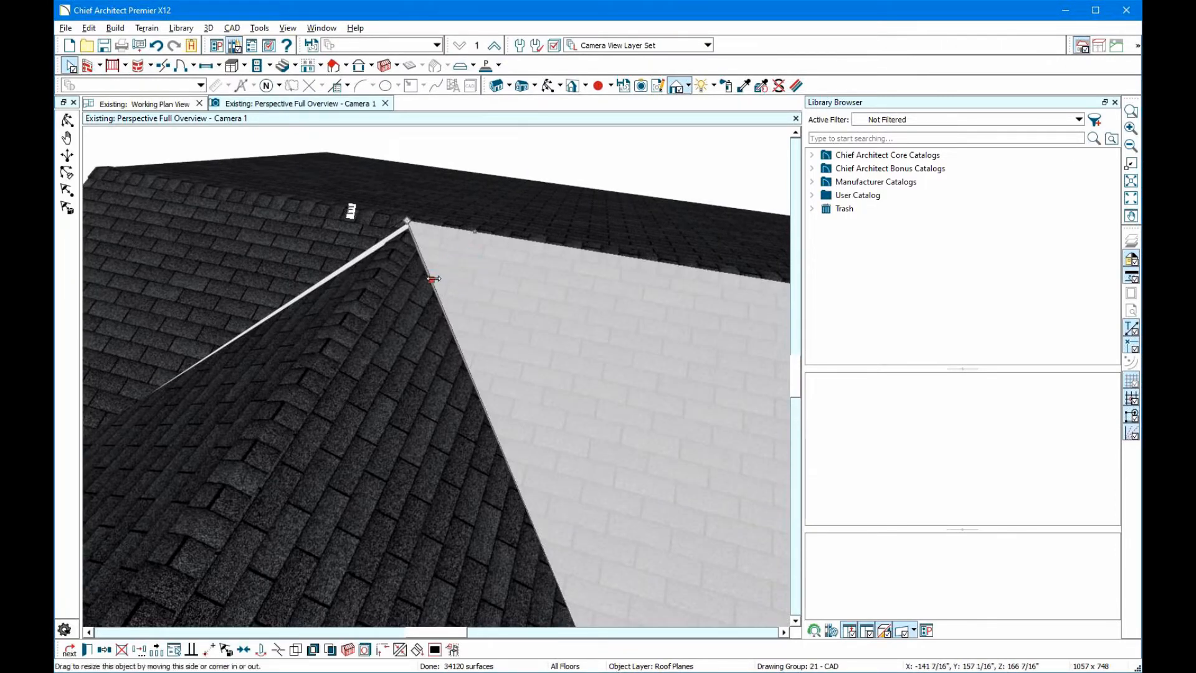
{"action": "left_click", "coordinate": [323, 255]}
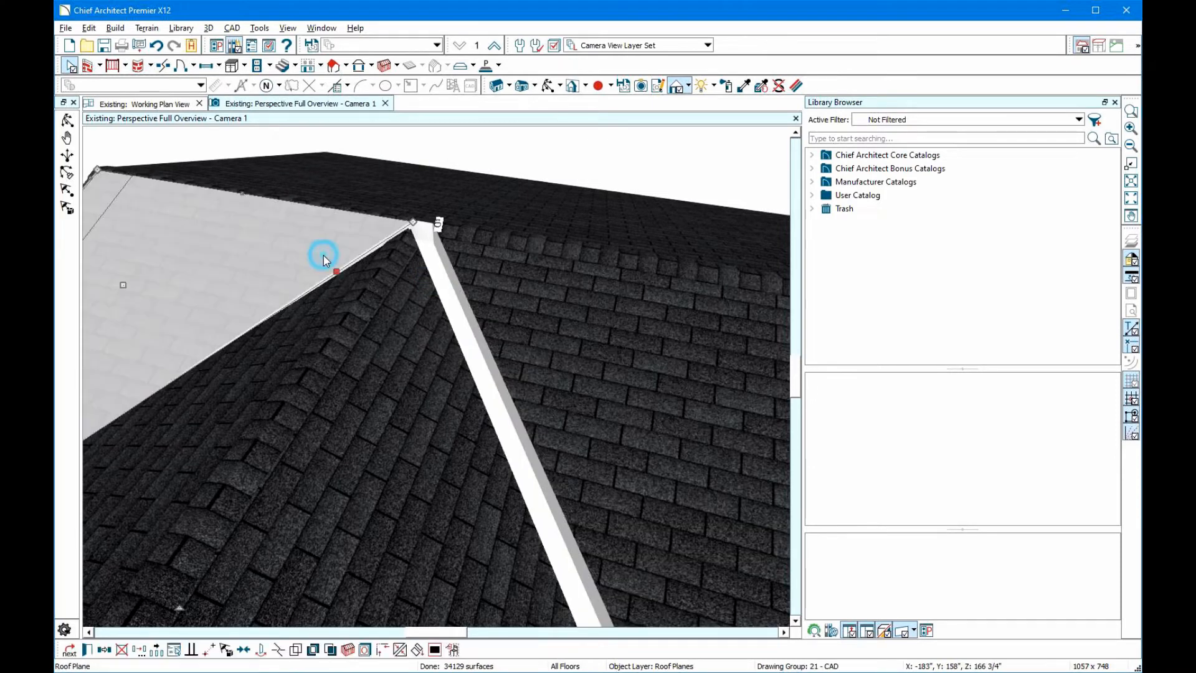
{"action": "left_click_drag", "start_coordinate": [335, 271], "coordinate": [310, 316]}
Pull back the valley edge of the lower wing's courtyard-side roof plane and join it to the main roof plane
{"action": "left_click", "coordinate": [428, 330]}
{"action": "left_click_drag", "start_coordinate": [443, 323], "coordinate": [435, 359]}
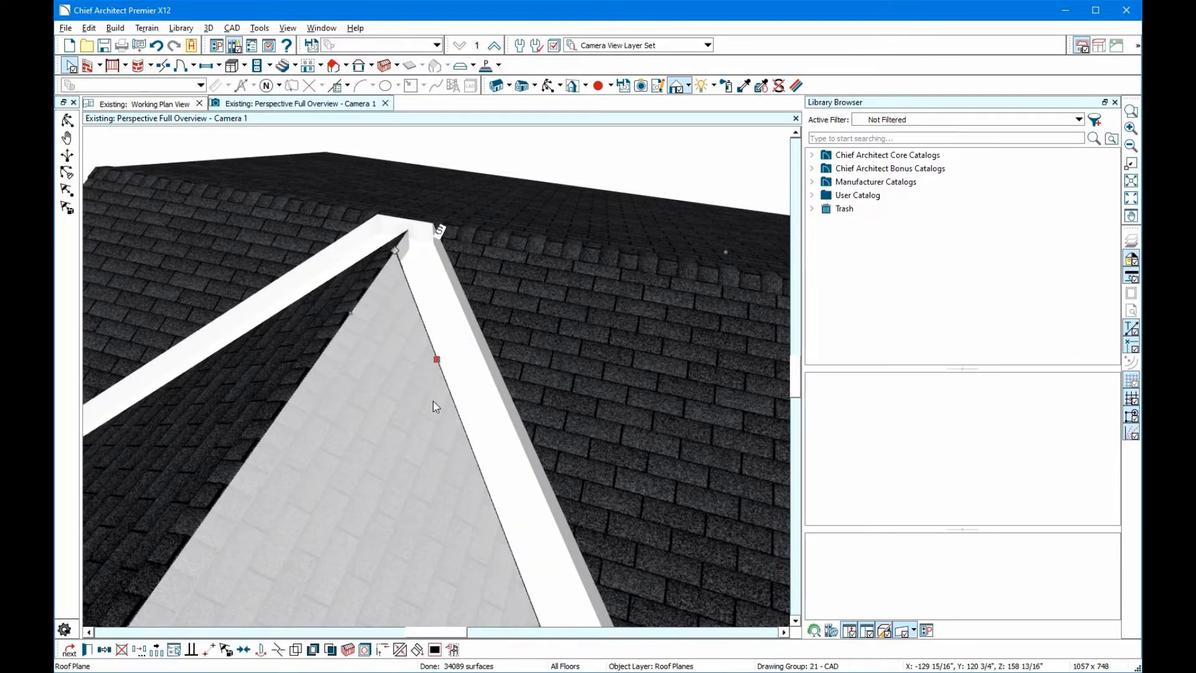
{"action": "left_click", "coordinate": [400, 650]}
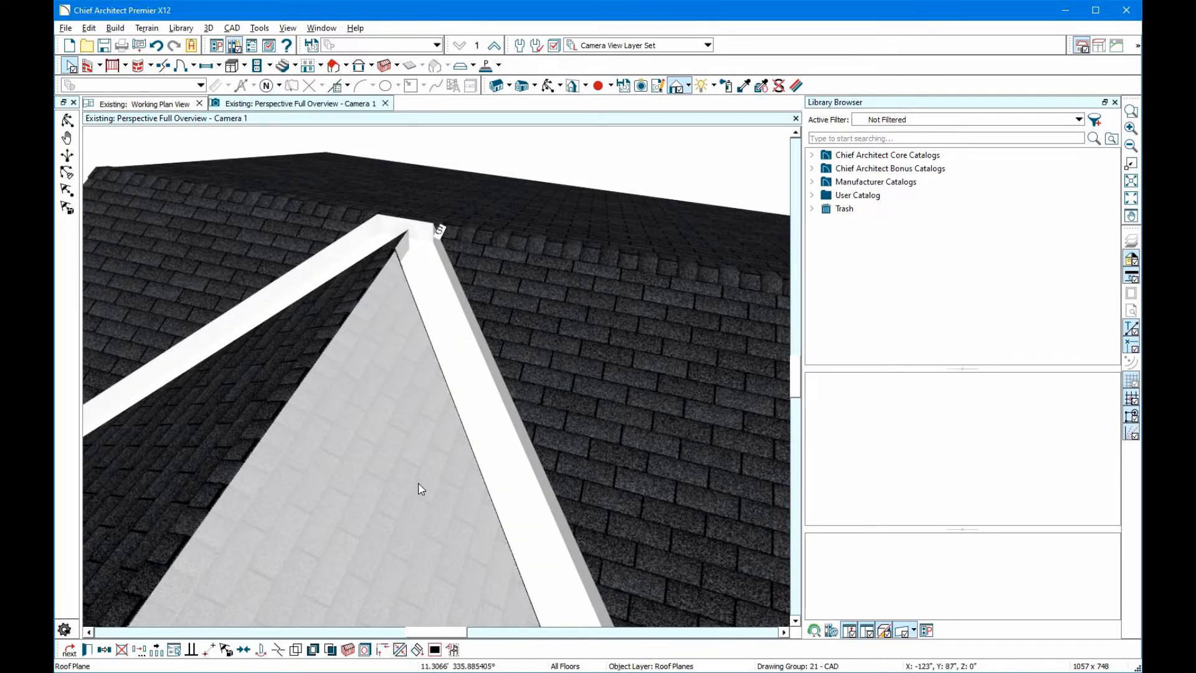
{"action": "left_click", "coordinate": [549, 431]}
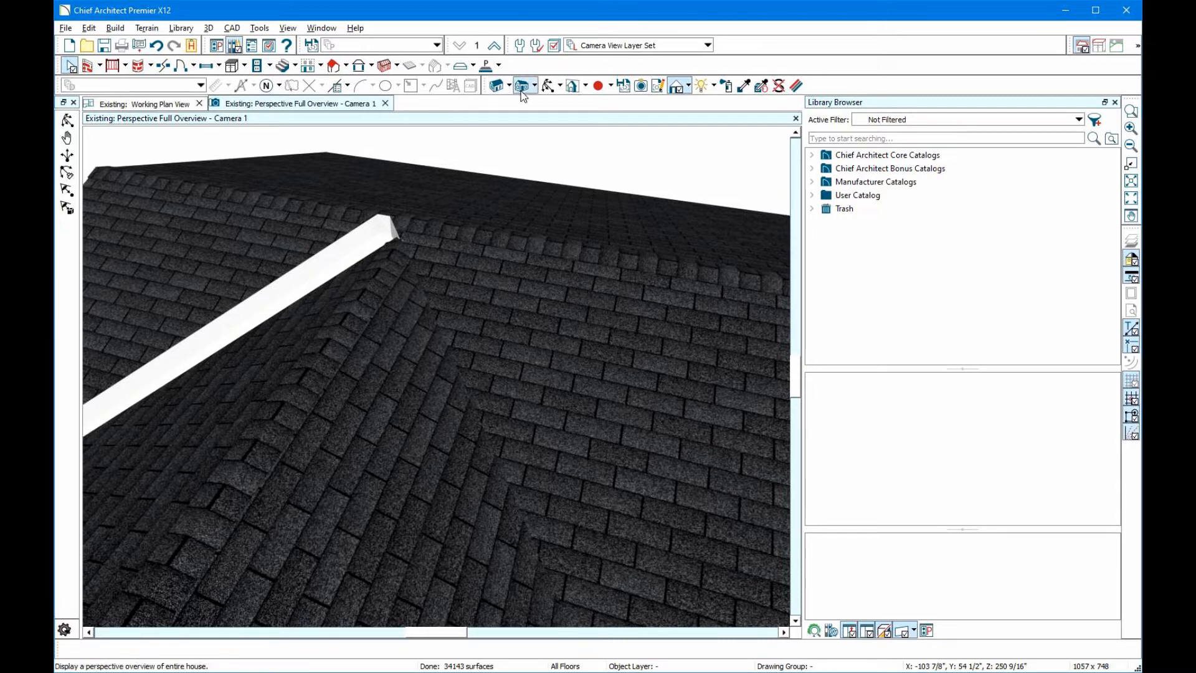
Join the main roof plane's valley edge to the lower wing's outer roof plane to close the remaining gap
{"action": "left_click", "coordinate": [549, 86]}
{"action": "left_click_drag", "start_coordinate": [331, 303], "coordinate": [508, 286]}
{"action": "key", "text": "space"}
{"action": "left_click", "coordinate": [461, 319]}
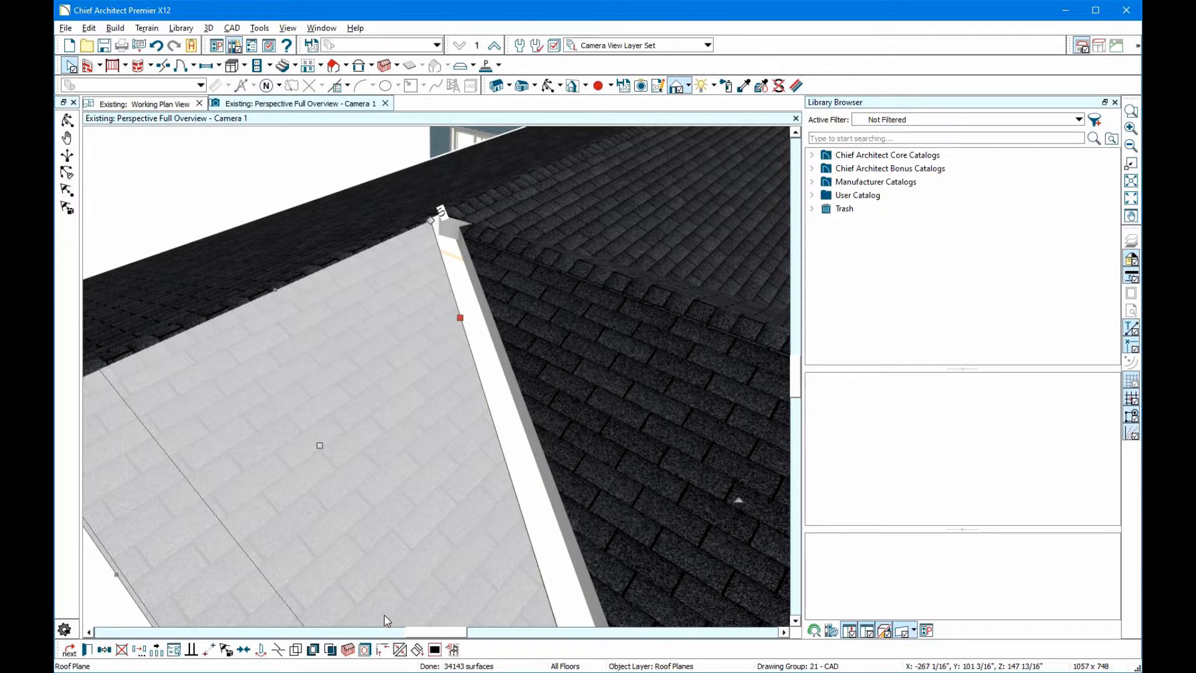
{"action": "left_click", "coordinate": [399, 650]}
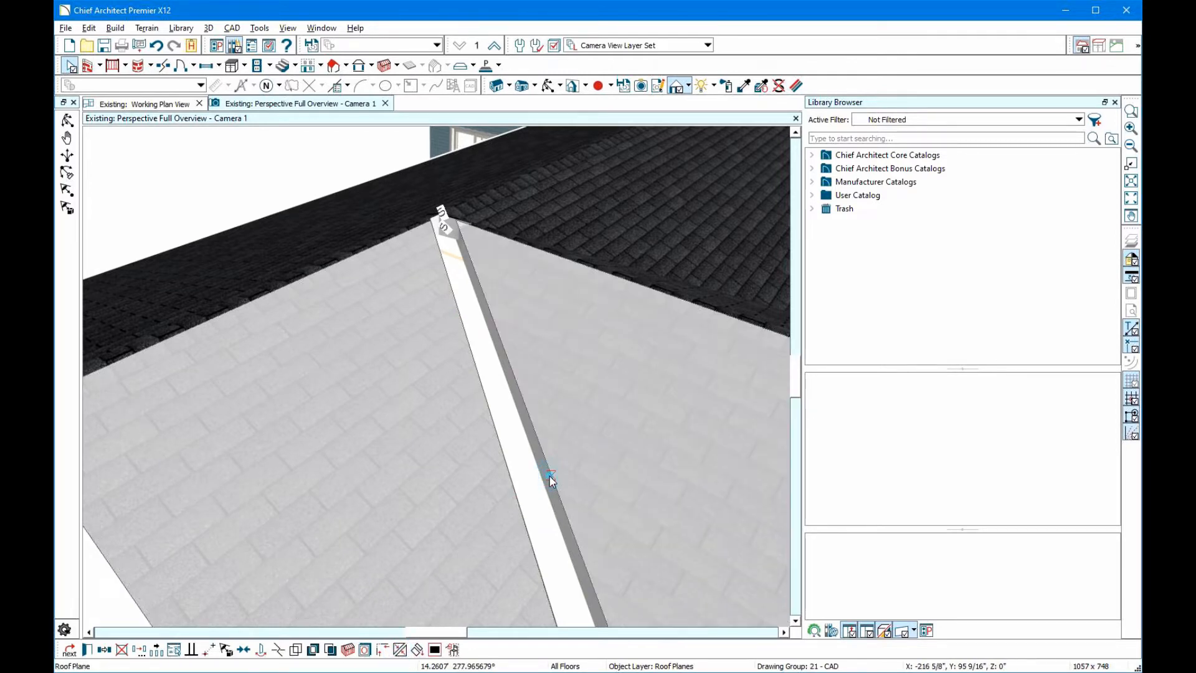
{"action": "left_click", "coordinate": [549, 476]}
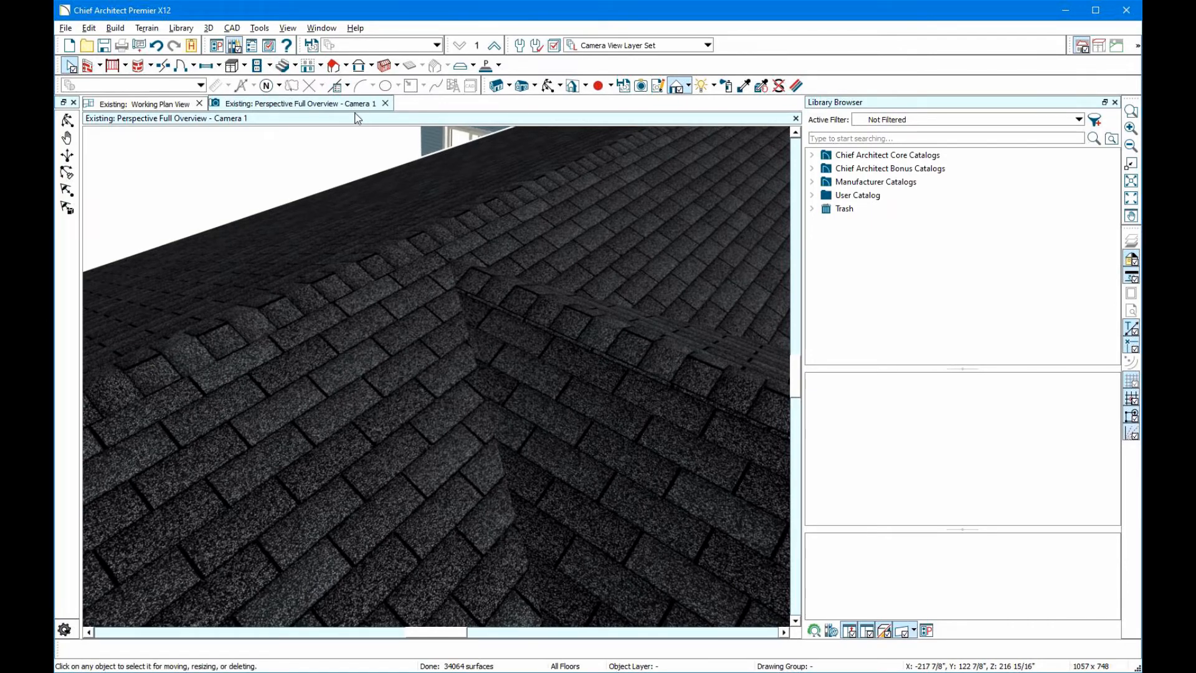
Reposition the upper edge of the lower wing's hip-end roof plane so it meets the underside of the small gable
{"action": "scroll", "coordinate": [345, 163], "scroll_direction": "down", "scroll_amount": 2}
{"action": "left_click", "coordinate": [550, 90]}
{"action": "left_click_drag", "start_coordinate": [520, 182], "coordinate": [413, 162]}
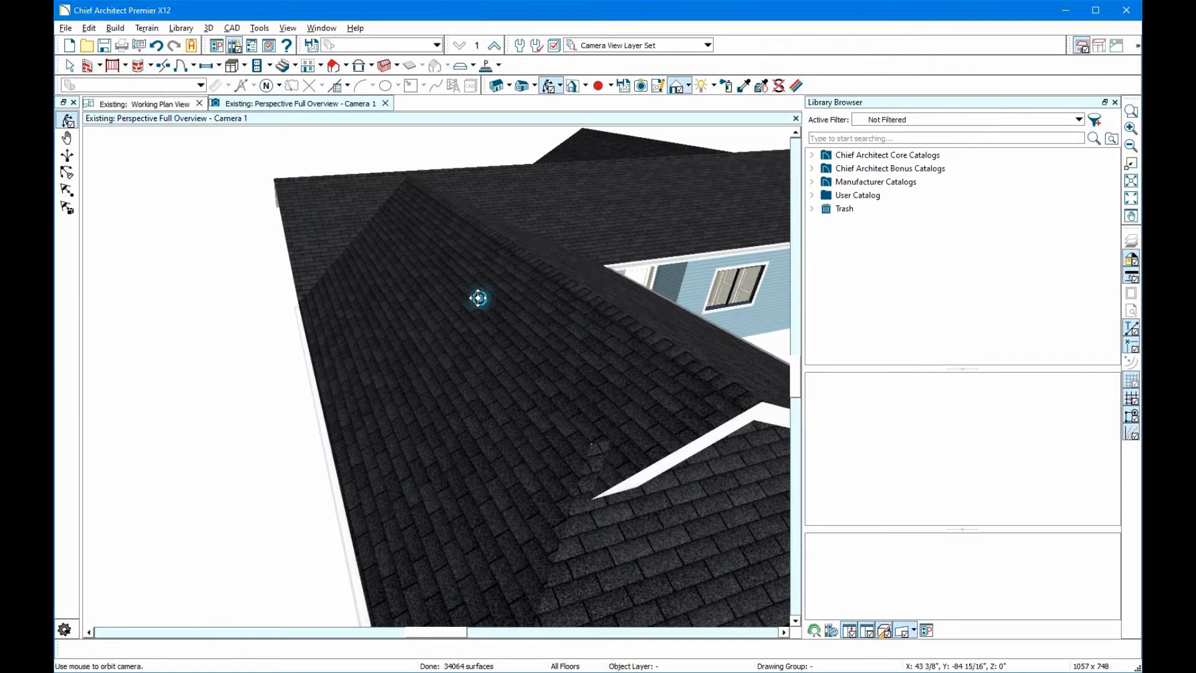
{"action": "left_click_drag", "start_coordinate": [477, 298], "coordinate": [417, 277]}
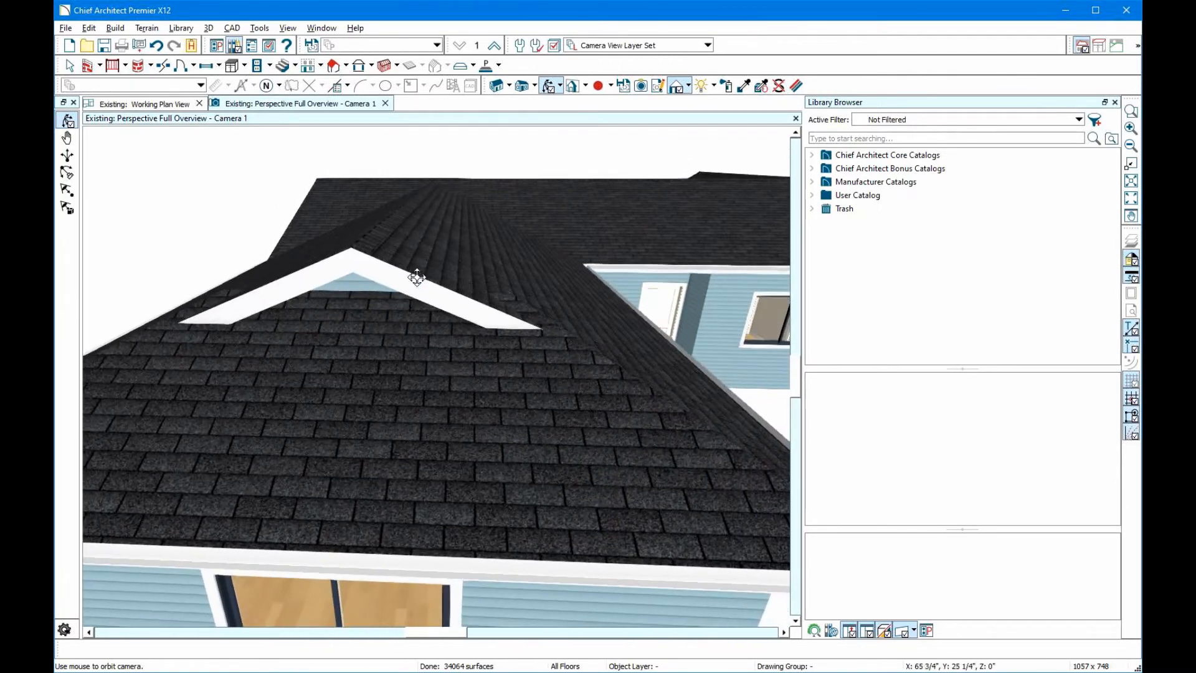
{"action": "key", "text": "space"}
{"action": "left_click", "coordinate": [379, 309]}
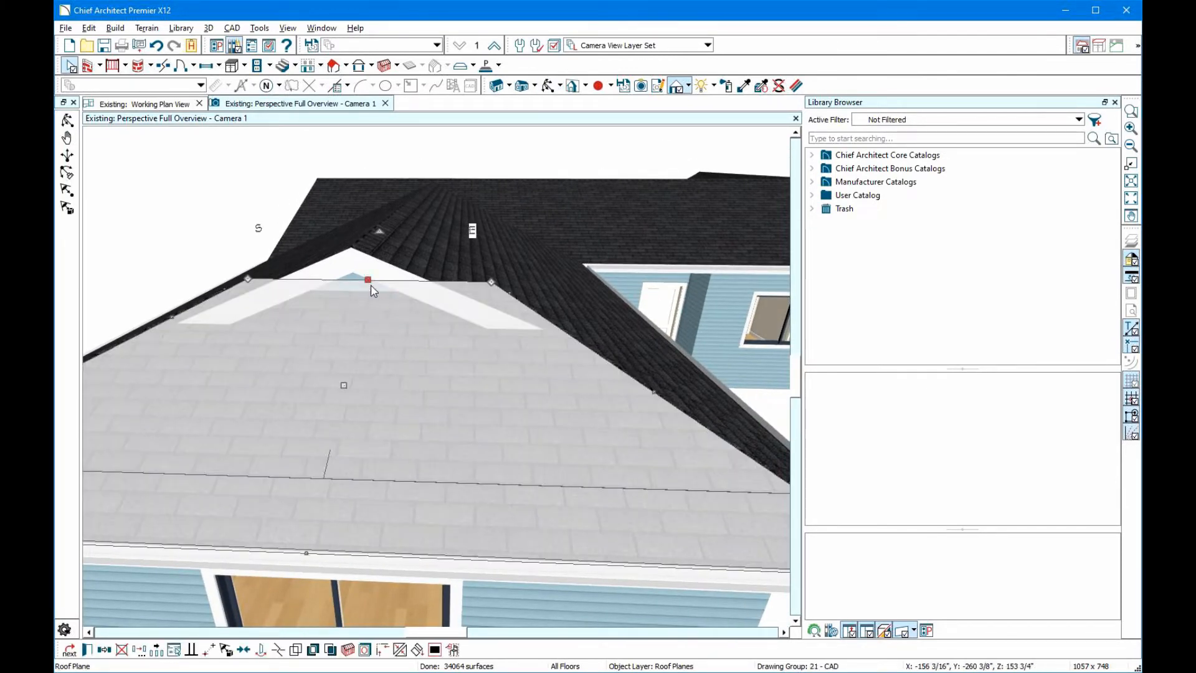
{"action": "left_click_drag", "start_coordinate": [368, 279], "coordinate": [362, 322]}
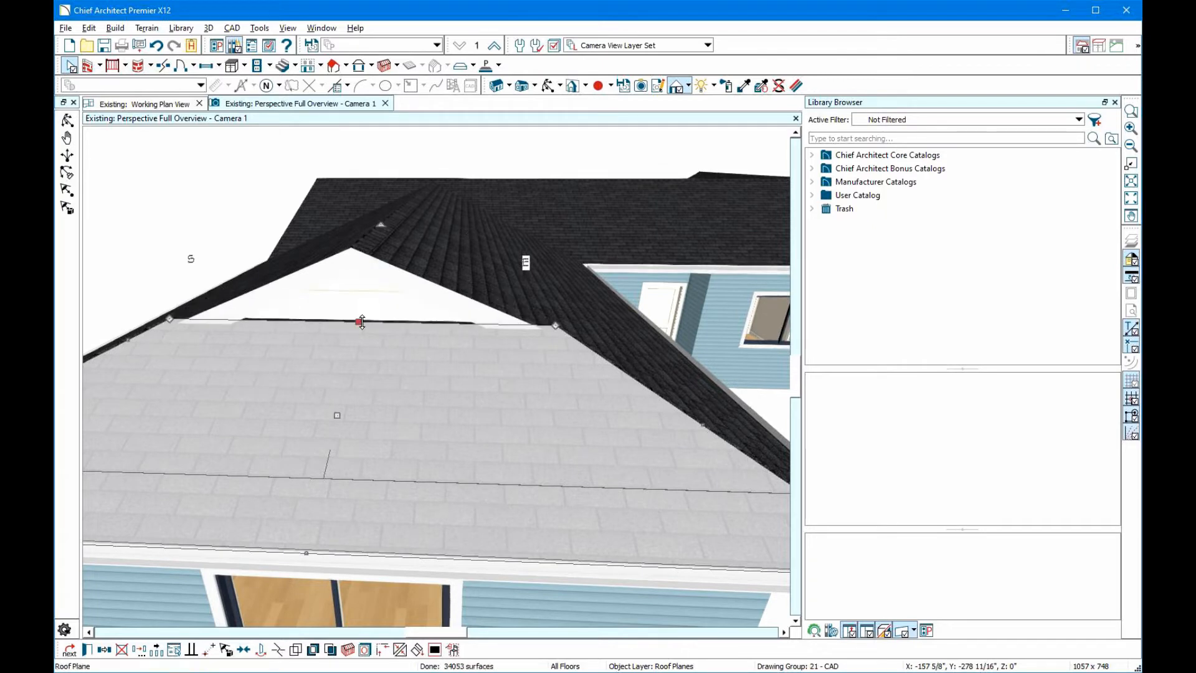
{"action": "left_click", "coordinate": [362, 322]}
{"action": "left_click", "coordinate": [361, 326]}
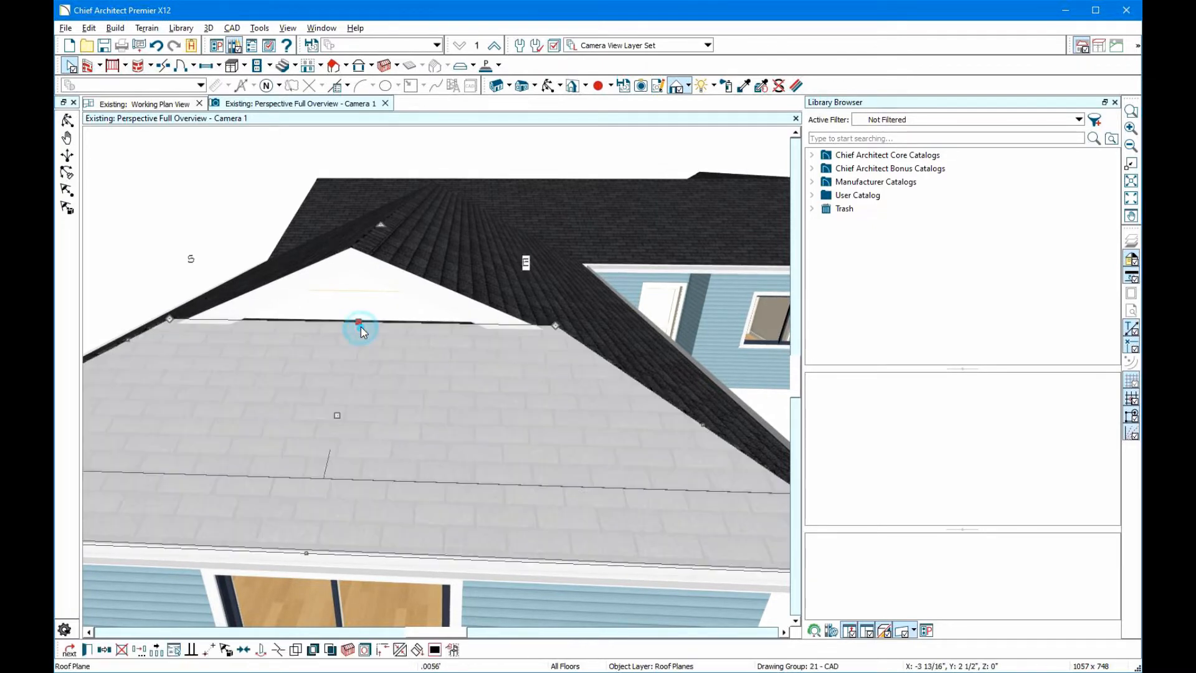
{"action": "left_click_drag", "start_coordinate": [360, 322], "coordinate": [354, 290]}
{"action": "key", "text": "Escape"}
{"action": "left_click", "coordinate": [345, 374]}
{"action": "scroll", "coordinate": [353, 309], "scroll_direction": "down", "scroll_amount": 3}
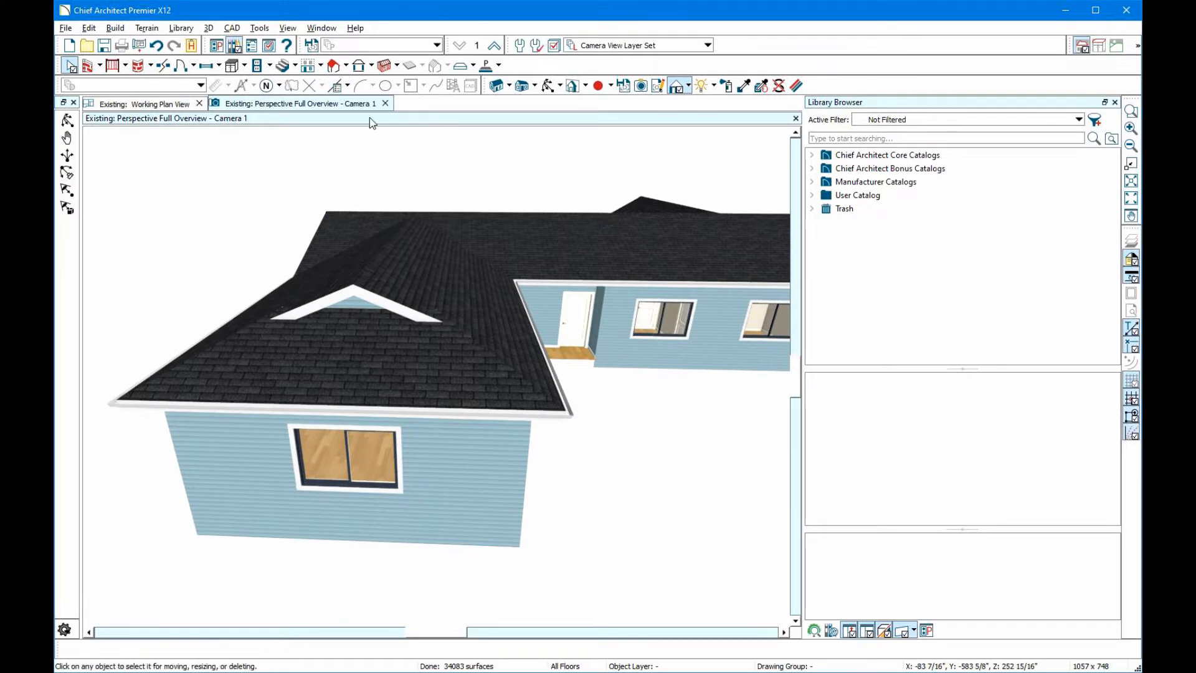
Pull the valley edge of the rear gable-ended wing's outer roof plane back to open a gap at the main roof
{"action": "left_click", "coordinate": [549, 85]}
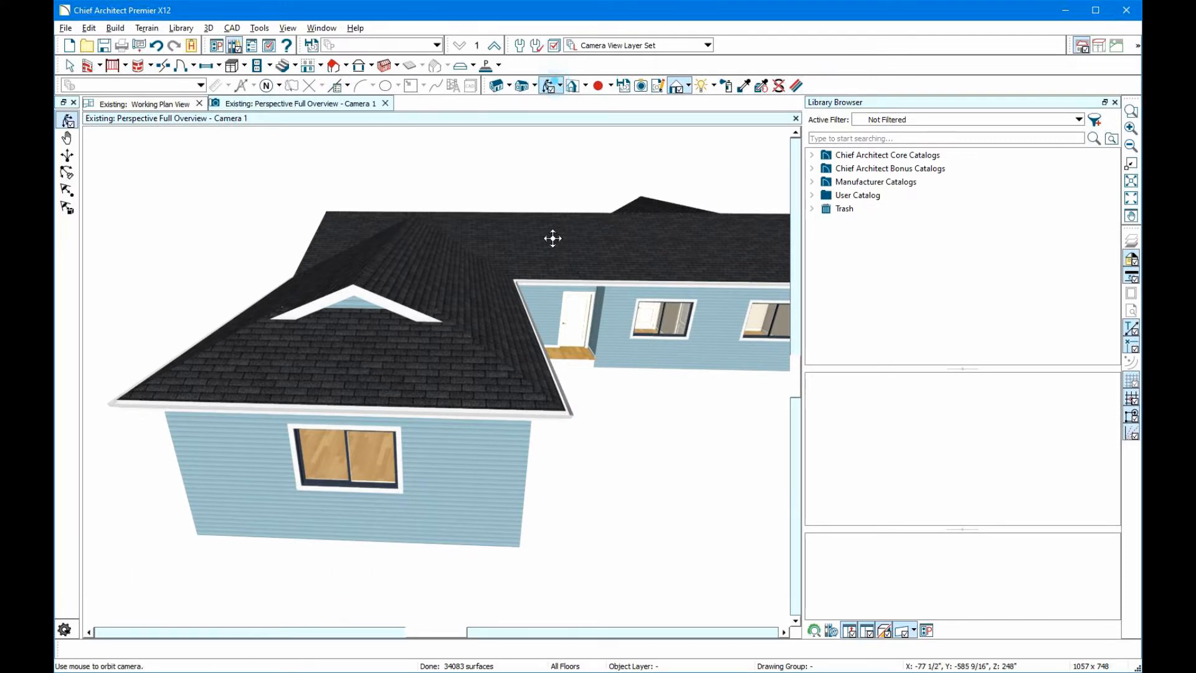
{"action": "left_click_drag", "start_coordinate": [553, 239], "coordinate": [260, 420]}
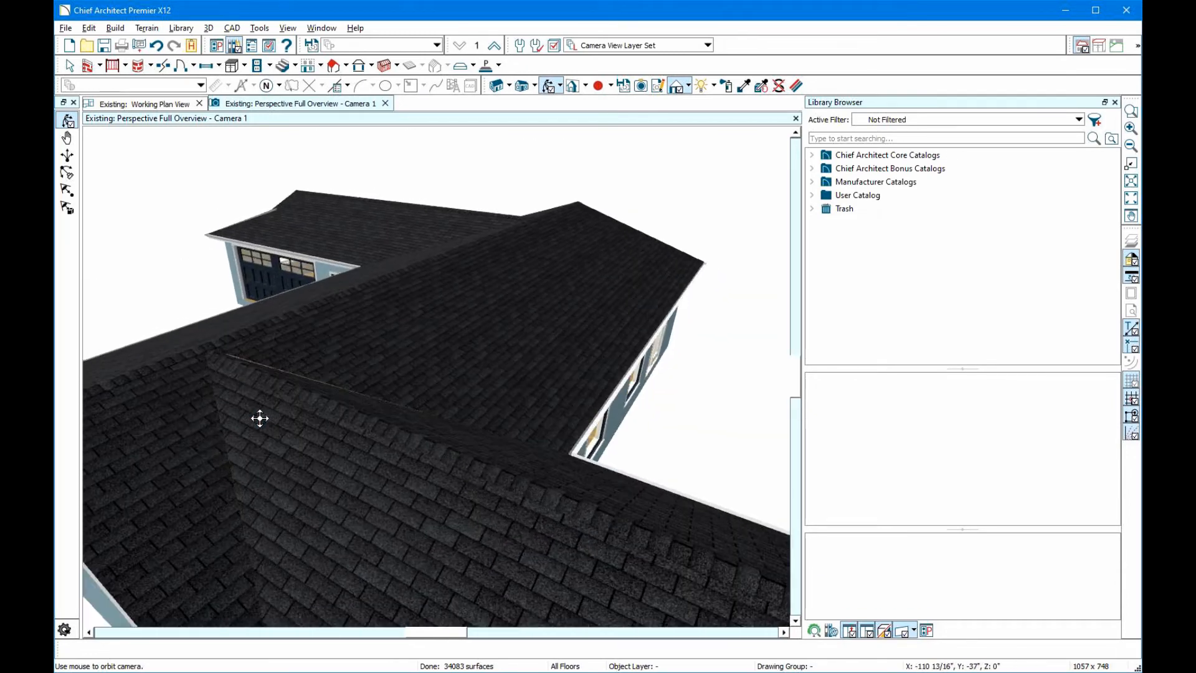
{"action": "key", "text": "space"}
{"action": "left_click", "coordinate": [252, 441]}
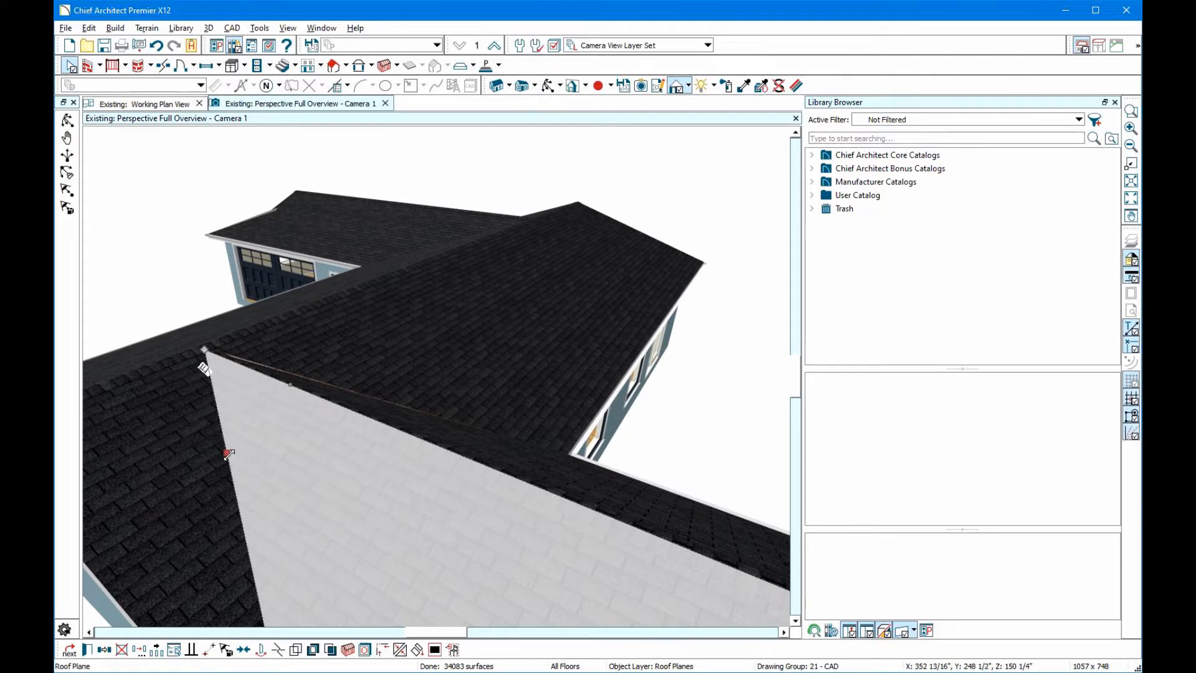
{"action": "mouse_move", "coordinate": [226, 454]}
{"action": "left_mouse_down"}
{"action": "mouse_move", "coordinate": [238, 451]}
{"action": "mouse_move", "coordinate": [210, 456]}
{"action": "left_mouse_up"}
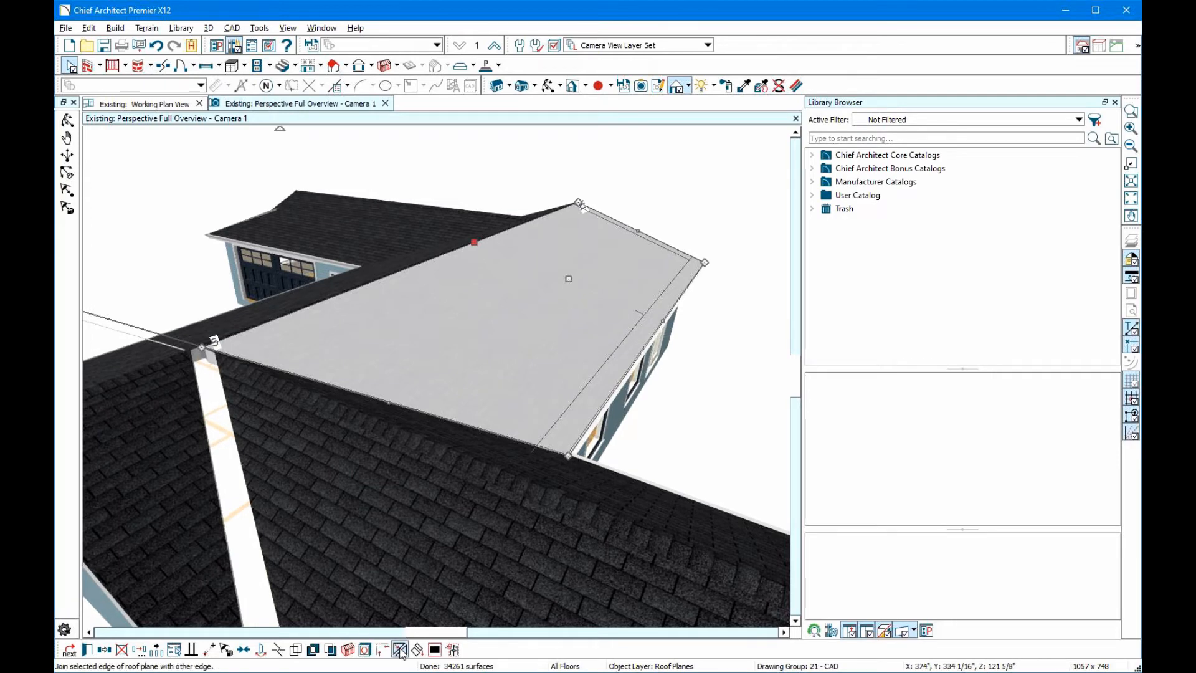
{"action": "left_click", "coordinate": [327, 555]}
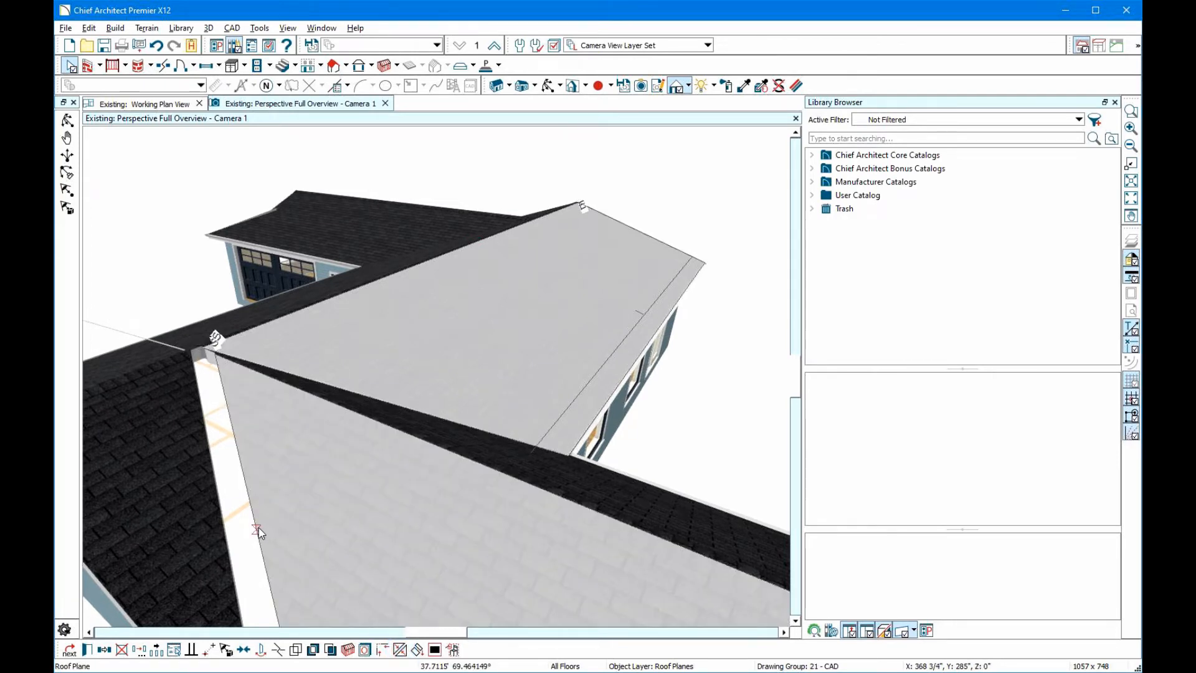
{"action": "left_click", "coordinate": [226, 530]}
{"action": "key", "text": "Tab"}
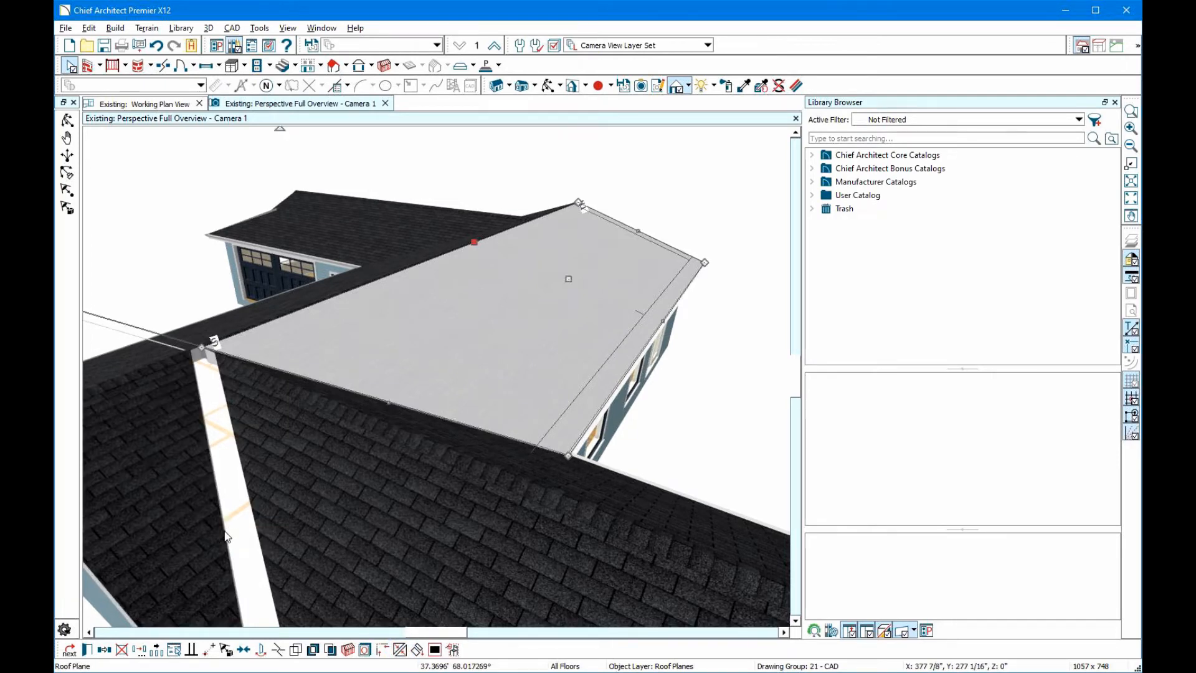
{"action": "key", "text": "Escape"}
Join the main roof plane's valley edge to the rear wing's outer roof plane
{"action": "left_click", "coordinate": [225, 531]}
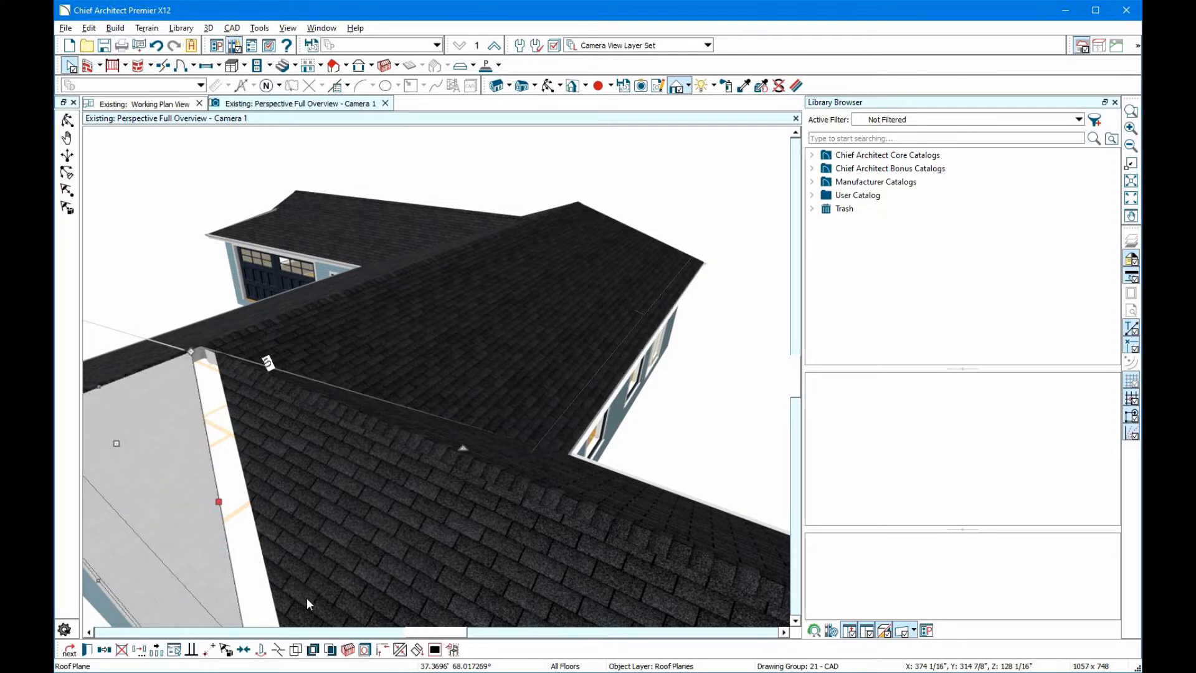
{"action": "left_click", "coordinate": [381, 647]}
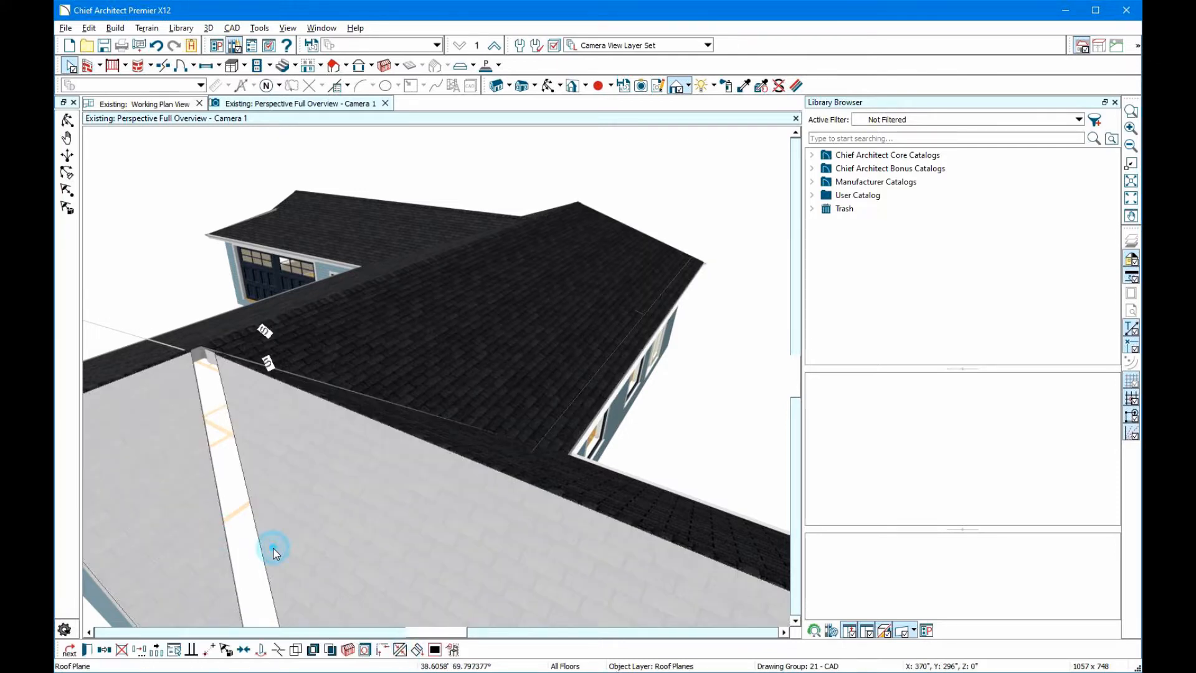
{"action": "left_click", "coordinate": [273, 548]}
{"action": "key", "text": "Escape"}
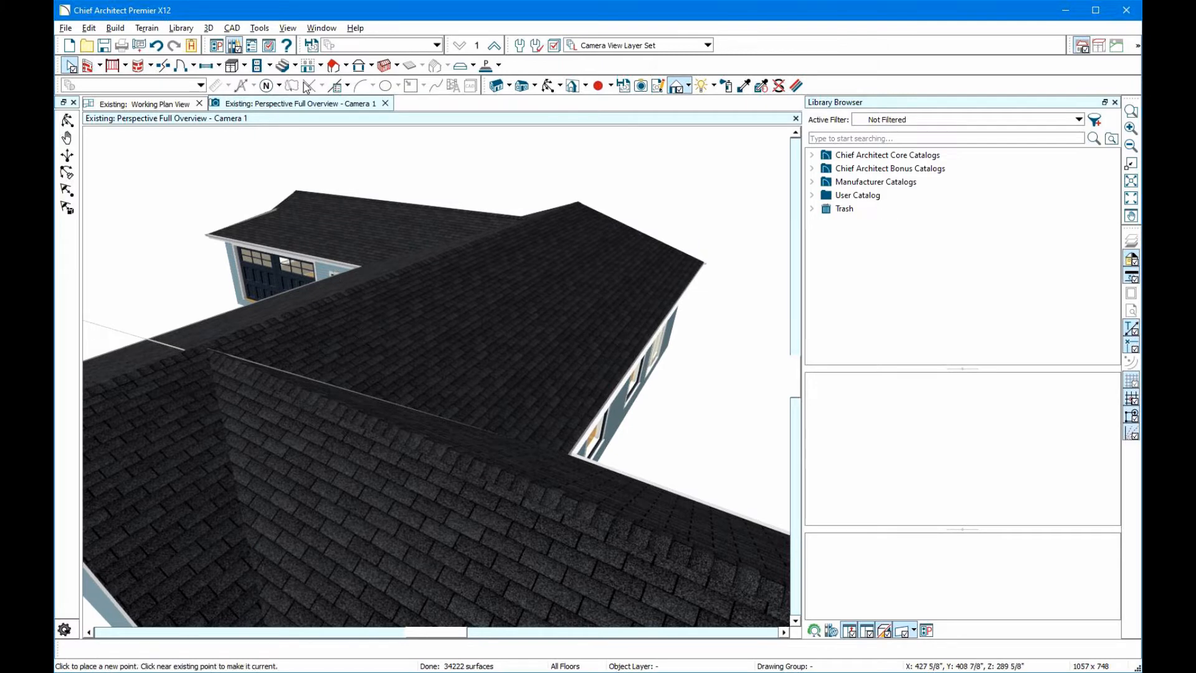
Examine the rear wing's other valley, from the inside eave corner up to the main ridge, and its roof plane's edge
{"action": "left_click", "coordinate": [549, 85]}
{"action": "left_click_drag", "start_coordinate": [421, 253], "coordinate": [270, 408]}
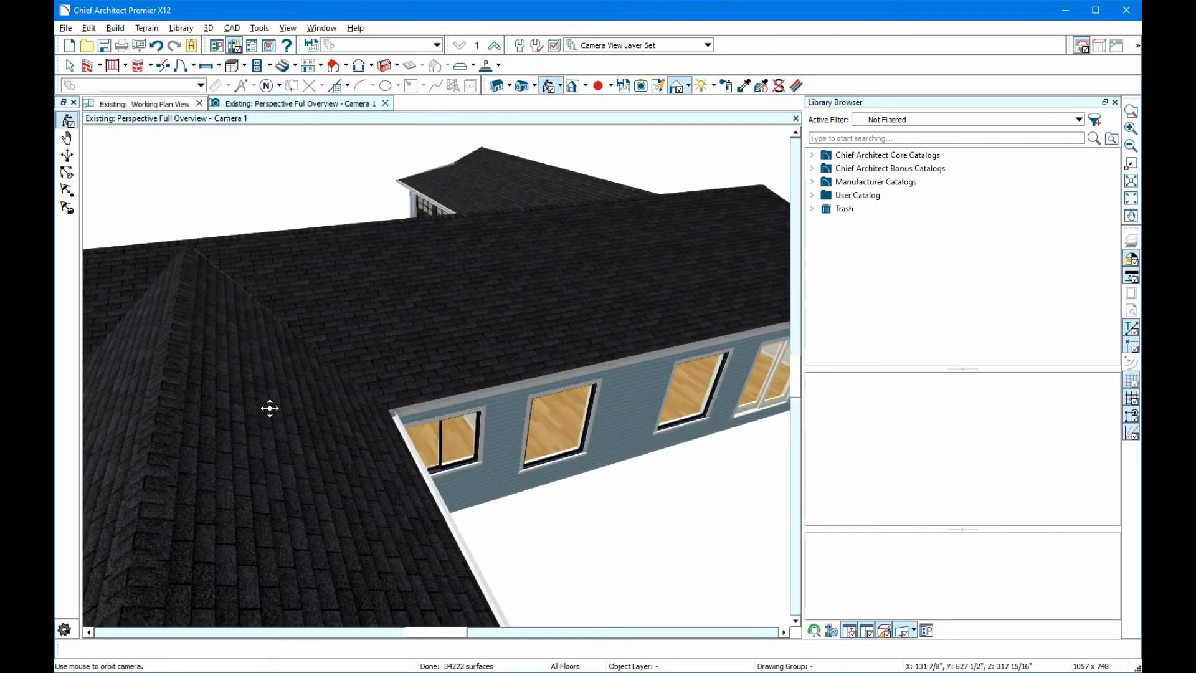
{"action": "key", "text": "Escape"}
{"action": "left_click", "coordinate": [272, 378]}
{"action": "left_click", "coordinate": [274, 316]}
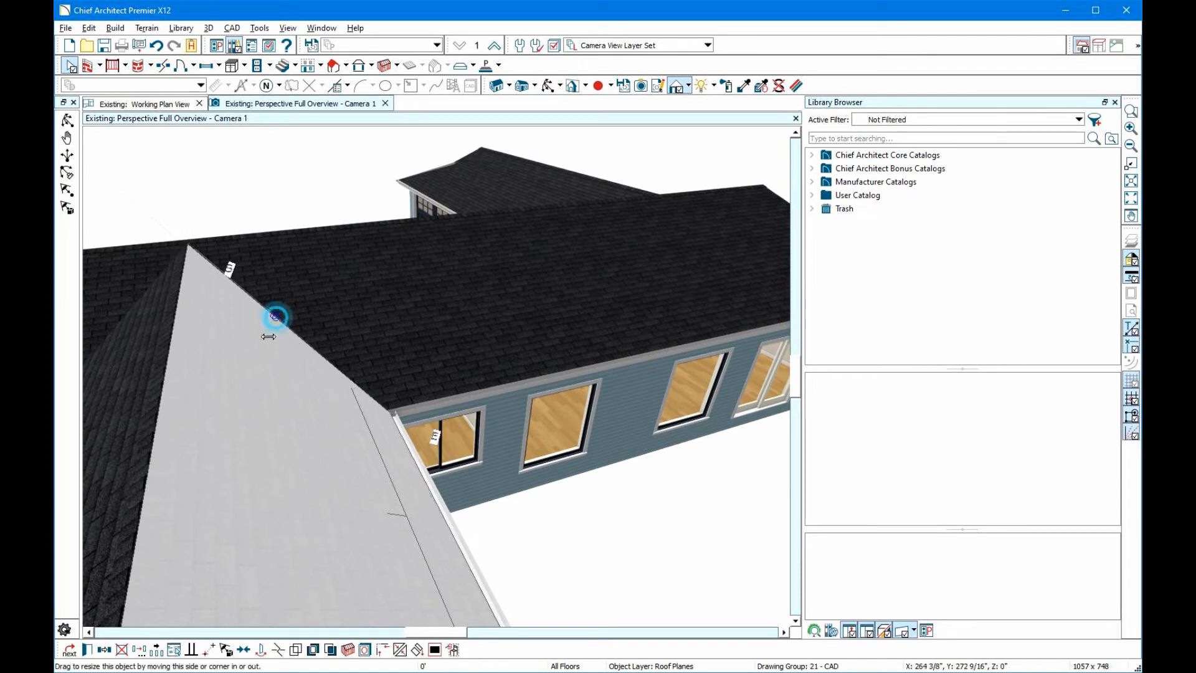
{"action": "key", "text": "Escape"}
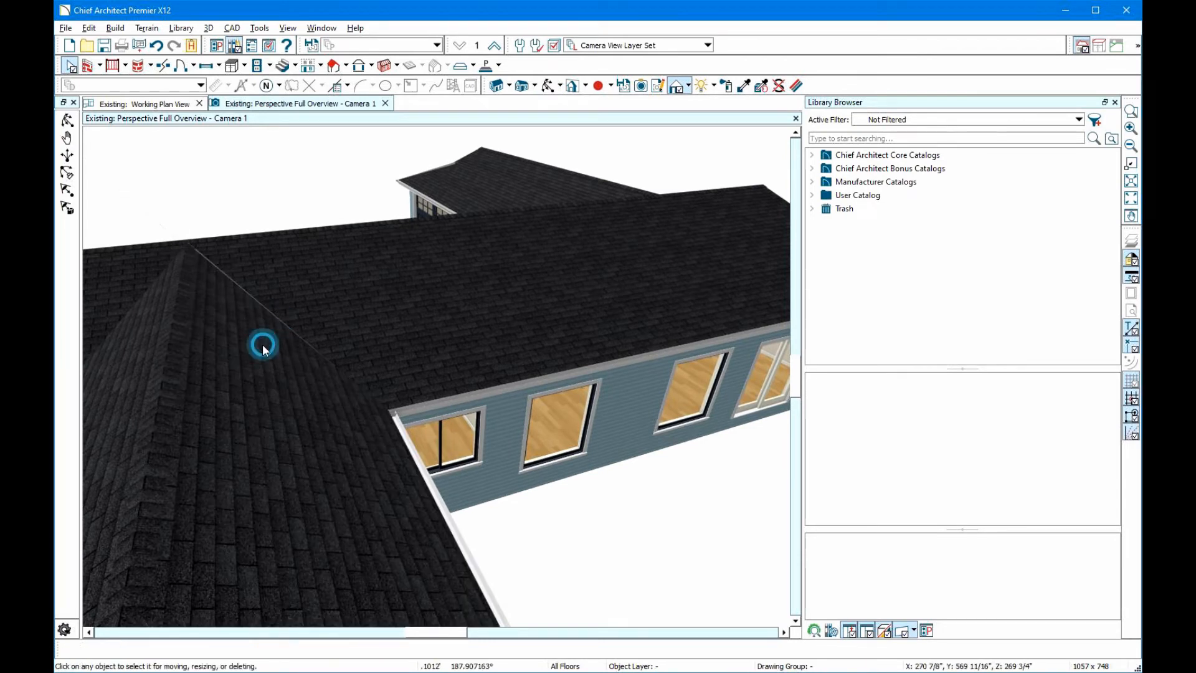
{"action": "left_click", "coordinate": [263, 349]}
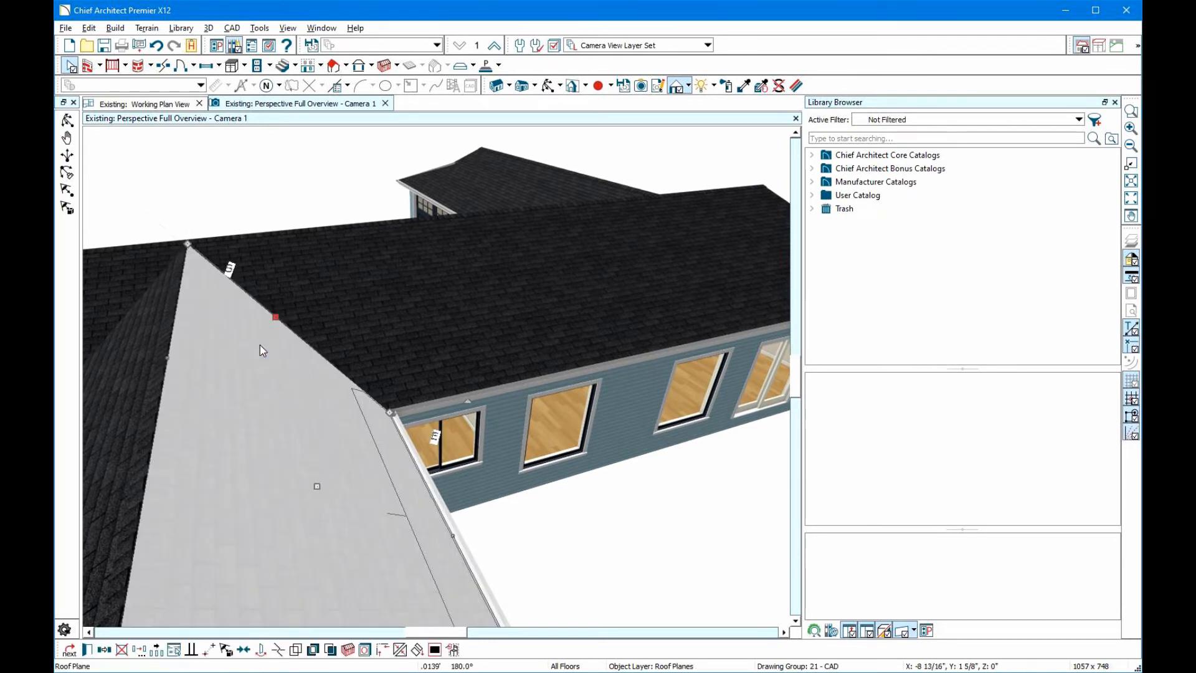
{"action": "left_click", "coordinate": [535, 83]}
{"action": "left_click", "coordinate": [543, 76]}
{"action": "left_click", "coordinate": [549, 86]}
{"action": "left_click_drag", "start_coordinate": [510, 234], "coordinate": [568, 290]}
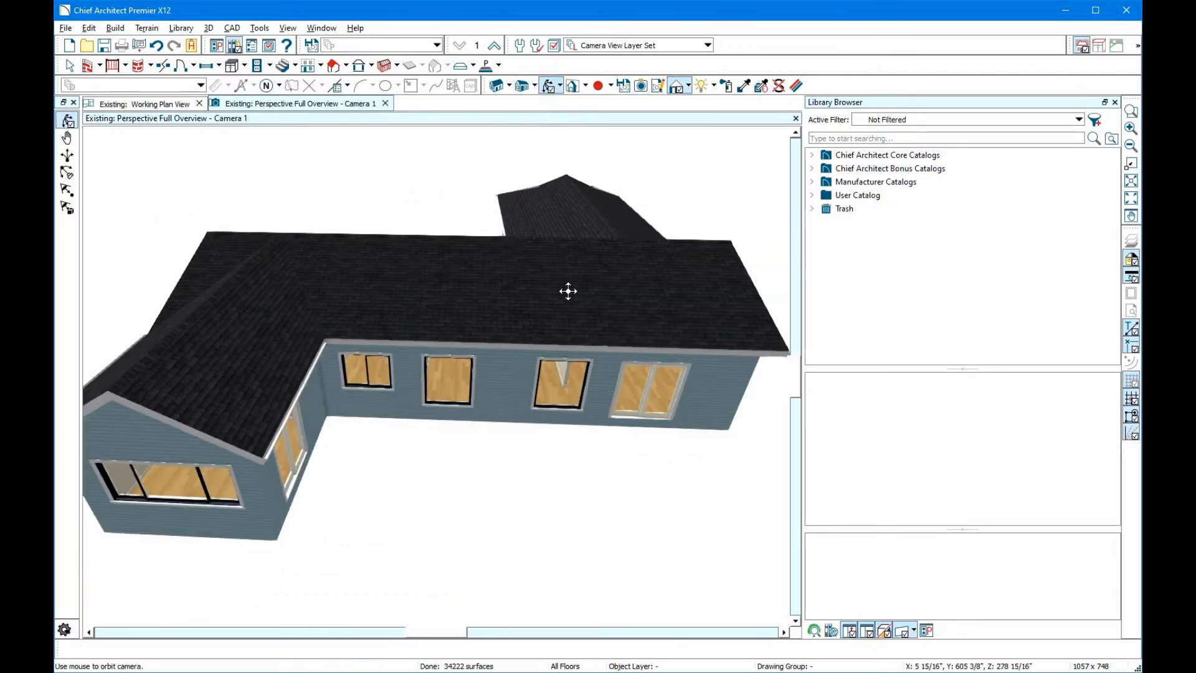
{"action": "scroll", "coordinate": [568, 291], "scroll_direction": "down", "scroll_amount": 1}
{"action": "scroll", "coordinate": [325, 326], "scroll_direction": "up", "scroll_amount": 2}
{"action": "key", "text": "space"}
{"action": "left_click", "coordinate": [323, 316]}
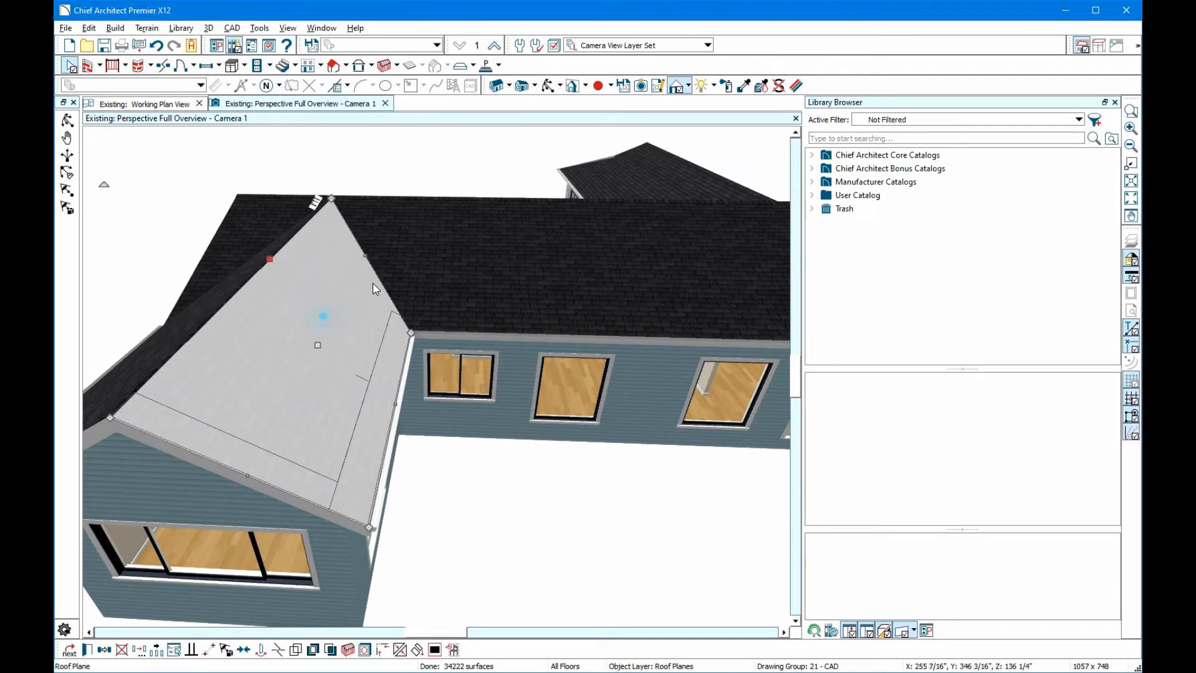
{"action": "left_click", "coordinate": [361, 263]}
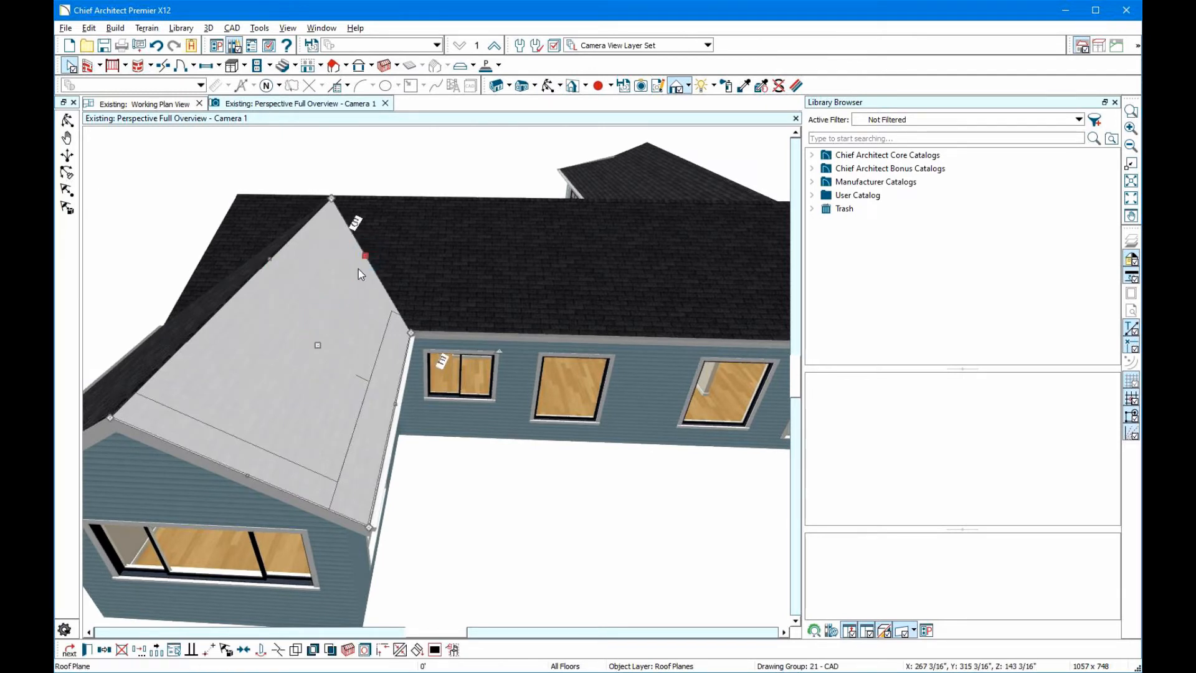
{"action": "key", "text": "Escape"}
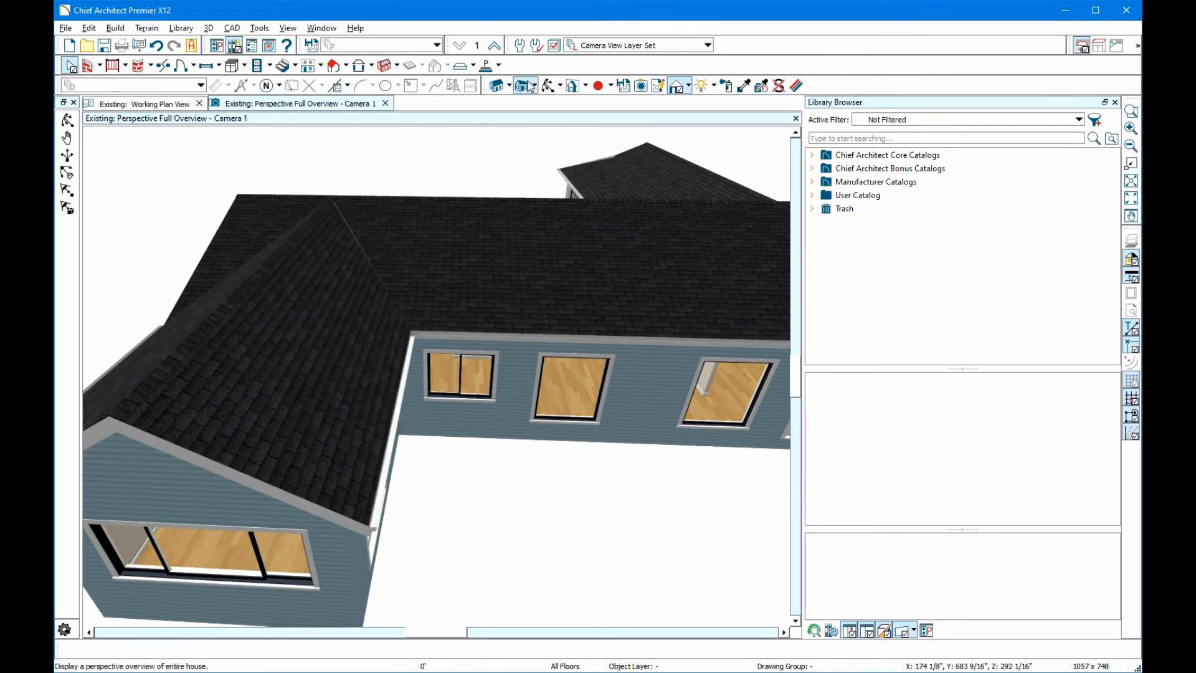
Pull the valley edge of the rear wing's inner roof plane back from the main roof plane
{"action": "left_click", "coordinate": [549, 86]}
{"action": "left_click_drag", "start_coordinate": [412, 259], "coordinate": [298, 281]}
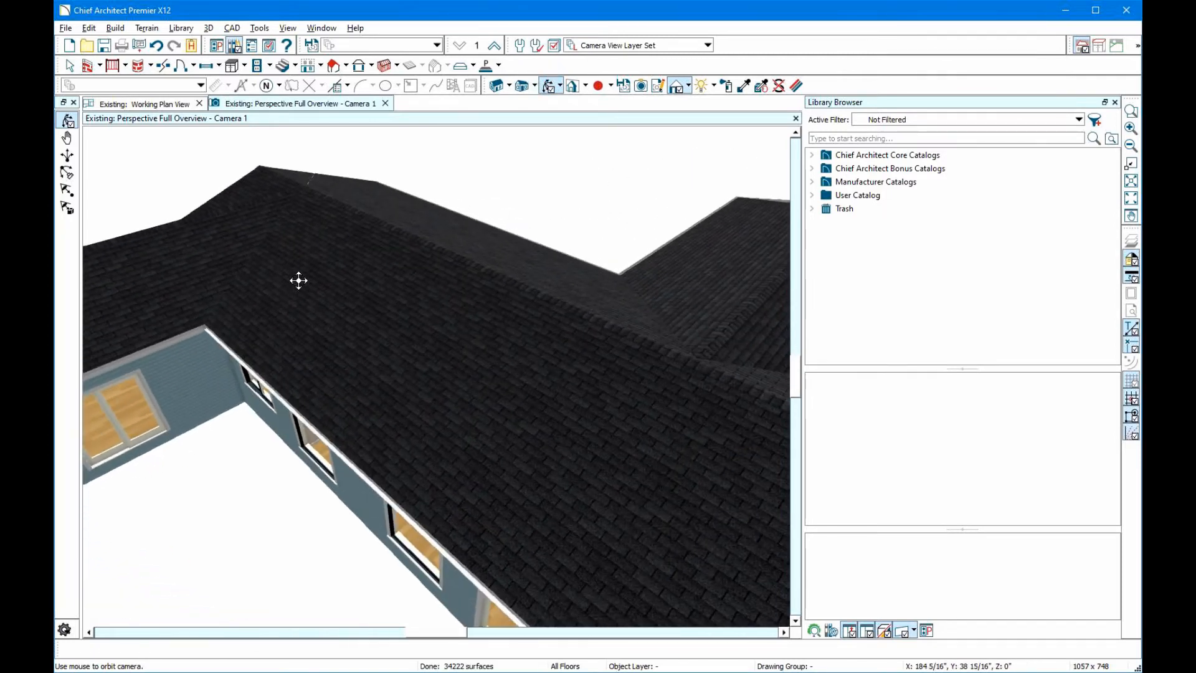
{"action": "scroll", "coordinate": [197, 283], "scroll_direction": "up", "scroll_amount": 3}
{"action": "key", "text": "Escape"}
{"action": "left_click", "coordinate": [200, 275]}
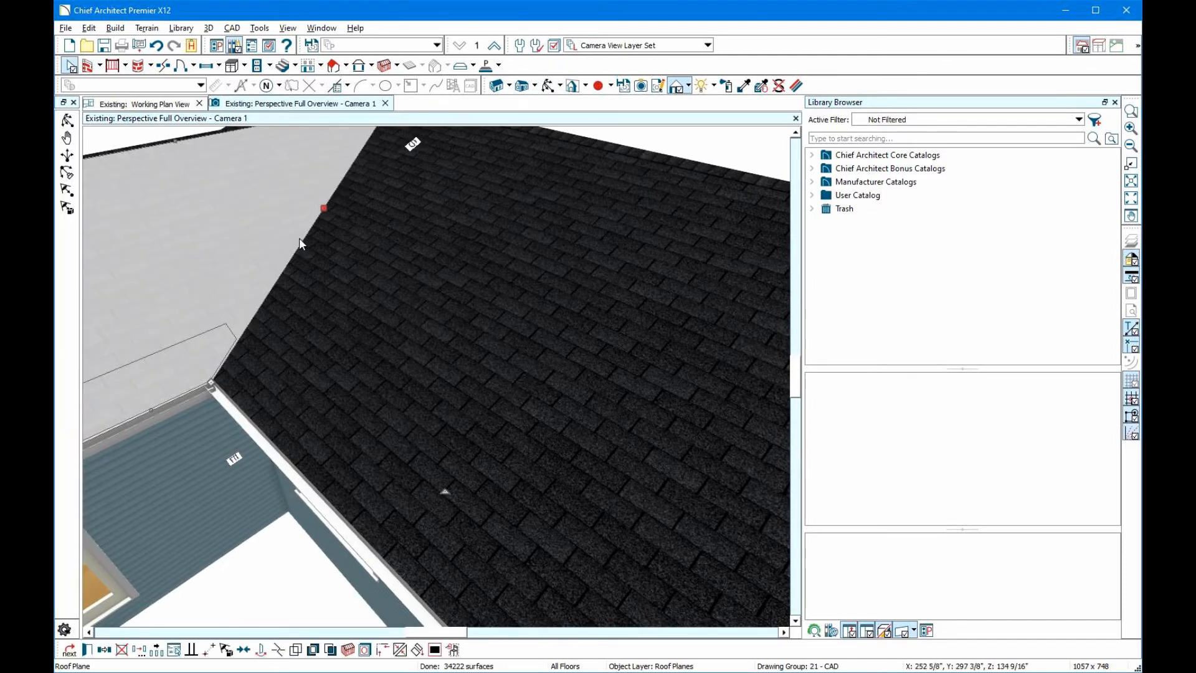
{"action": "left_click_drag", "start_coordinate": [324, 208], "coordinate": [284, 198]}
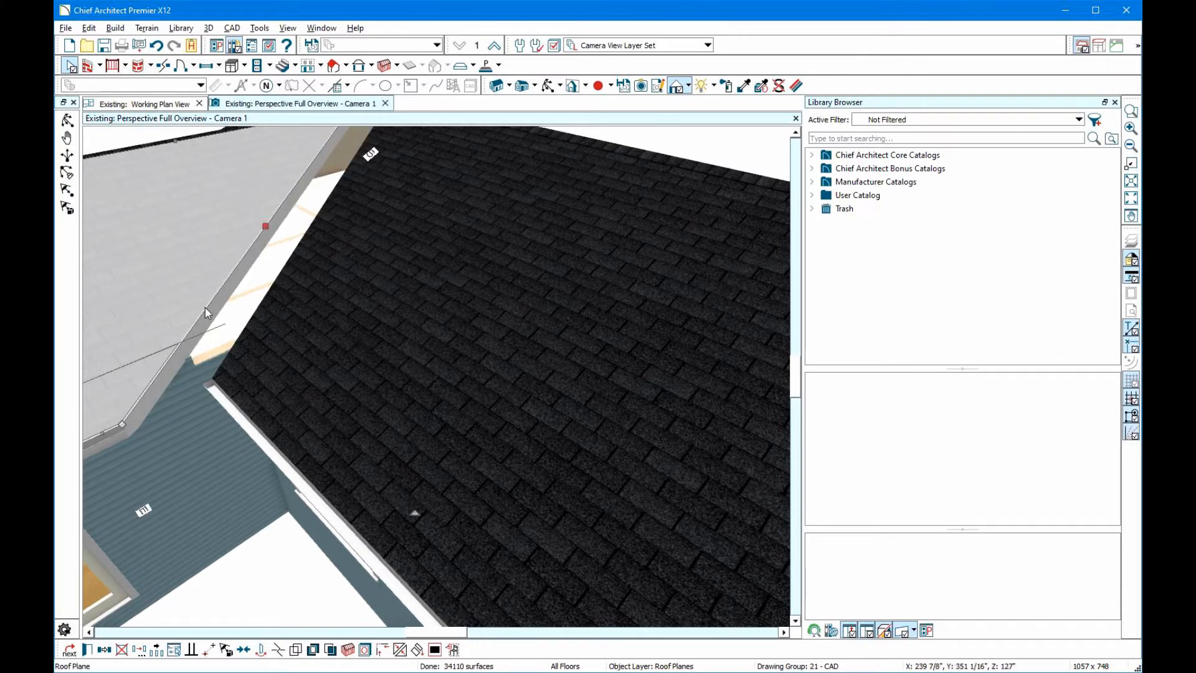
Try to join the rear wing's inner roof plane to the main roof plane, and undo the join
{"action": "left_click", "coordinate": [397, 649]}
{"action": "left_click", "coordinate": [315, 347]}
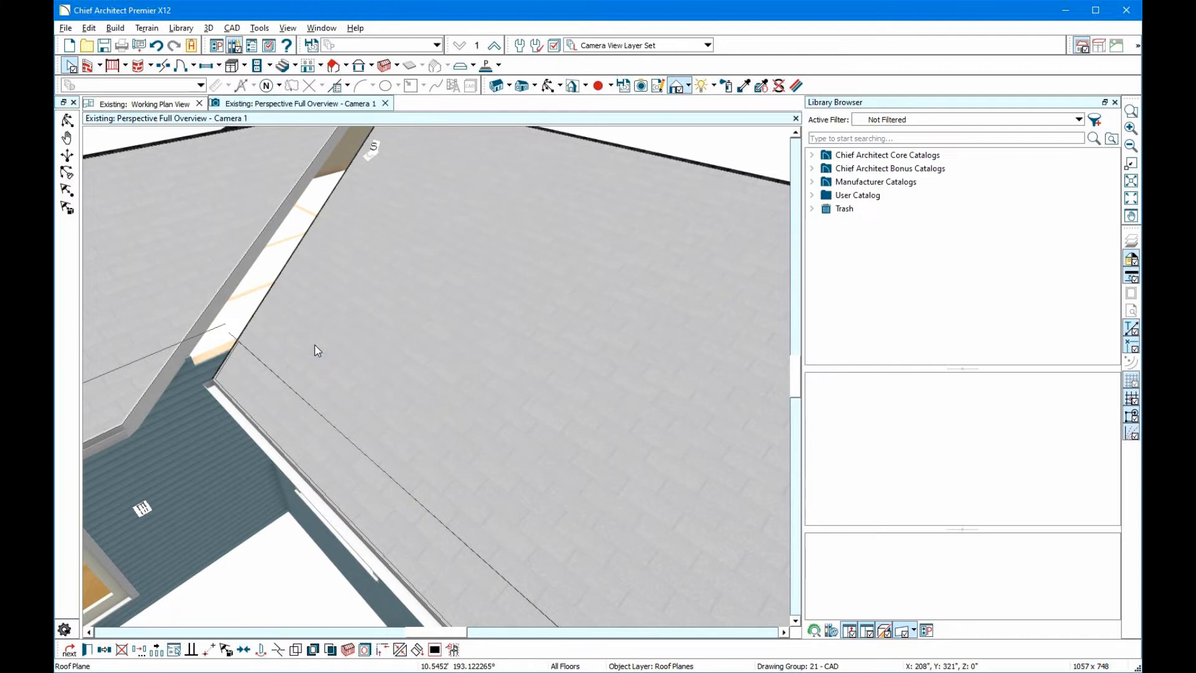
{"action": "scroll", "coordinate": [379, 267], "scroll_direction": "down", "scroll_amount": 10}
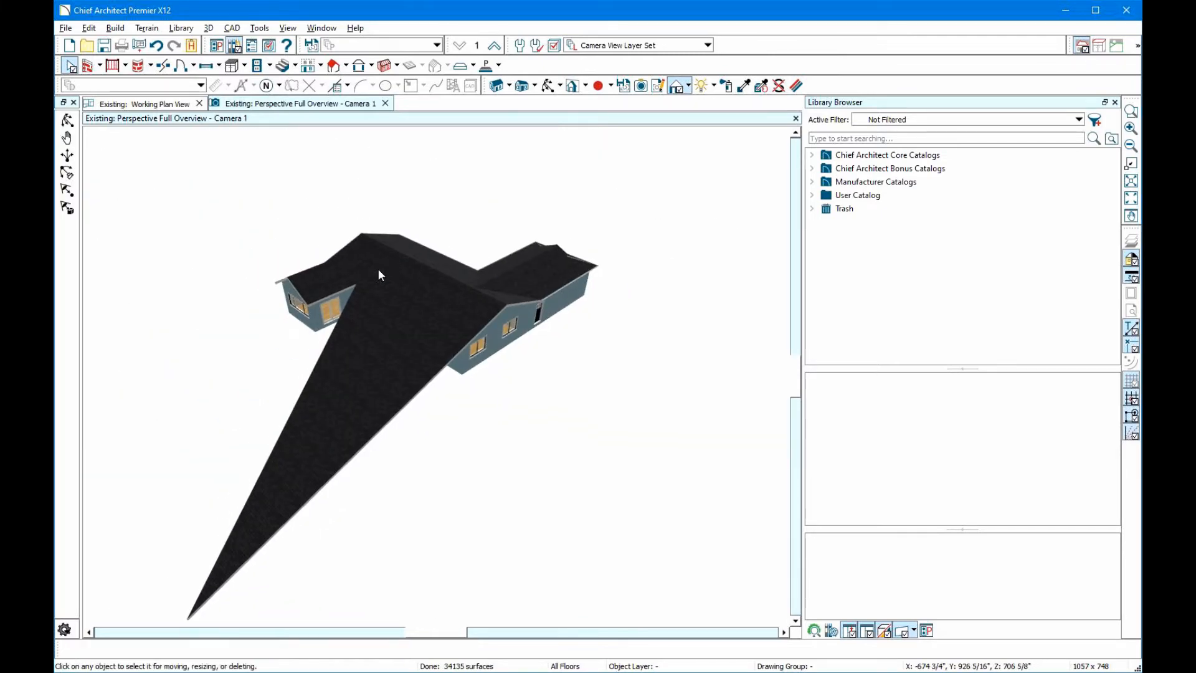
{"action": "left_click", "coordinate": [156, 45]}
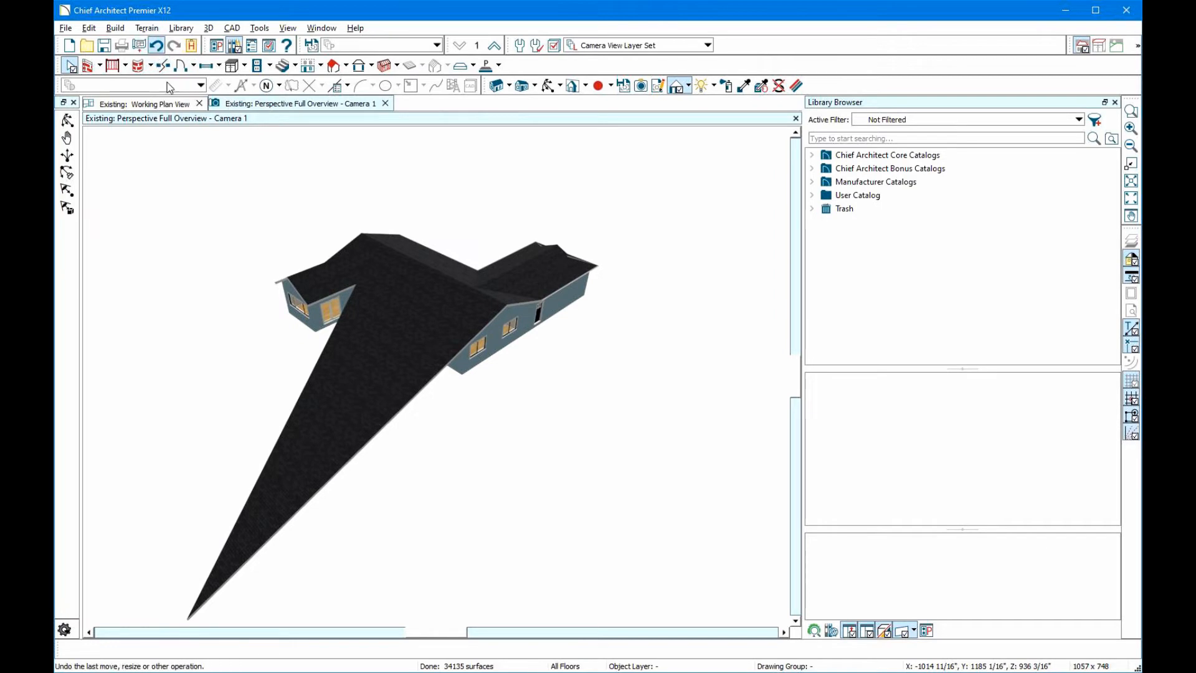
Pull the valley edge of the rear wing's inner roof plane farther back and join it to the main roof plane
{"action": "scroll", "coordinate": [376, 263], "scroll_direction": "up", "scroll_amount": 5}
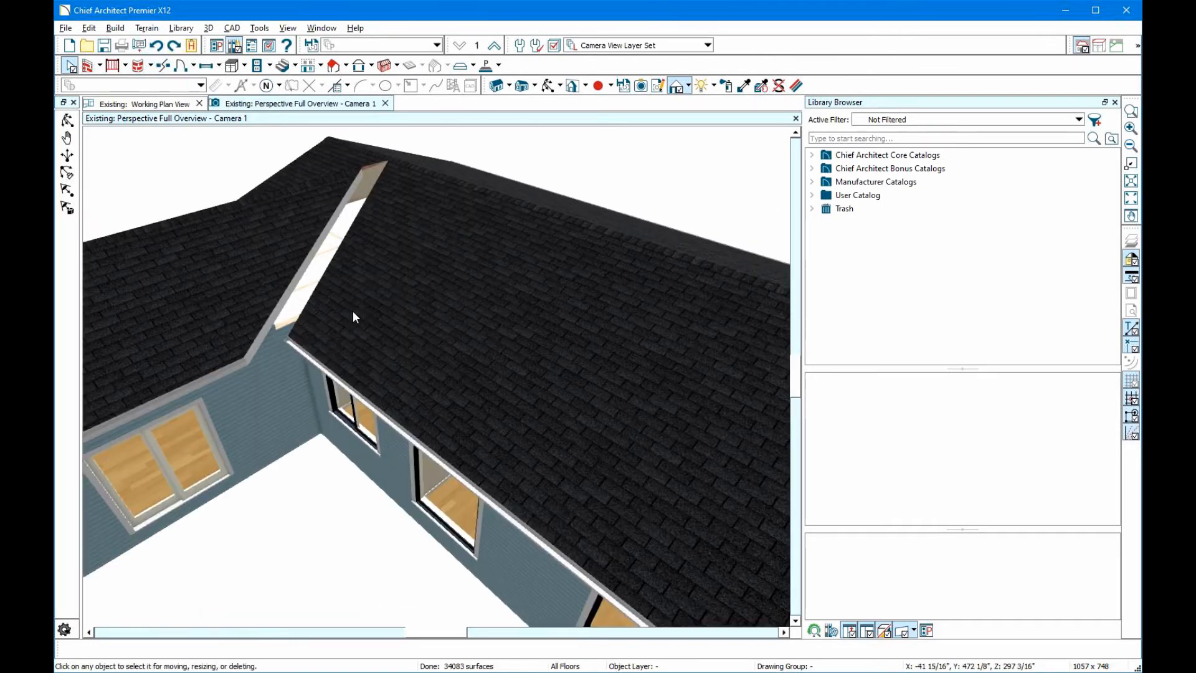
{"action": "left_click", "coordinate": [351, 316]}
{"action": "left_click_drag", "start_coordinate": [348, 234], "coordinate": [393, 257]}
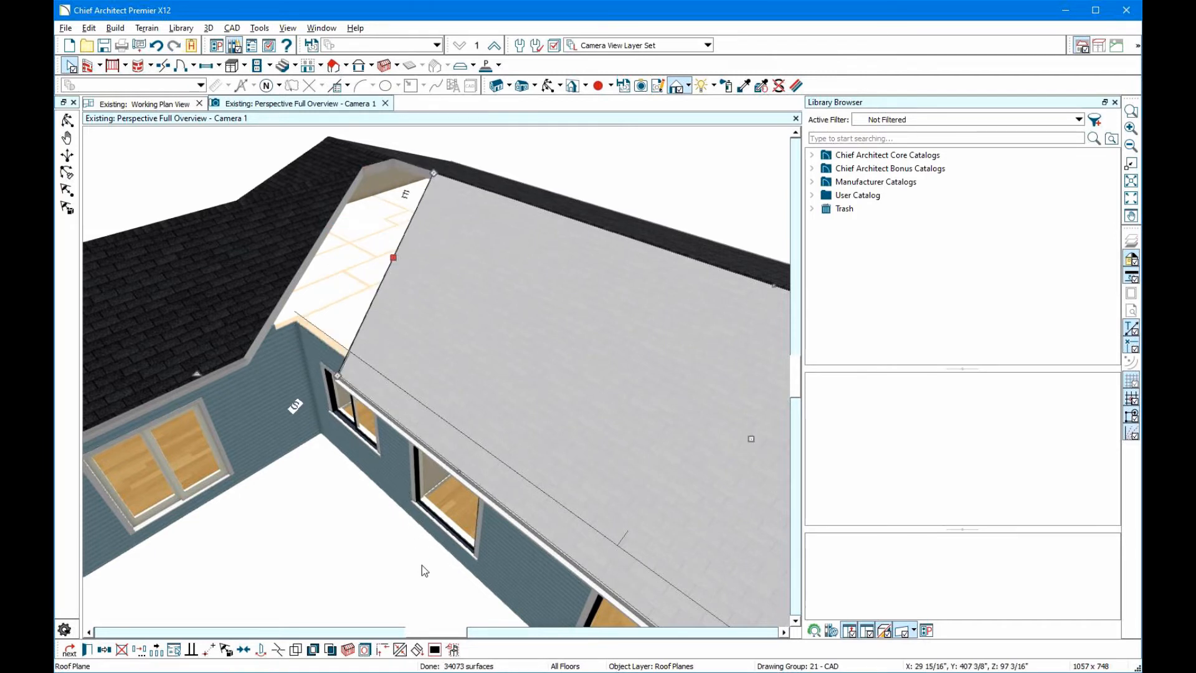
{"action": "left_click", "coordinate": [400, 650]}
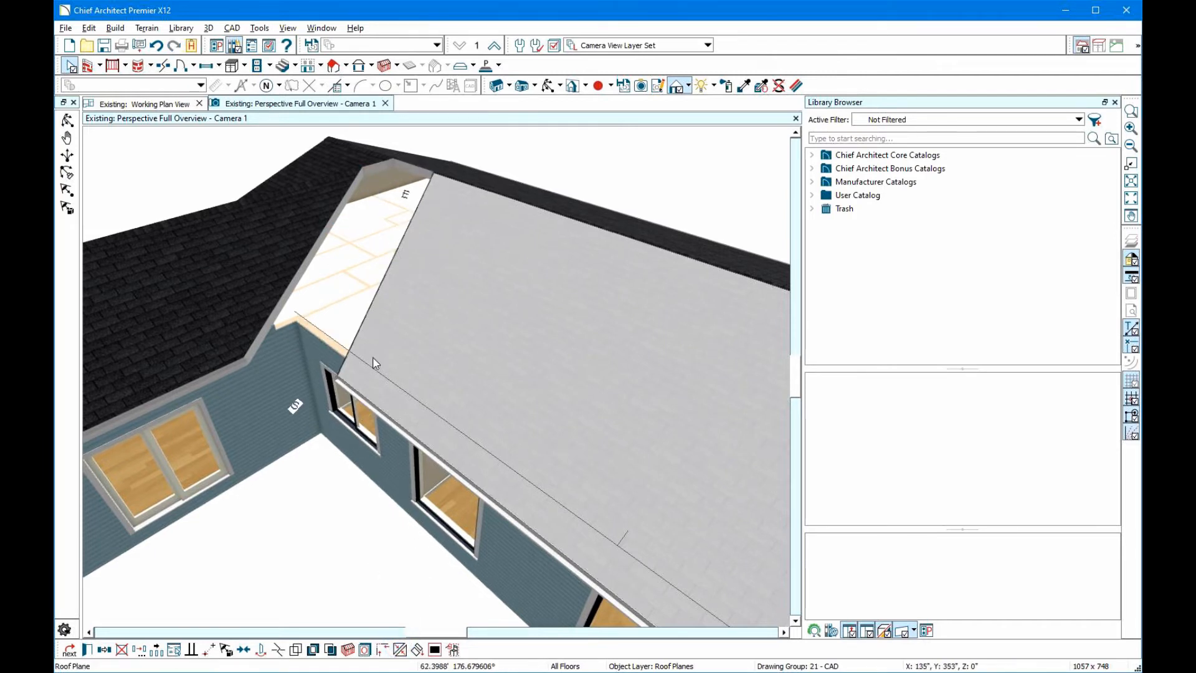
{"action": "left_click", "coordinate": [375, 305]}
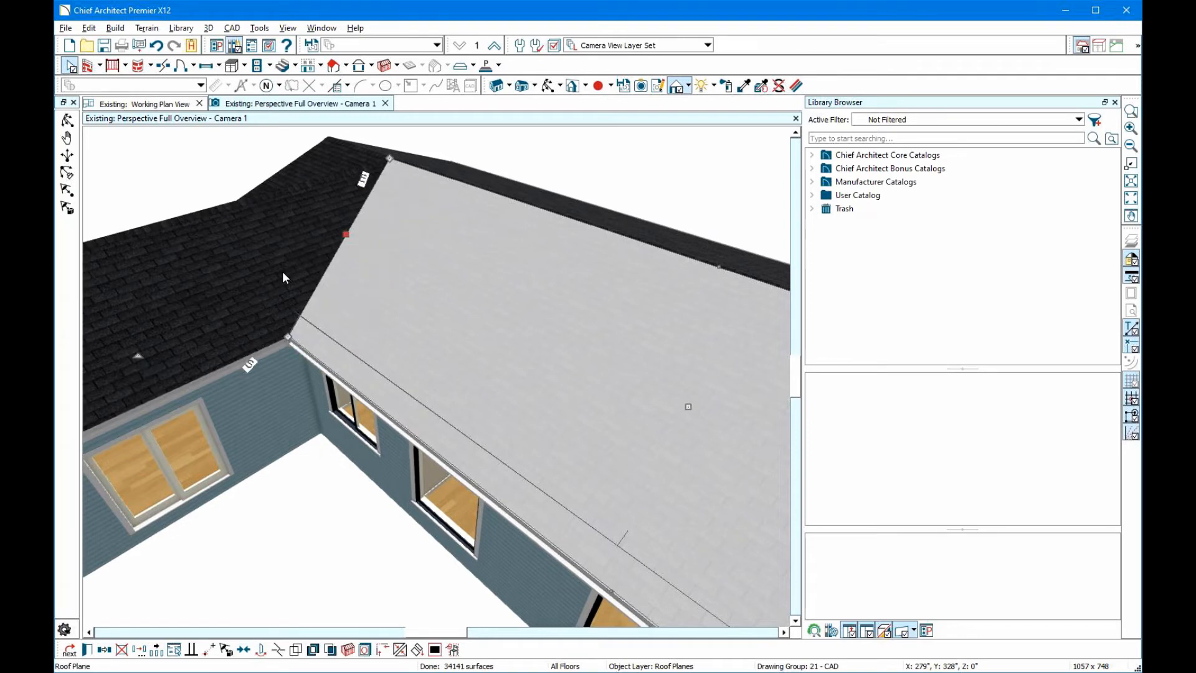
{"action": "scroll", "coordinate": [295, 249], "scroll_direction": "up", "scroll_amount": 5}
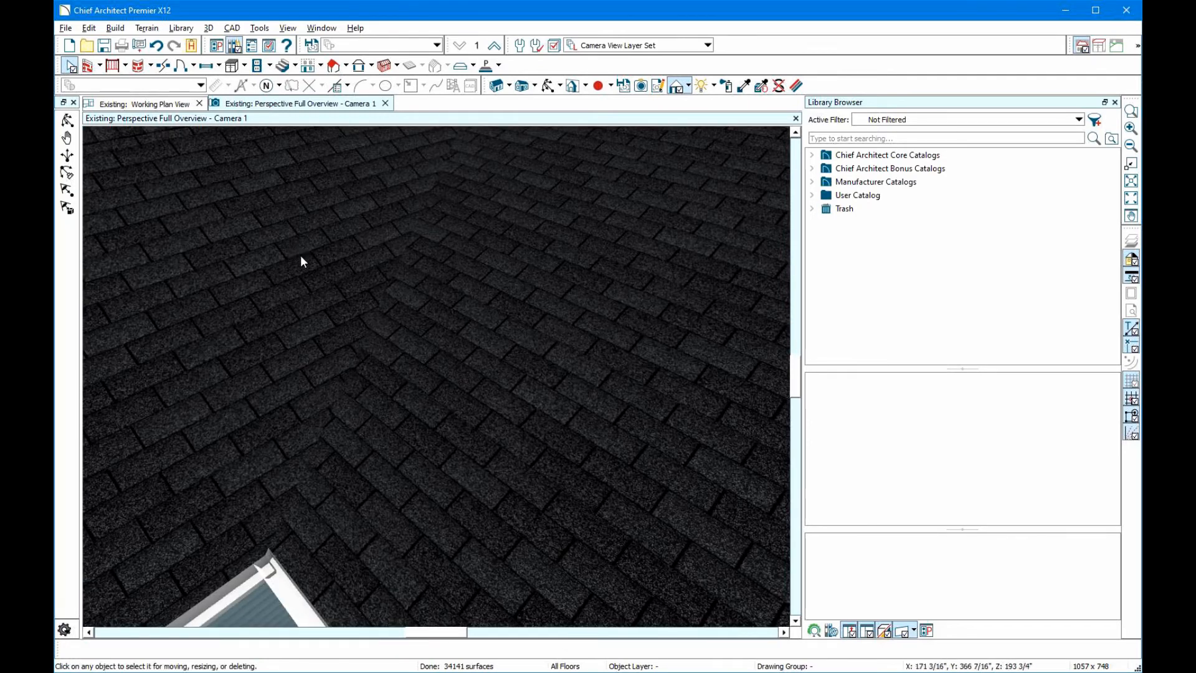
{"action": "scroll", "coordinate": [300, 256], "scroll_direction": "down", "scroll_amount": 5}
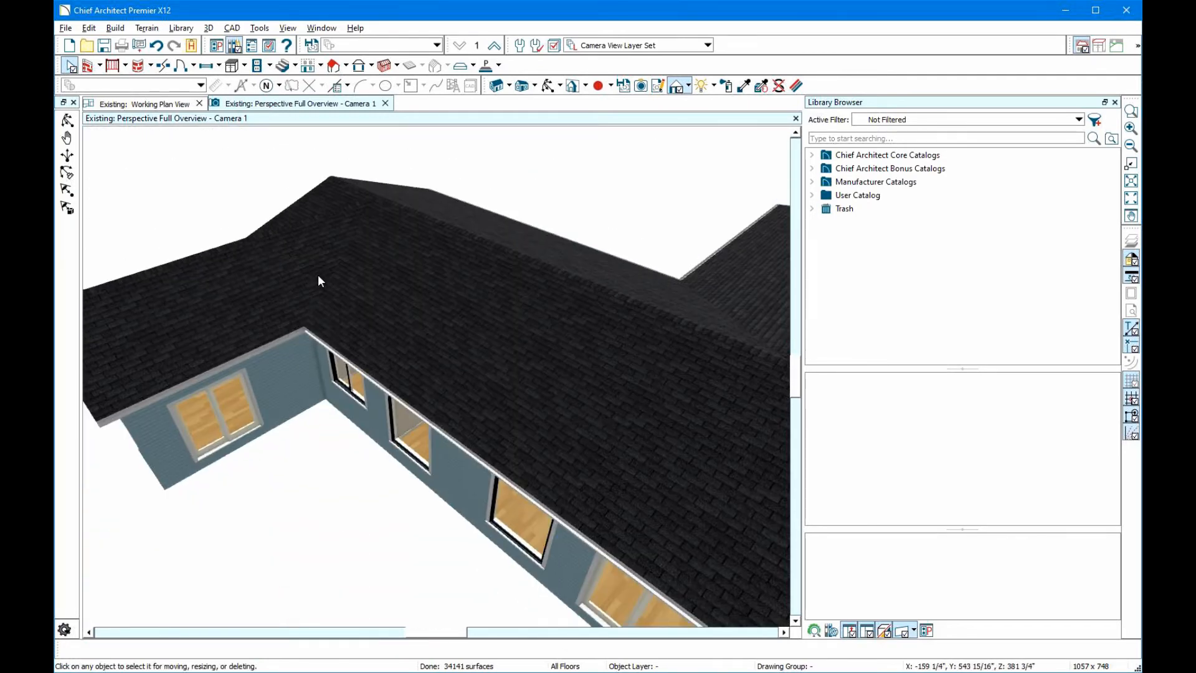
{"action": "scroll", "coordinate": [318, 276], "scroll_direction": "down", "scroll_amount": 4}
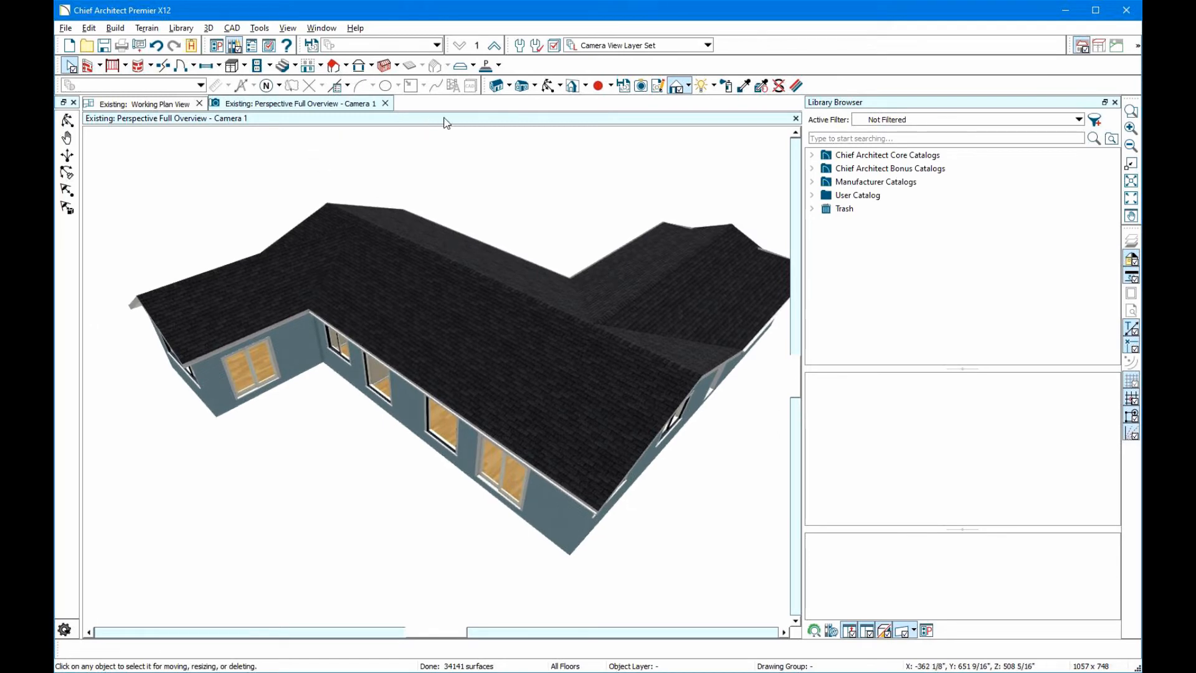
Pull the hip edge of the garage wing's end roof plane back from the rear roof plane at the rear corner
{"action": "left_click", "coordinate": [550, 85]}
{"action": "left_click_drag", "start_coordinate": [536, 253], "coordinate": [321, 224]}
{"action": "scroll", "coordinate": [503, 440], "scroll_direction": "up", "scroll_amount": 3}
{"action": "key", "text": "space"}
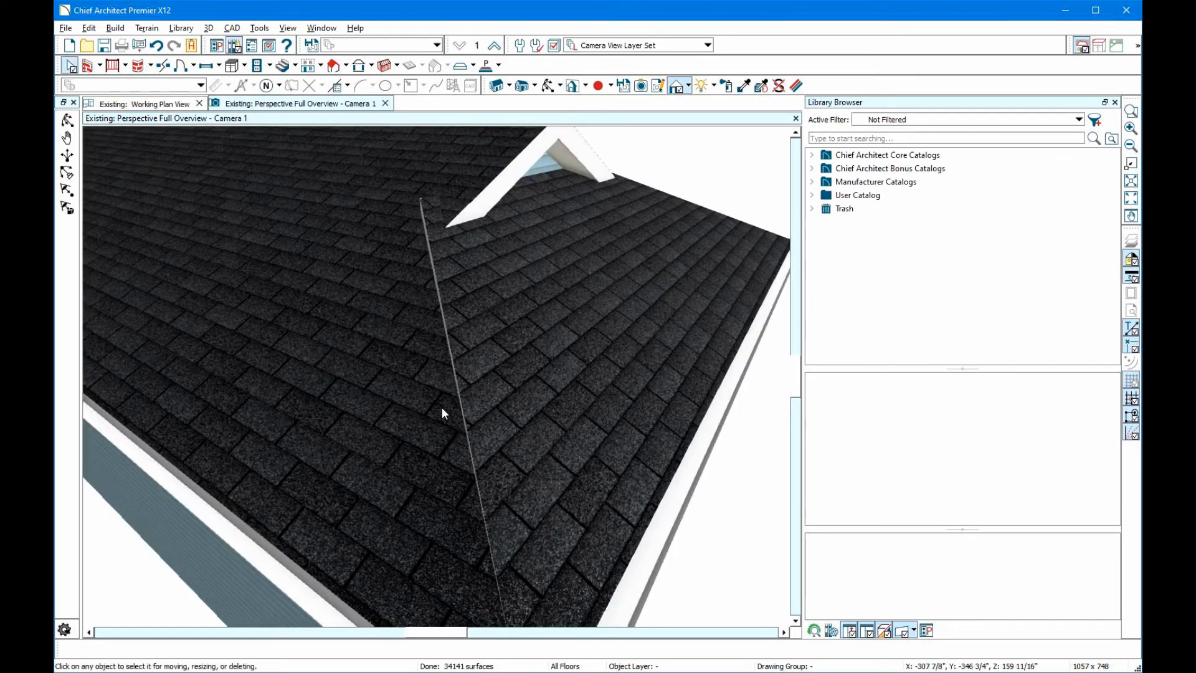
{"action": "left_click", "coordinate": [436, 405]}
{"action": "left_click", "coordinate": [466, 397]}
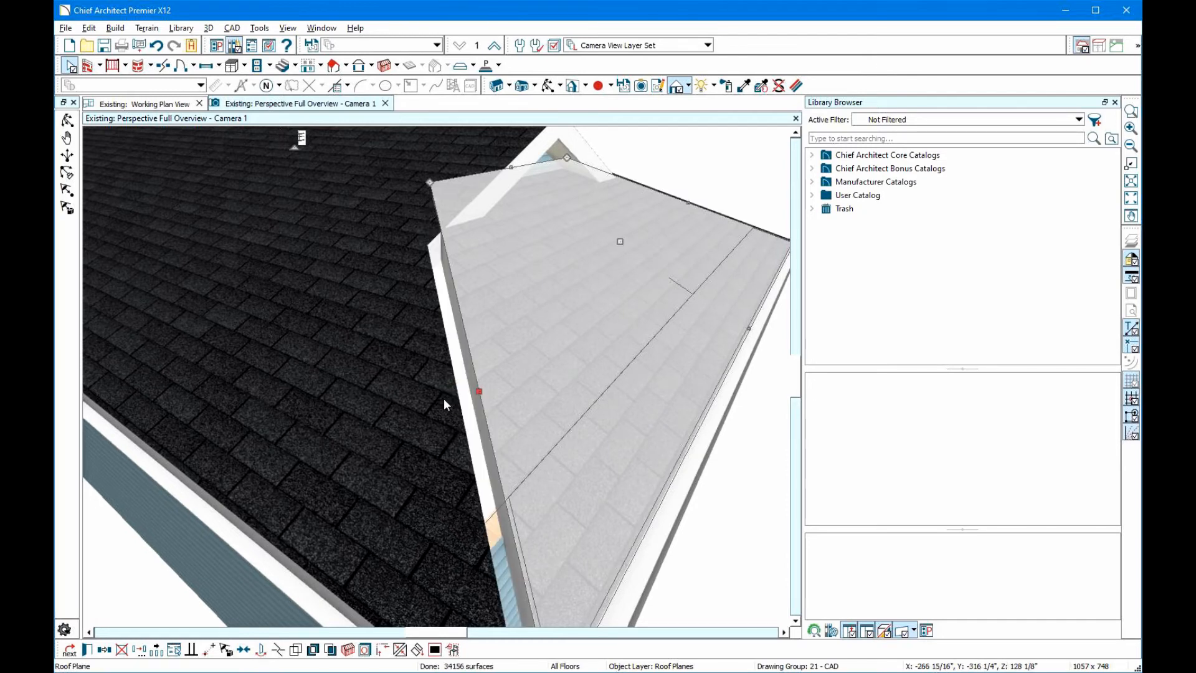
{"action": "left_click", "coordinate": [445, 399]}
{"action": "left_click", "coordinate": [450, 399]}
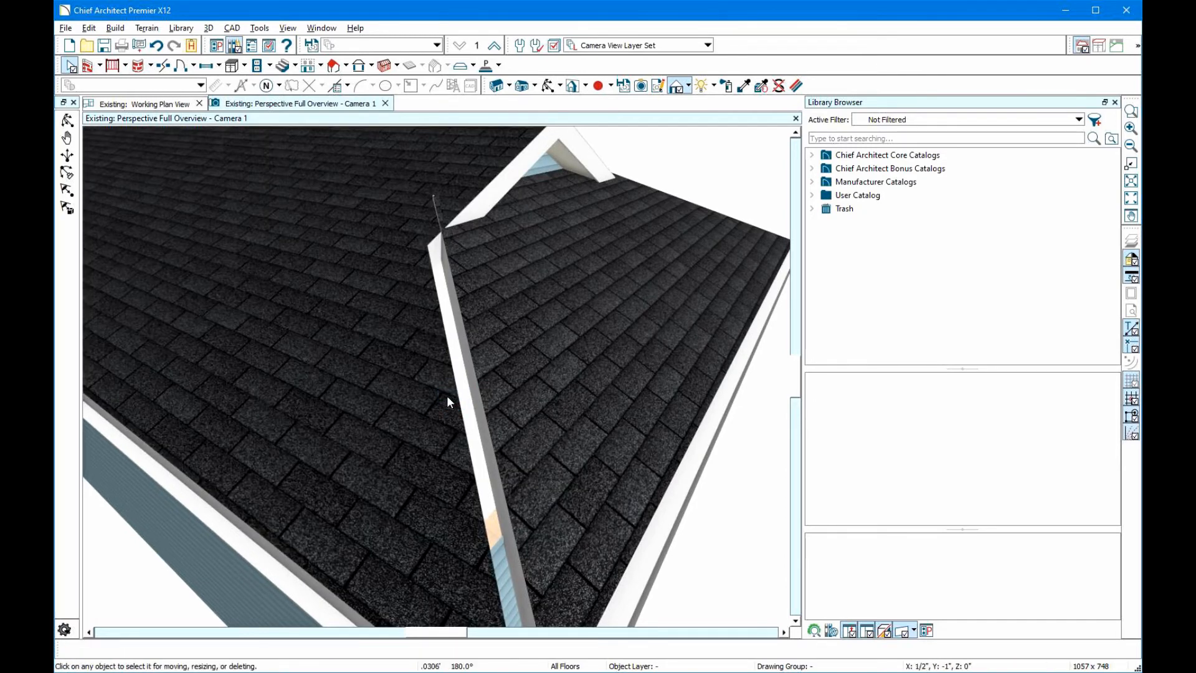
Pull back the rear roof plane's hip edge and join it to the garage wing's end roof plane
{"action": "left_click", "coordinate": [451, 399]}
{"action": "left_click", "coordinate": [455, 397]}
{"action": "left_click", "coordinate": [438, 398]}
{"action": "left_click_drag", "start_coordinate": [458, 397], "coordinate": [432, 397]}
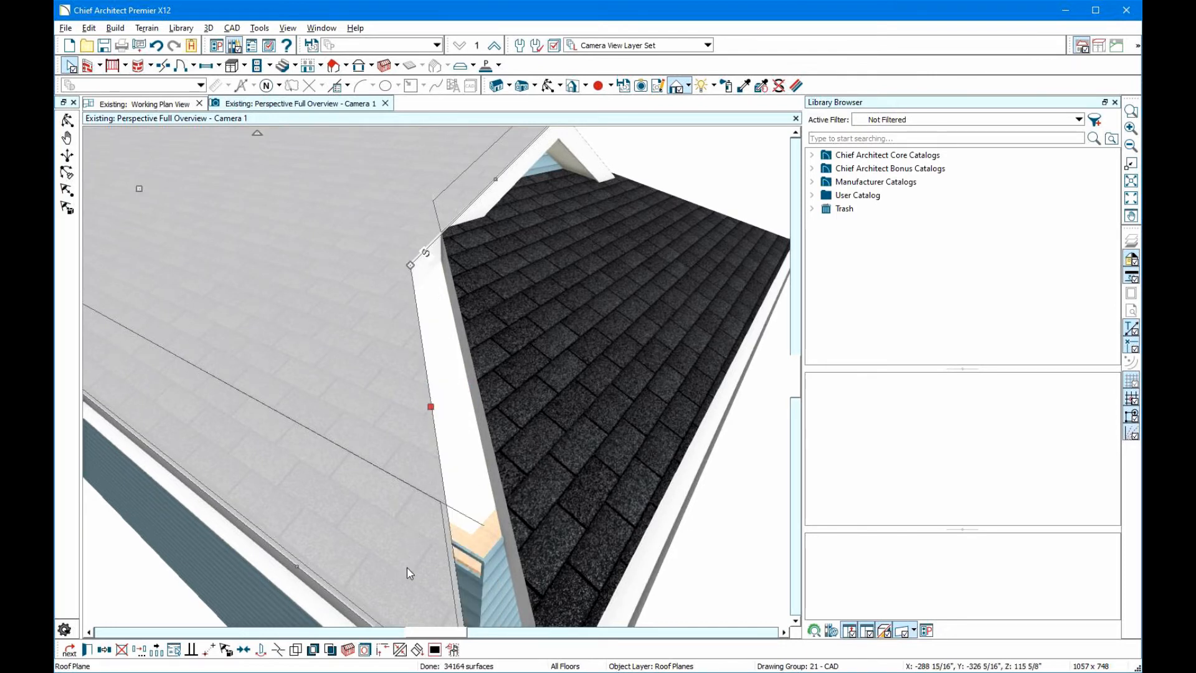
{"action": "left_click", "coordinate": [491, 445]}
{"action": "left_click_drag", "start_coordinate": [488, 441], "coordinate": [488, 440]}
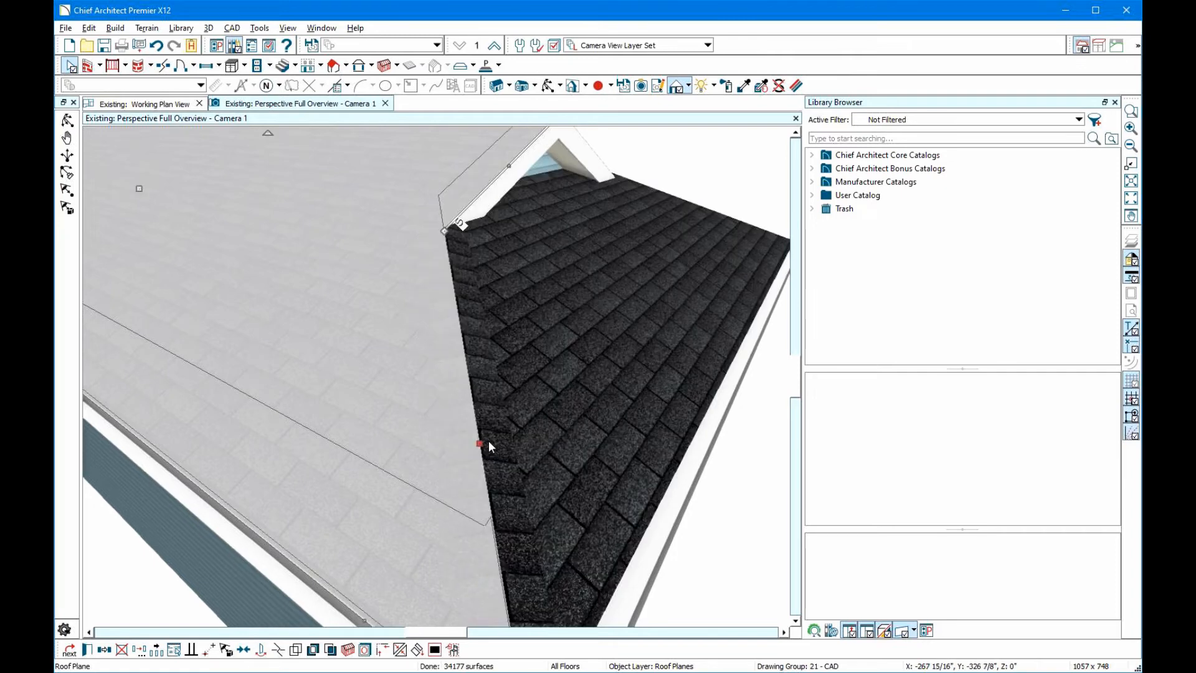
{"action": "key", "text": "Escape"}
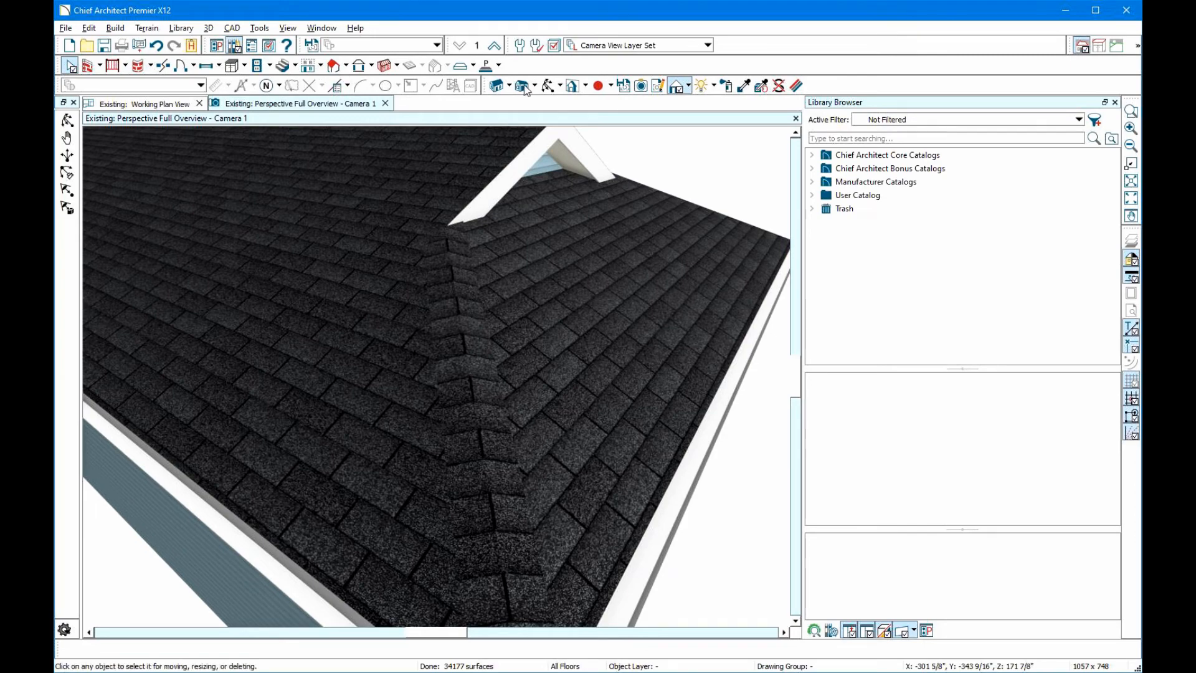
Pull back the end roof plane's hip edge at the garage's front corner and join it to the roof plane above the garage door
{"action": "left_click", "coordinate": [548, 86]}
{"action": "left_click_drag", "start_coordinate": [607, 231], "coordinate": [446, 235]}
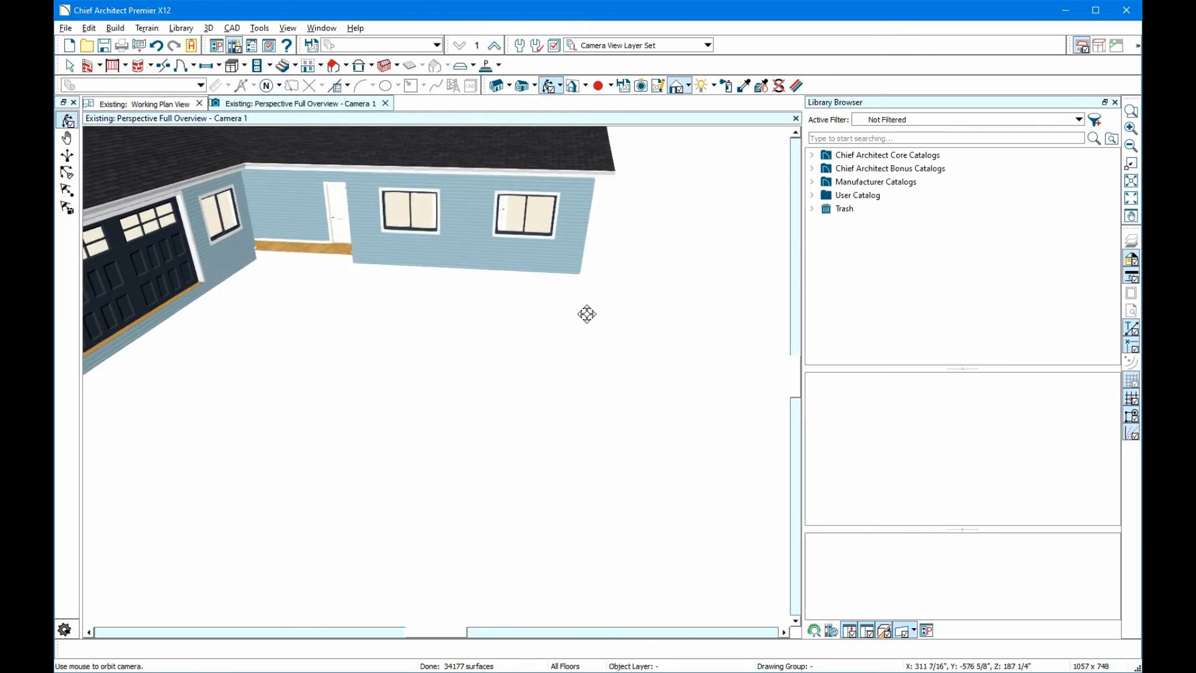
{"action": "scroll", "coordinate": [616, 338], "scroll_direction": "down", "scroll_amount": 2}
{"action": "scroll", "coordinate": [324, 259], "scroll_direction": "up", "scroll_amount": 4}
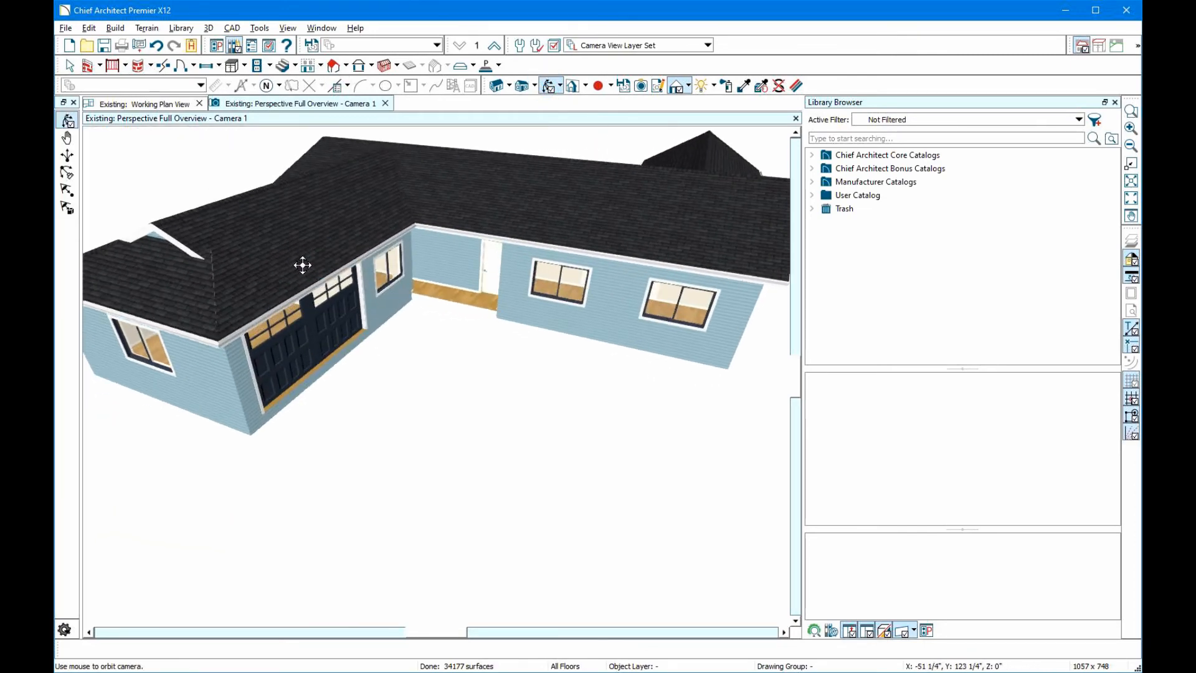
{"action": "scroll", "coordinate": [190, 290], "scroll_direction": "up", "scroll_amount": 3}
{"action": "key", "text": "space"}
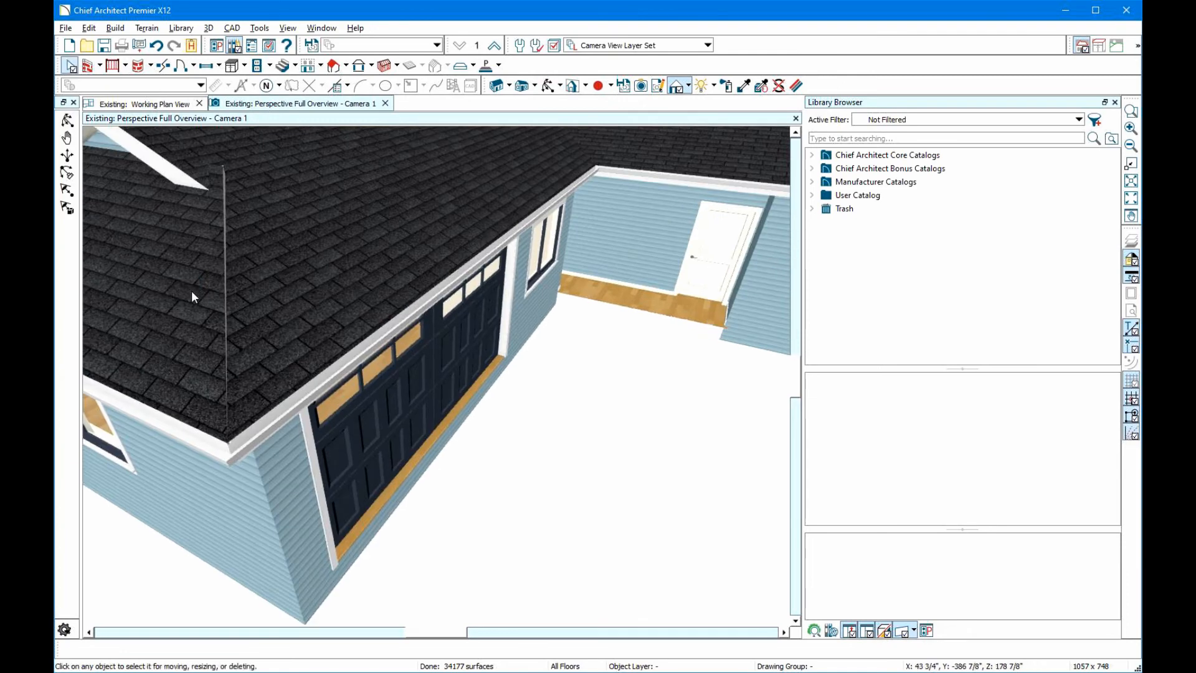
{"action": "left_click", "coordinate": [192, 290]}
{"action": "left_click_drag", "start_coordinate": [221, 261], "coordinate": [195, 264]}
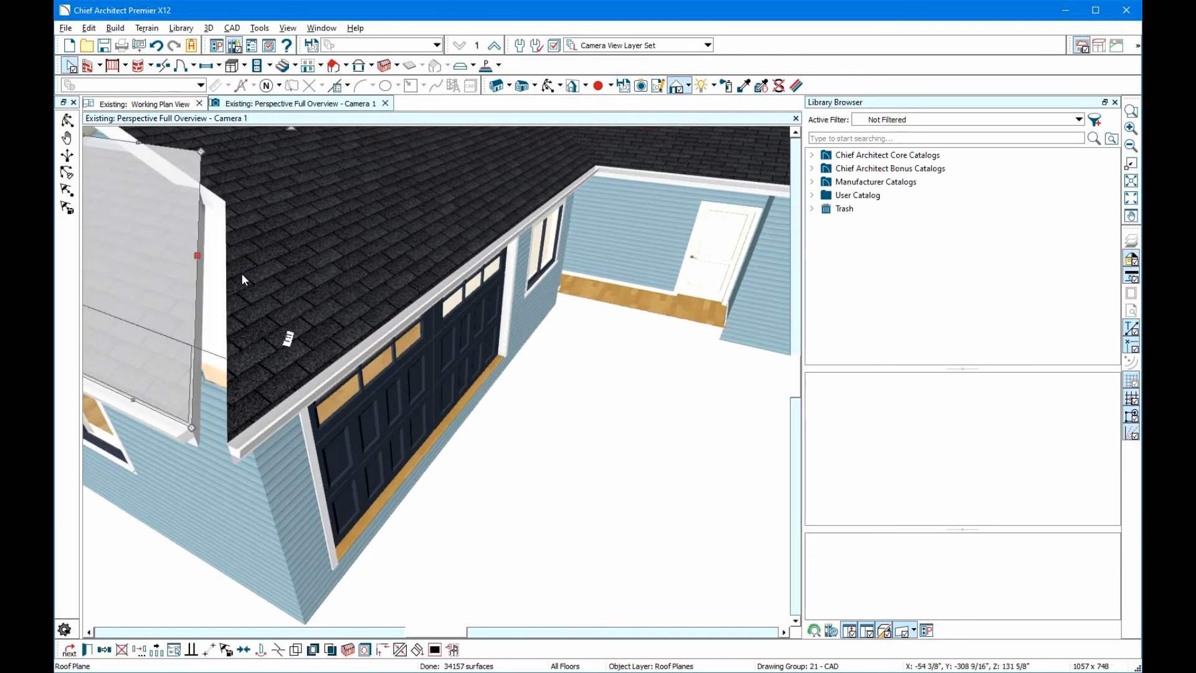
{"action": "left_click", "coordinate": [284, 334]}
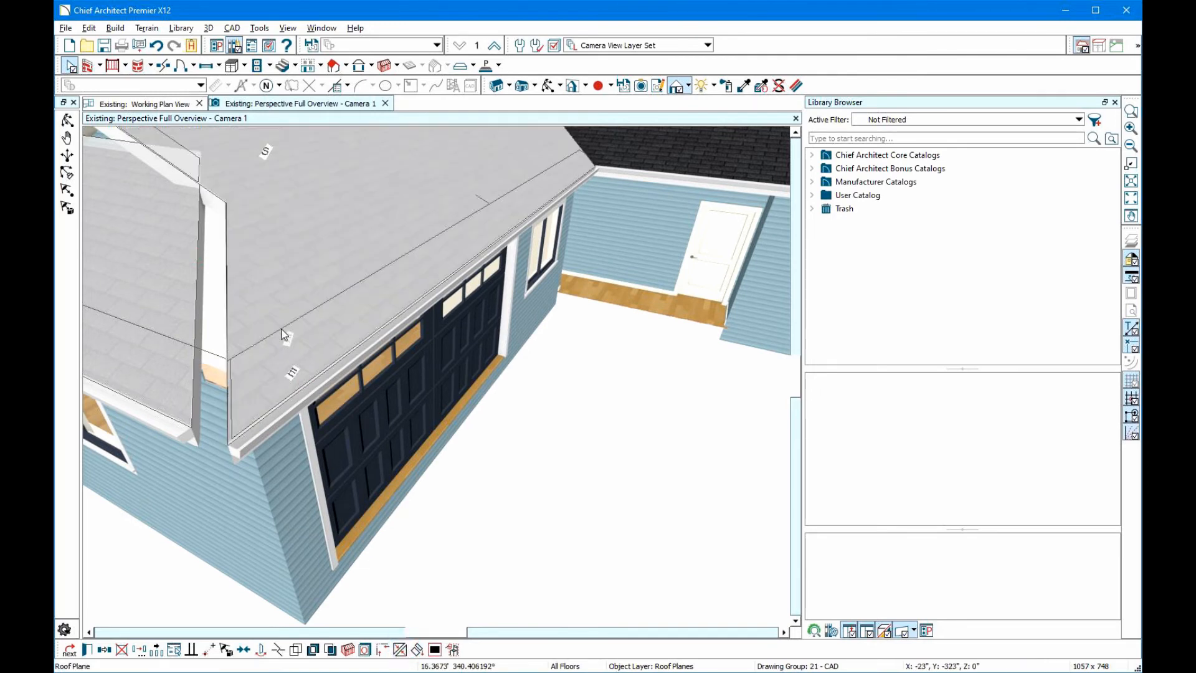
{"action": "left_click", "coordinate": [229, 299]}
{"action": "key", "text": "Escape"}
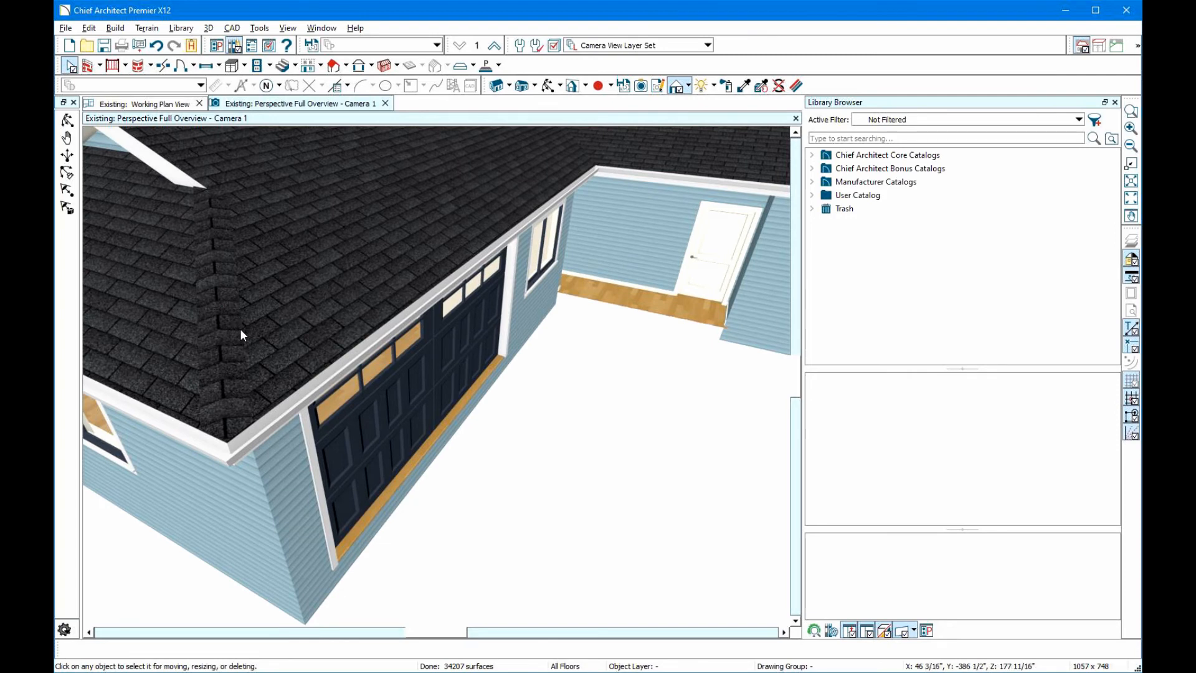
Set the room type of the recessed entry area in front of the door to Porch
{"action": "scroll", "coordinate": [242, 333], "scroll_direction": "down", "scroll_amount": 3}
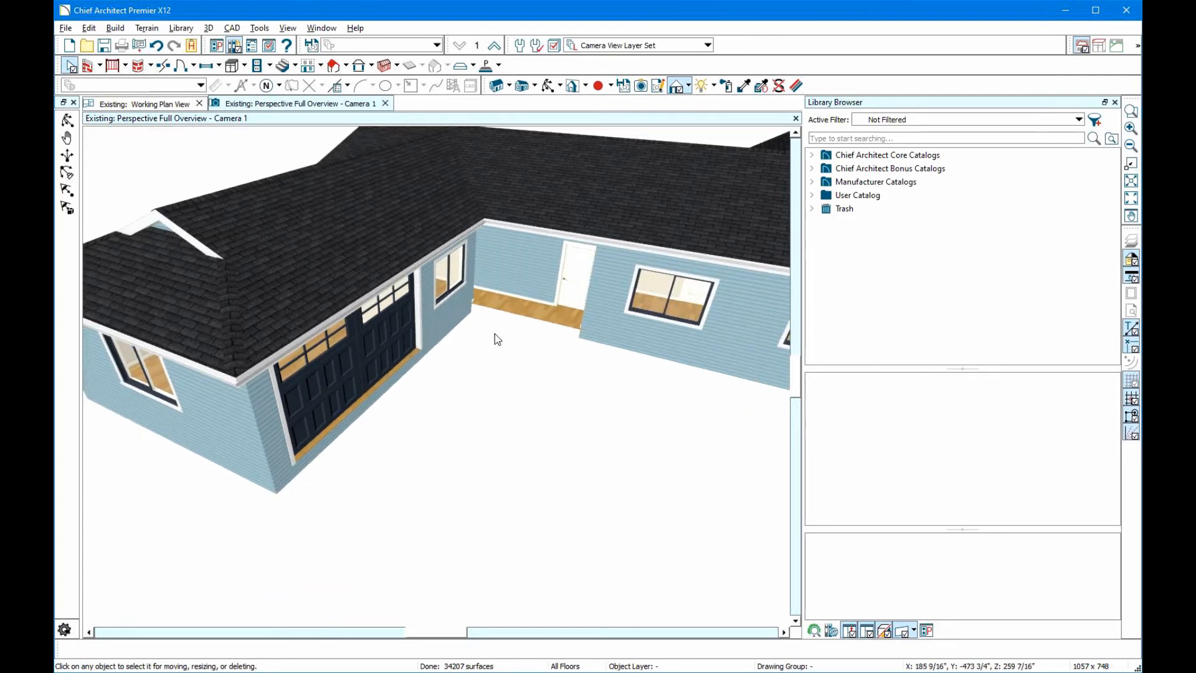
{"action": "scroll", "coordinate": [495, 334], "scroll_direction": "up", "scroll_amount": 3}
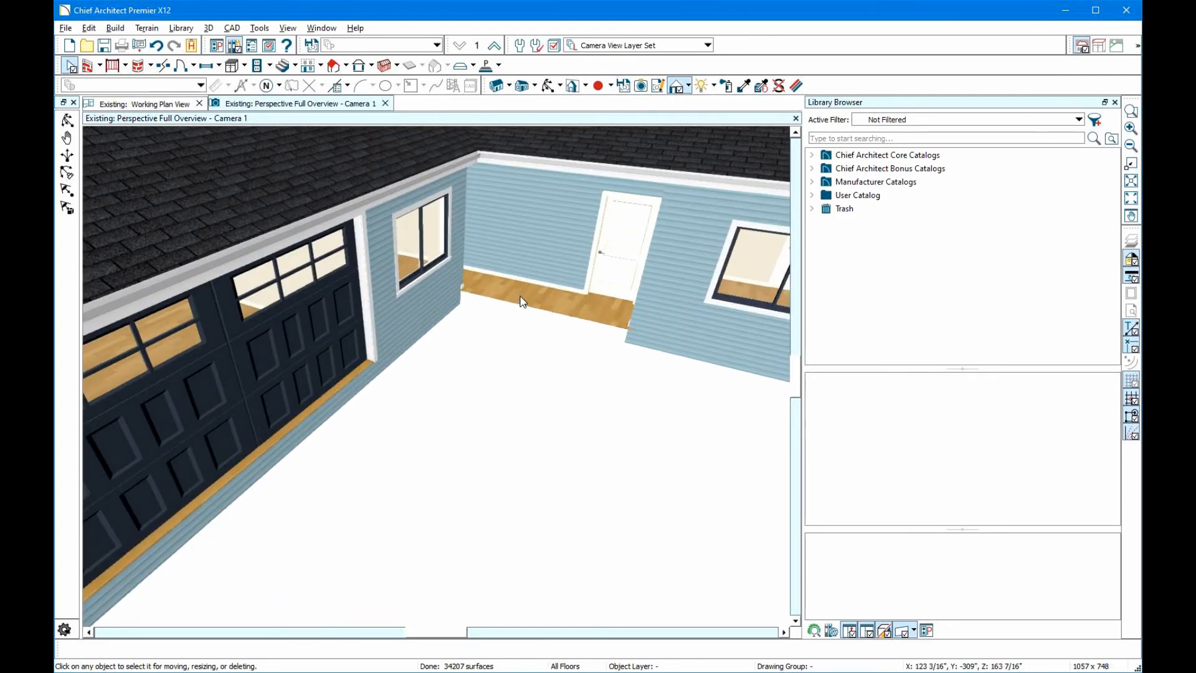
{"action": "left_click", "coordinate": [521, 299]}
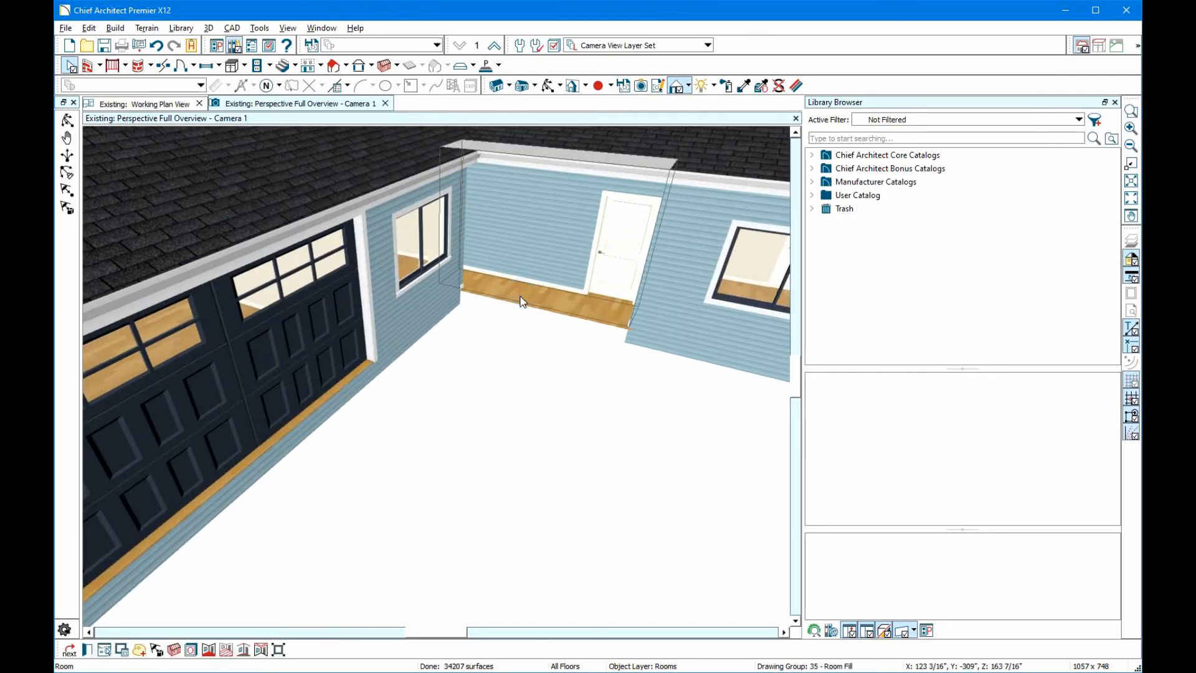
{"action": "double_click", "coordinate": [521, 298]}
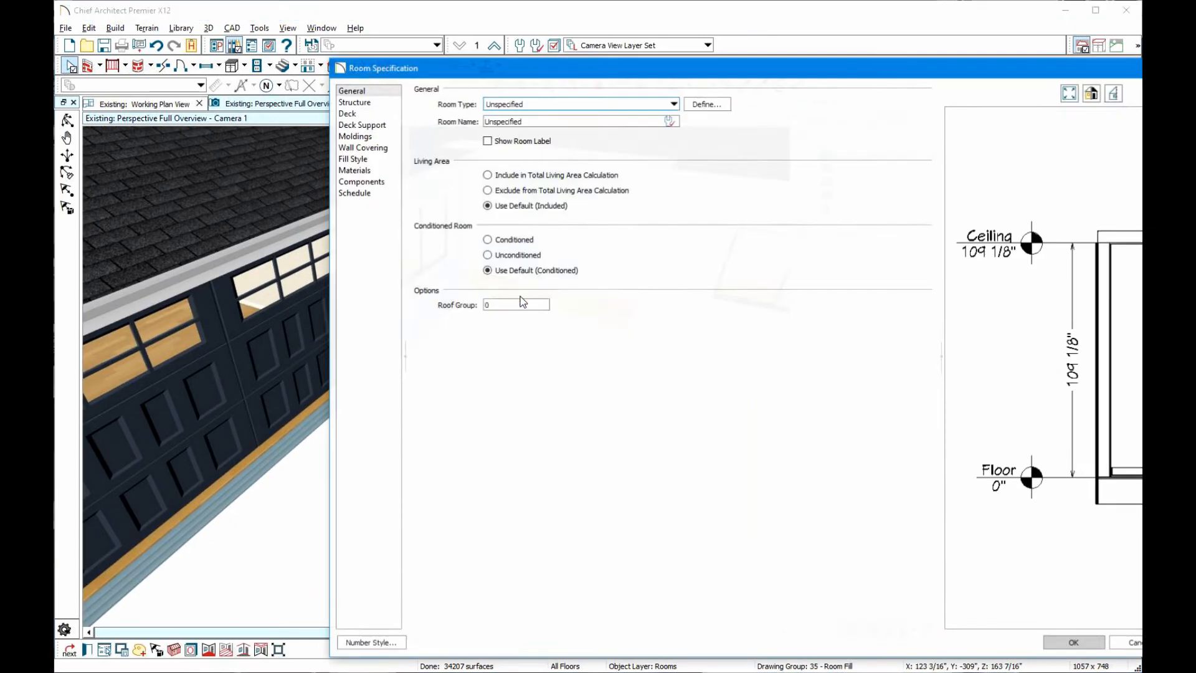
{"action": "left_click", "coordinate": [675, 103]}
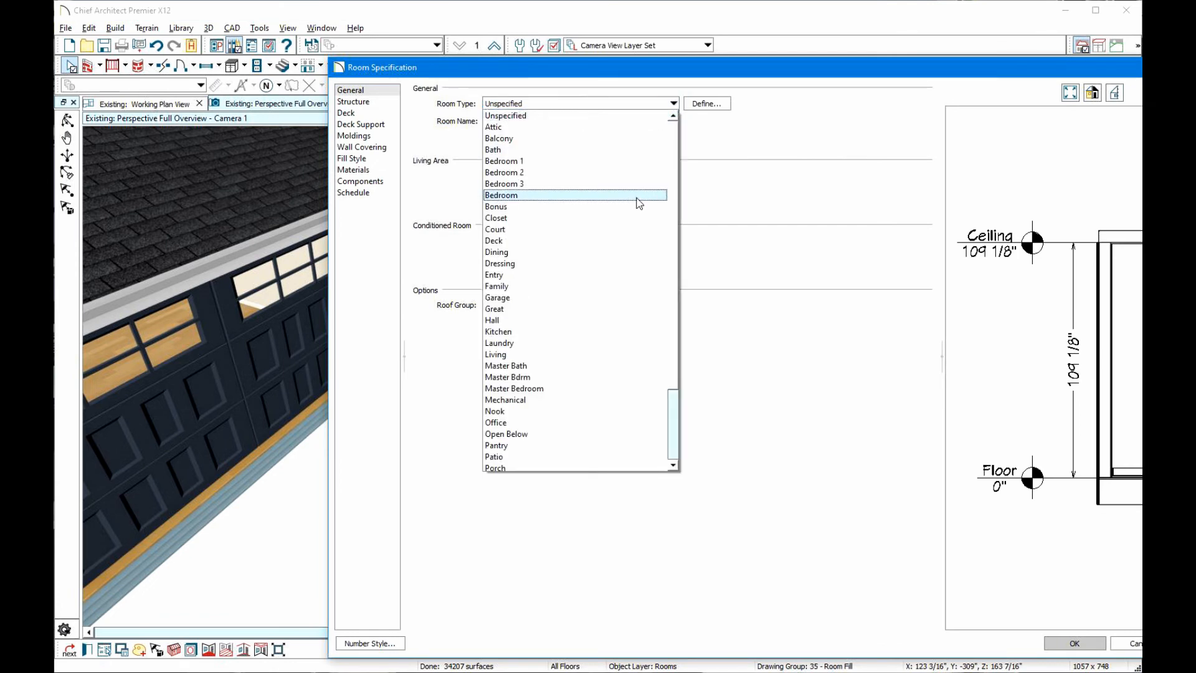
{"action": "scroll", "coordinate": [636, 201], "scroll_direction": "down", "scroll_amount": 2}
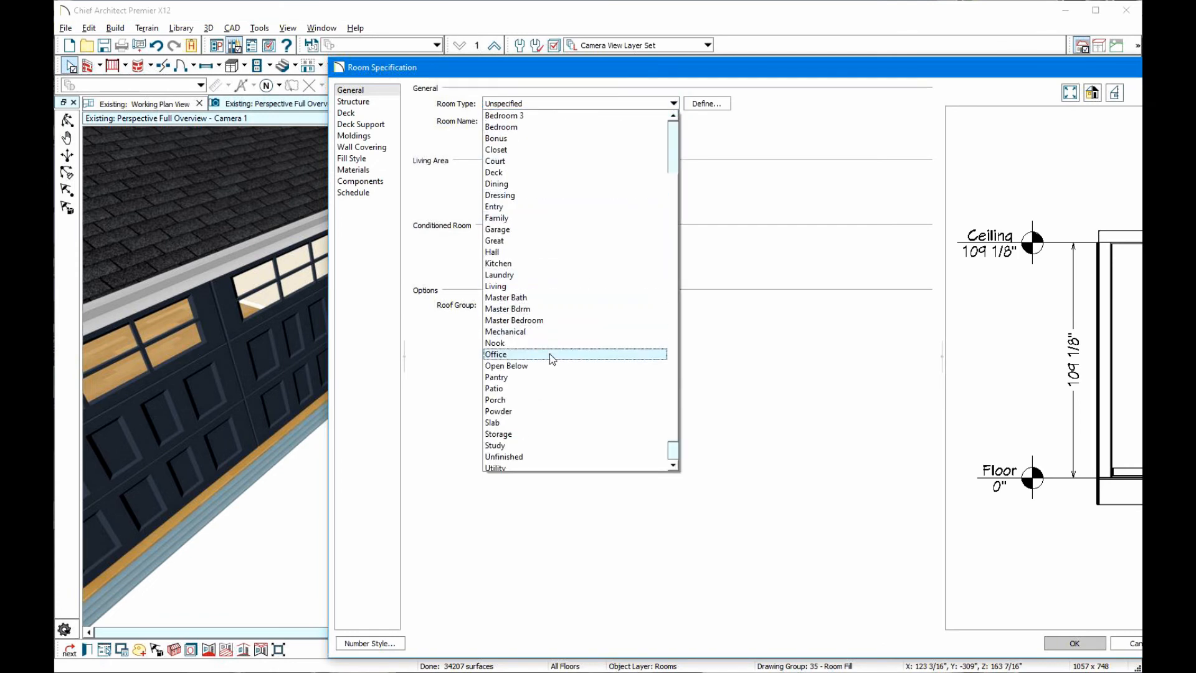
{"action": "left_click", "coordinate": [521, 400]}
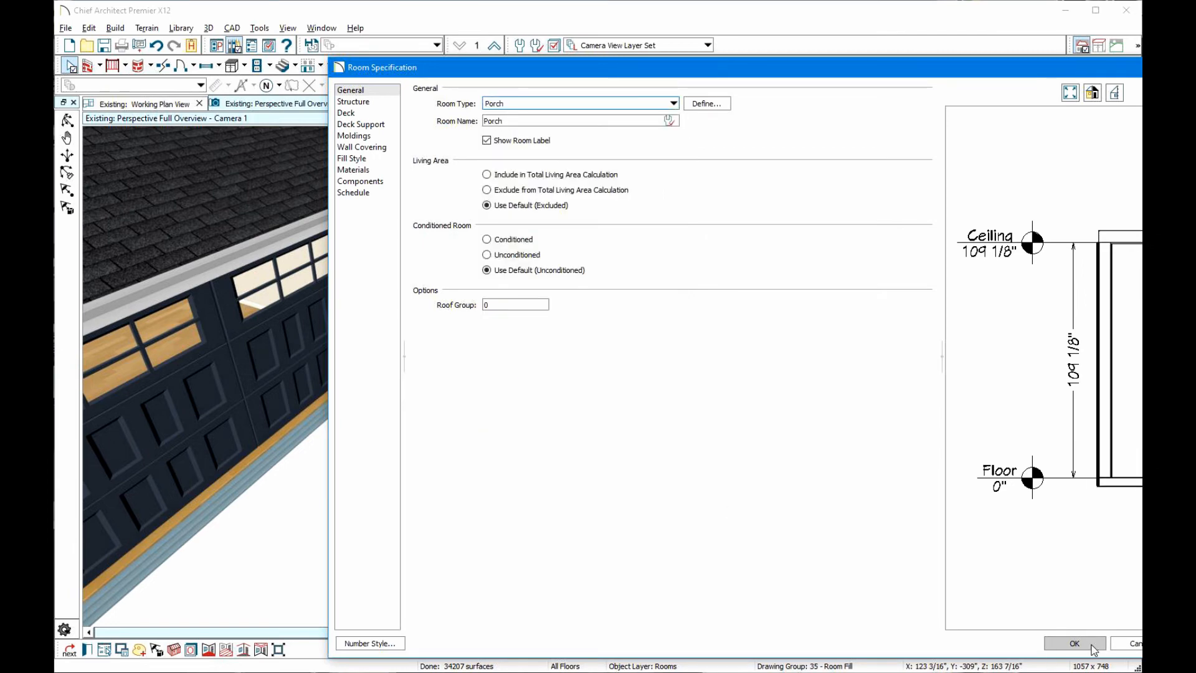
{"action": "left_click", "coordinate": [1092, 646]}
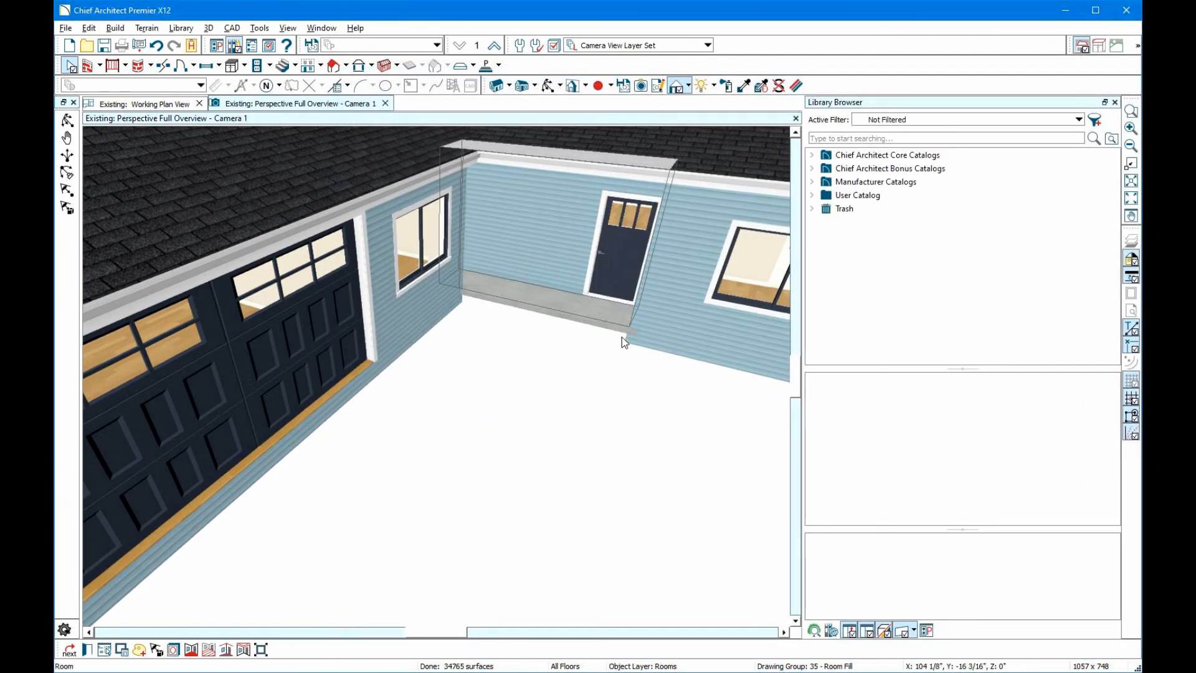
Set the room type of the room behind the garage door to Garage
{"action": "scroll", "coordinate": [126, 364], "scroll_direction": "up", "scroll_amount": 3}
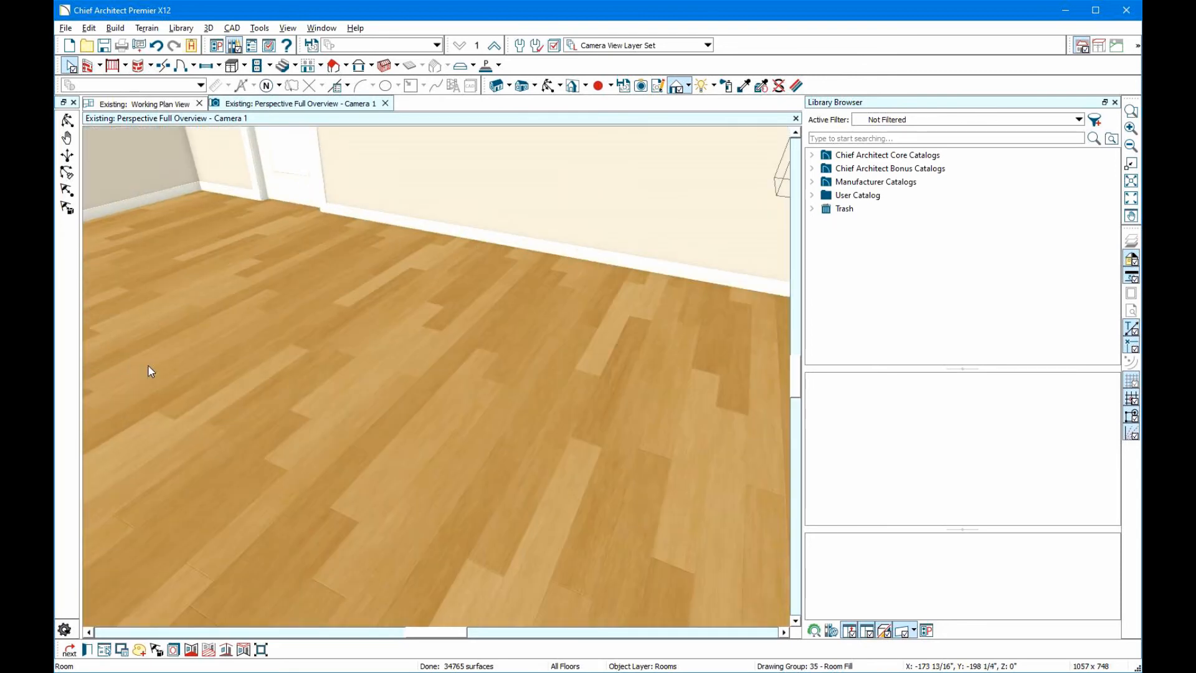
{"action": "left_click", "coordinate": [243, 357]}
{"action": "double_click", "coordinate": [243, 357]}
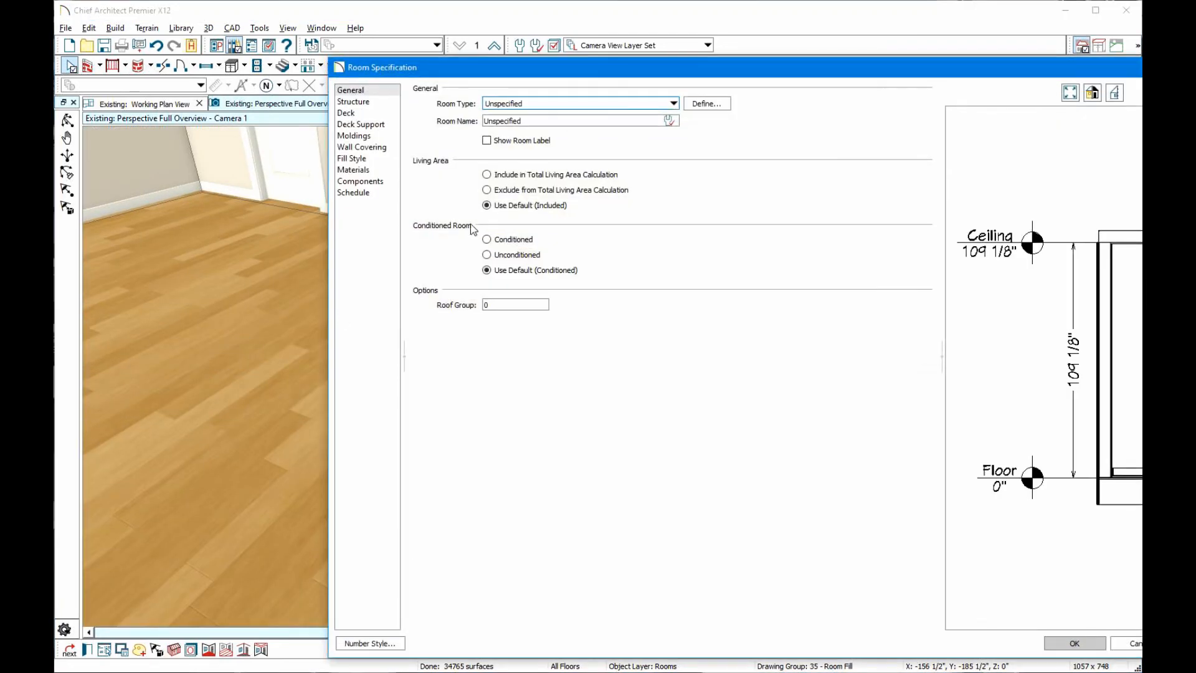
{"action": "left_click", "coordinate": [673, 104]}
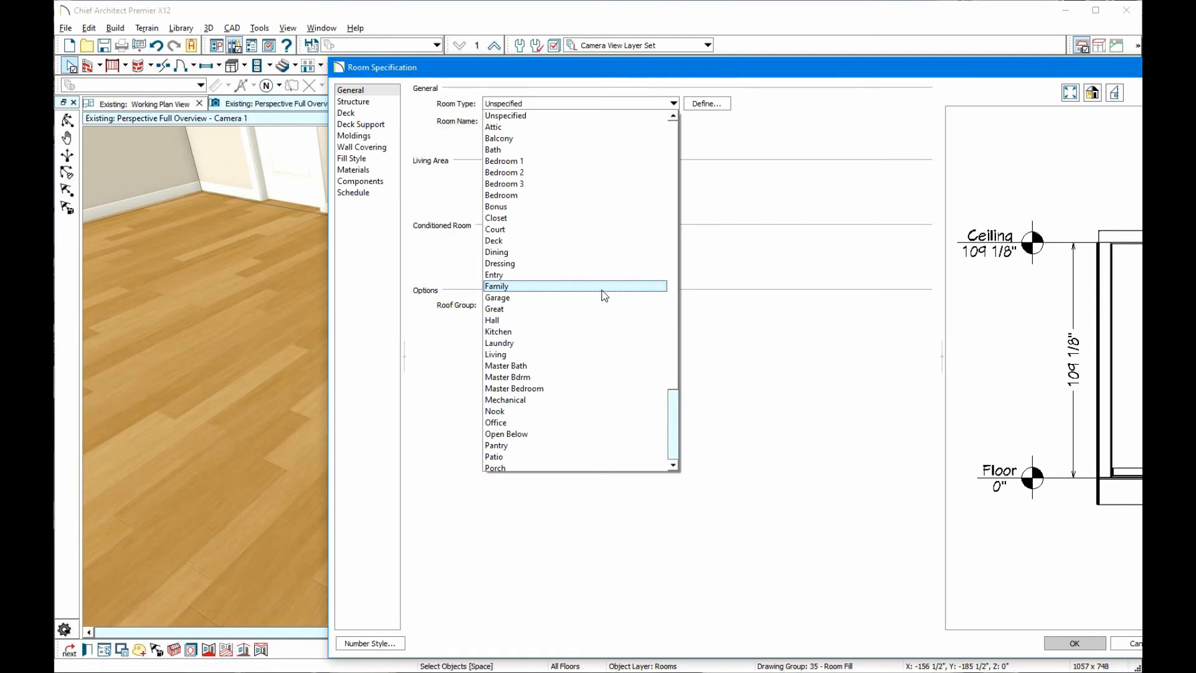
{"action": "left_click", "coordinate": [582, 299]}
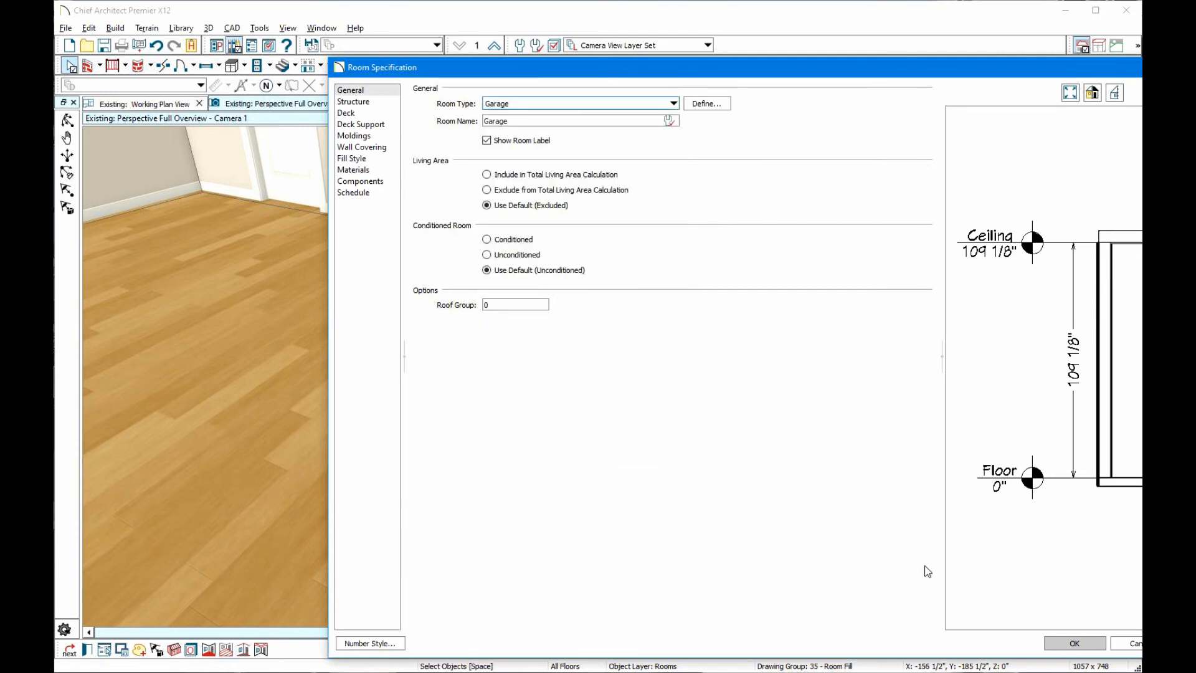
{"action": "left_click", "coordinate": [1074, 641]}
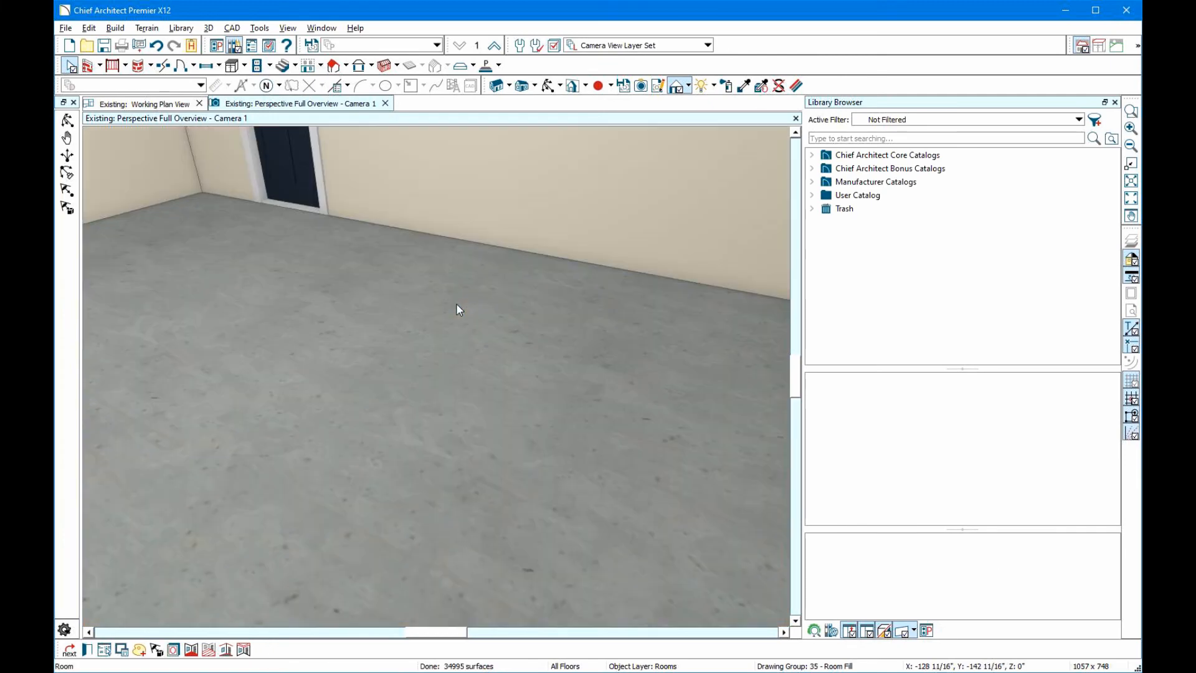
Lower the garage's floor elevation to -8 inches in its room specification
{"action": "scroll", "coordinate": [325, 254], "scroll_direction": "down", "scroll_amount": 3}
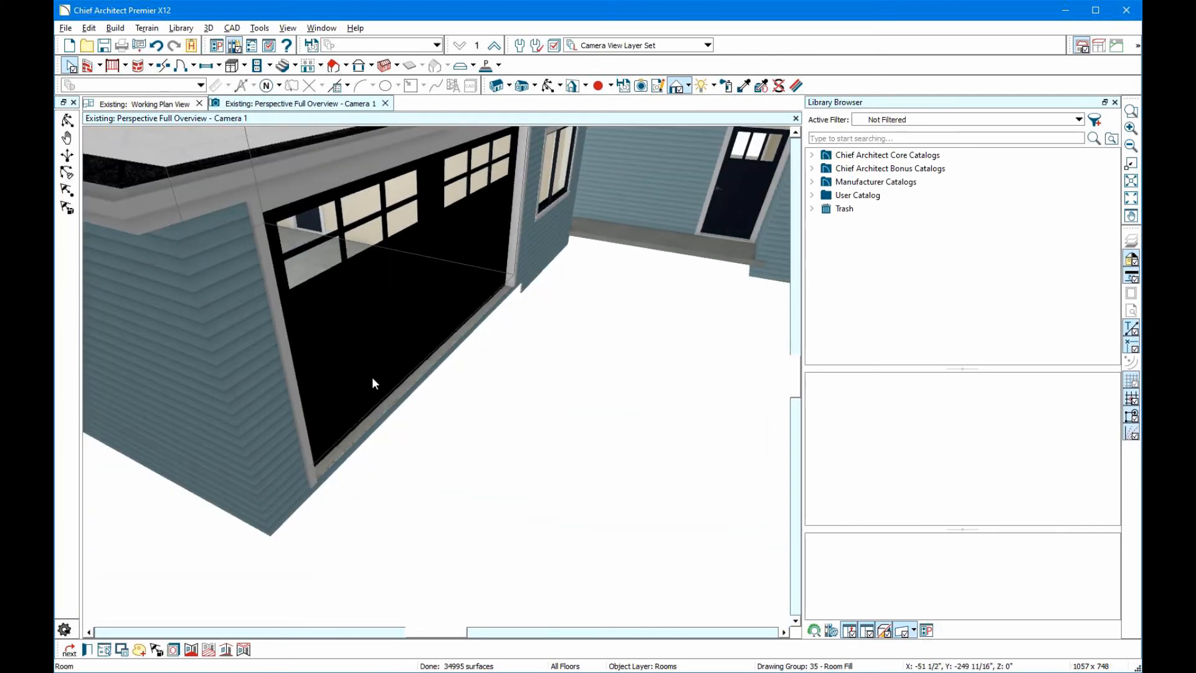
{"action": "scroll", "coordinate": [338, 324], "scroll_direction": "up", "scroll_amount": 2}
{"action": "scroll", "coordinate": [337, 323], "scroll_direction": "up", "scroll_amount": 2}
{"action": "scroll", "coordinate": [337, 298], "scroll_direction": "down", "scroll_amount": 1}
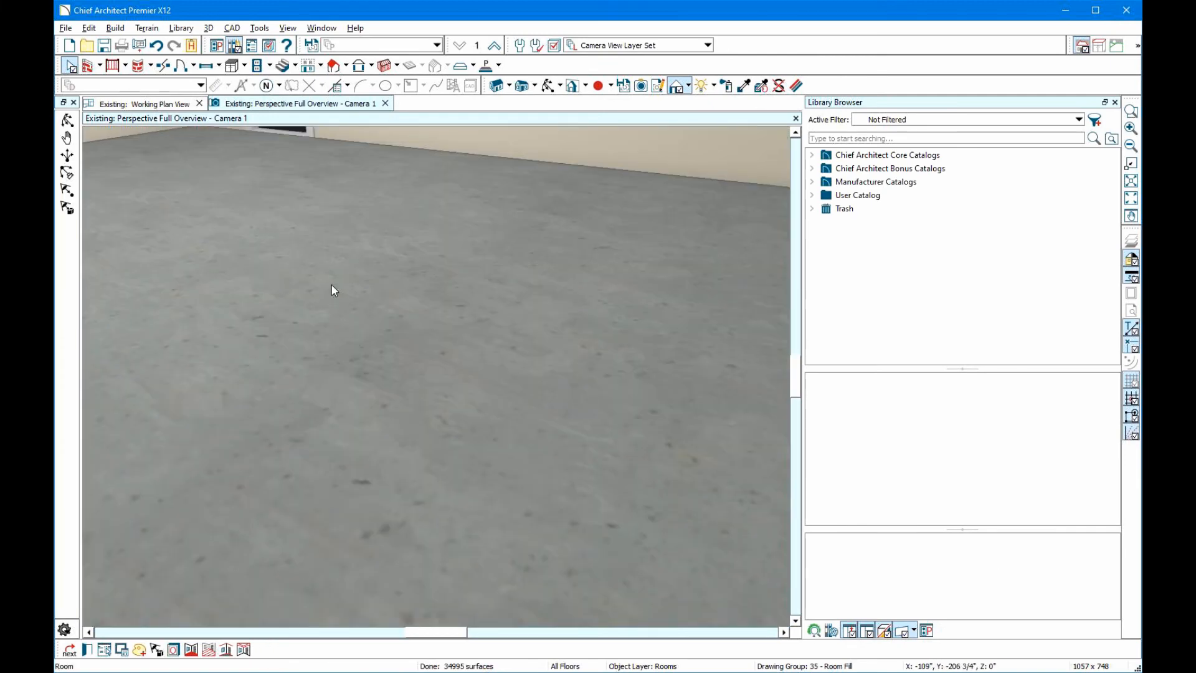
{"action": "key", "text": "Escape"}
{"action": "double_click", "coordinate": [333, 289]}
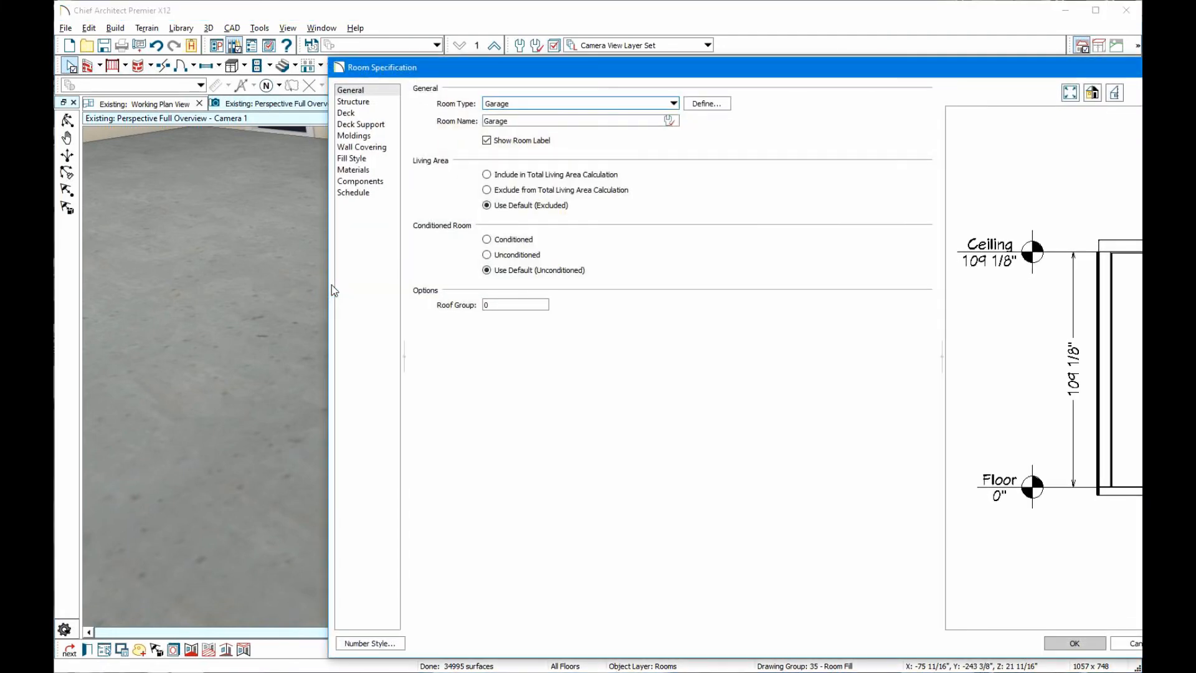
{"action": "left_click", "coordinate": [368, 102]}
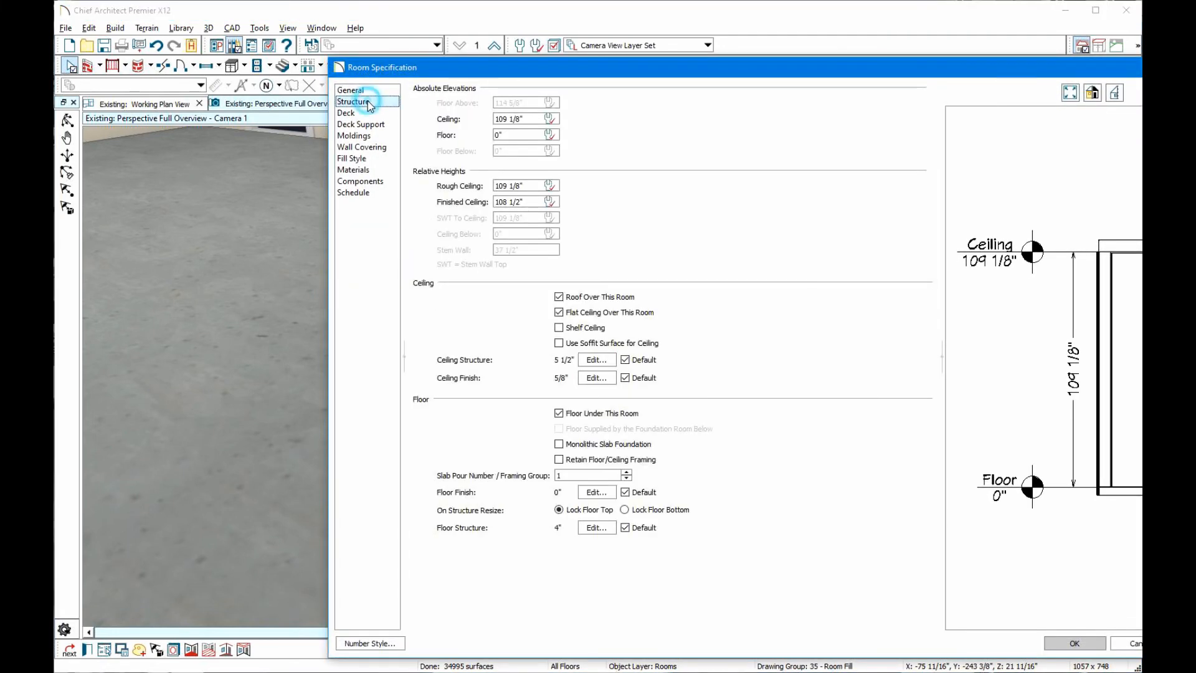
{"action": "left_click", "coordinate": [526, 137]}
{"action": "left_click_drag", "start_coordinate": [525, 137], "coordinate": [449, 141]}
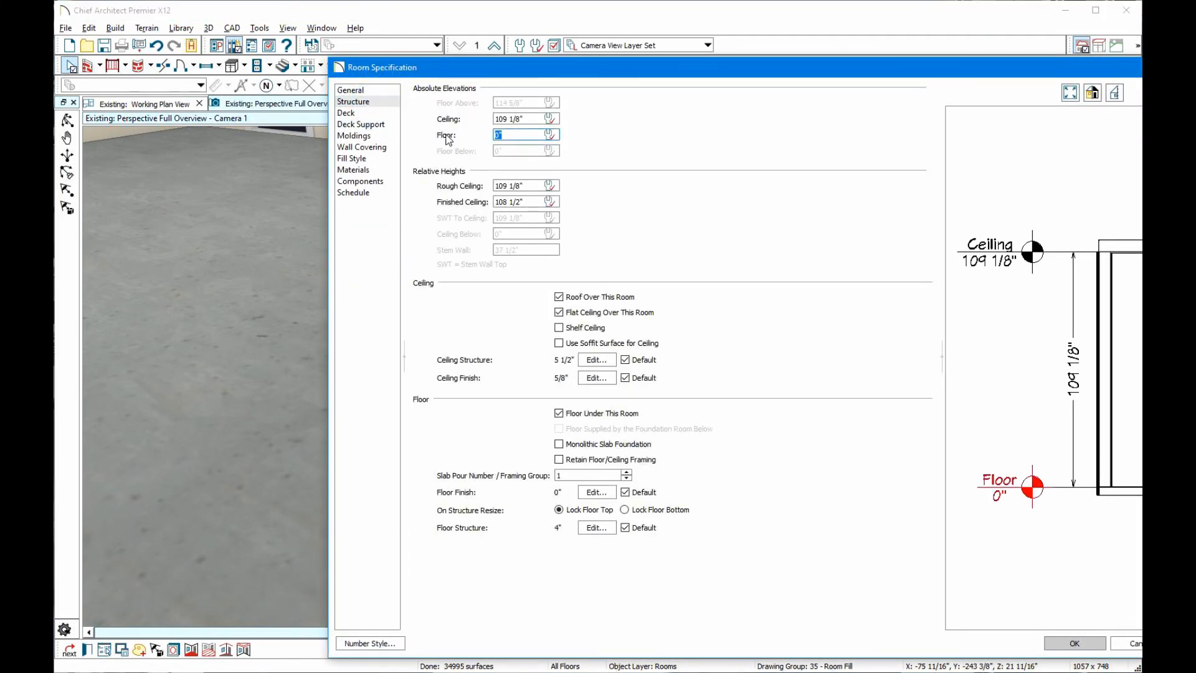
{"action": "type", "text": "-8"}
{"action": "key", "text": "Return"}
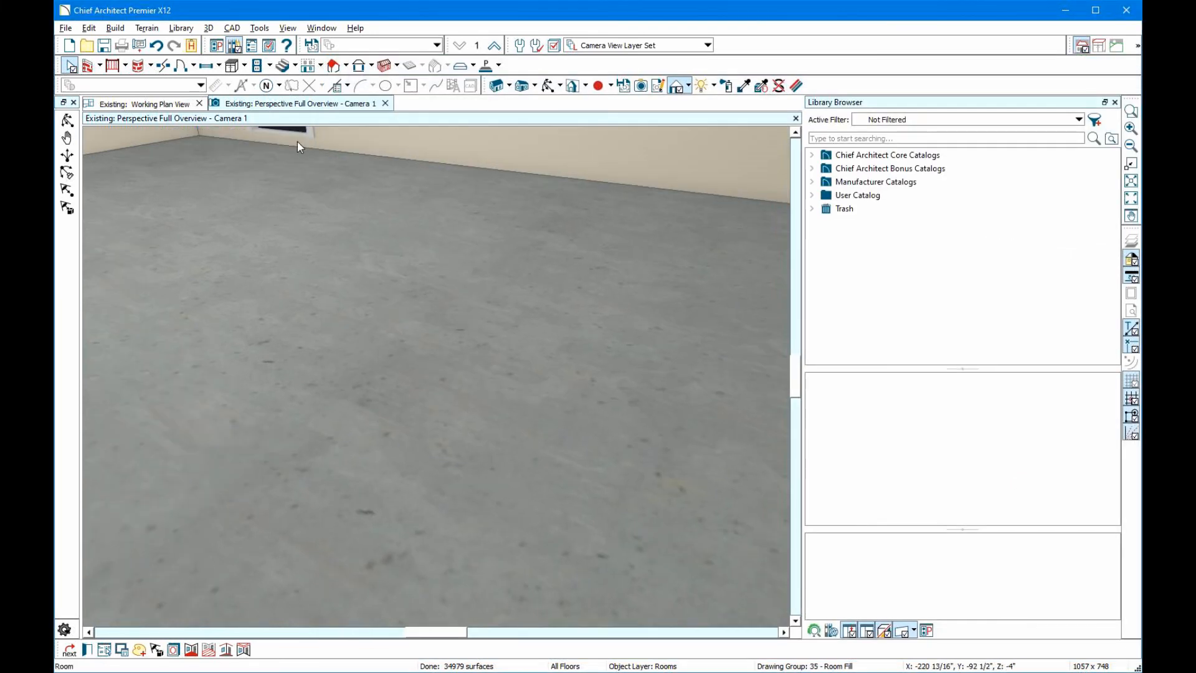
{"action": "key", "text": "Escape"}
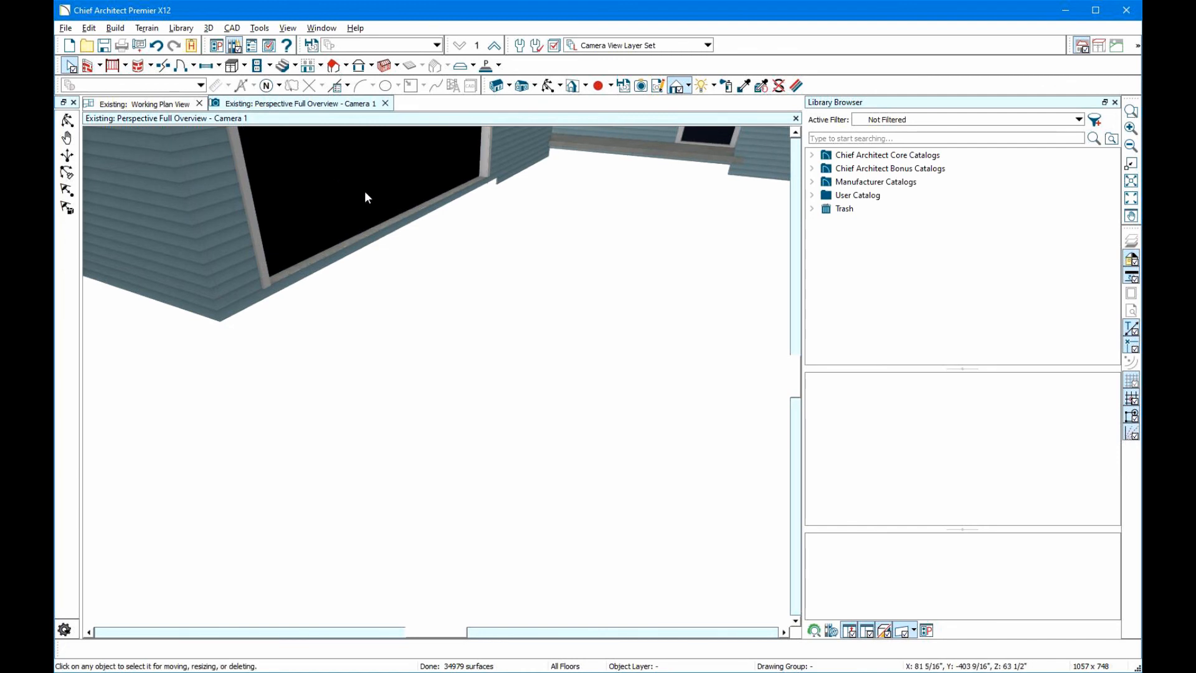
{"action": "scroll", "coordinate": [416, 257], "scroll_direction": "down", "scroll_amount": 4}
{"action": "scroll", "coordinate": [513, 140], "scroll_direction": "up", "scroll_amount": 4}
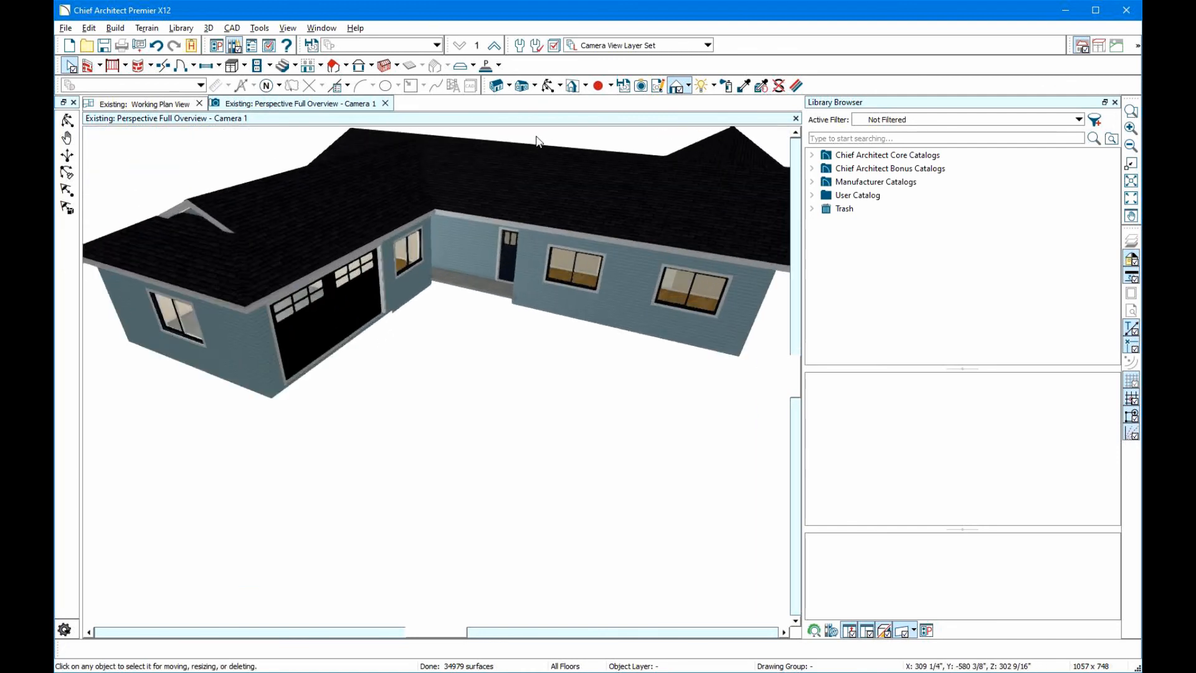
{"action": "middle_click_drag", "start_coordinate": [486, 117], "coordinate": [517, 160]}
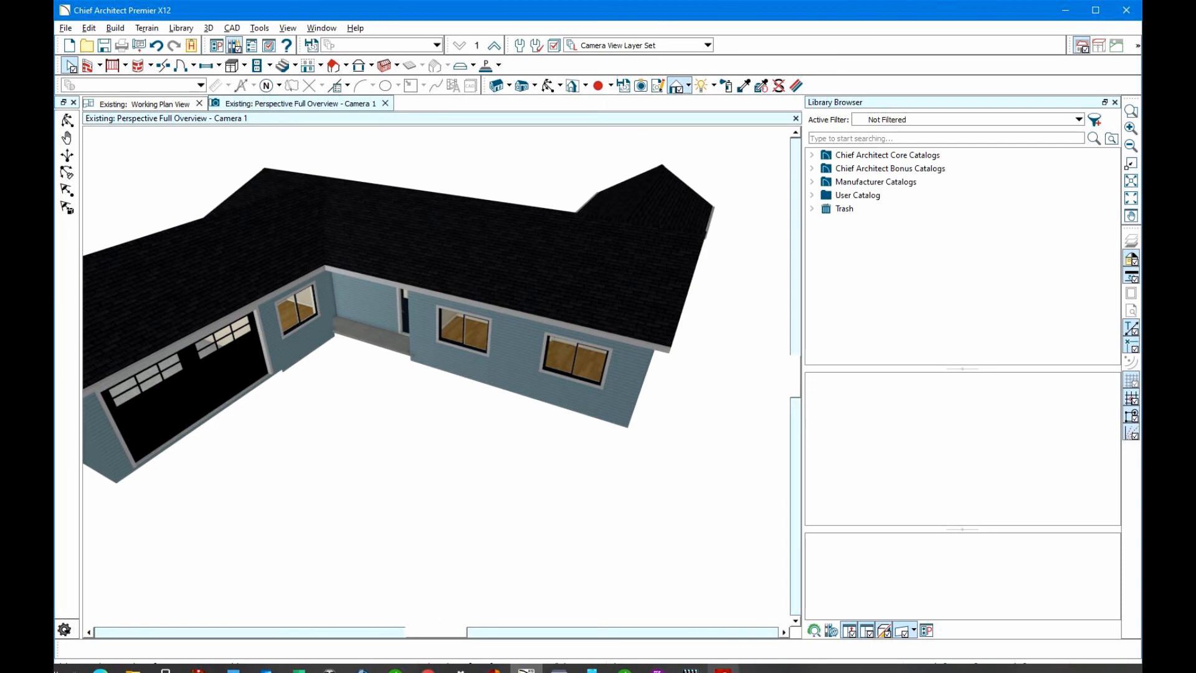
{"action": "left_click", "coordinate": [723, 670]}
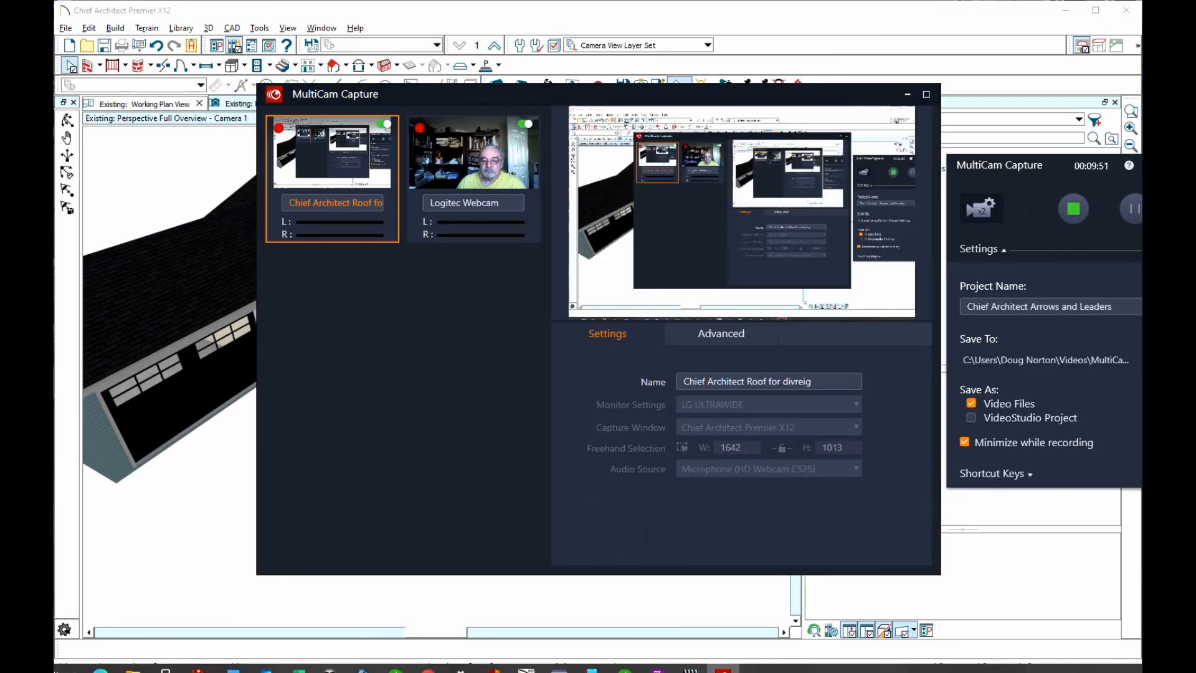
{"action": "mouse_move", "coordinate": [722, 671]}
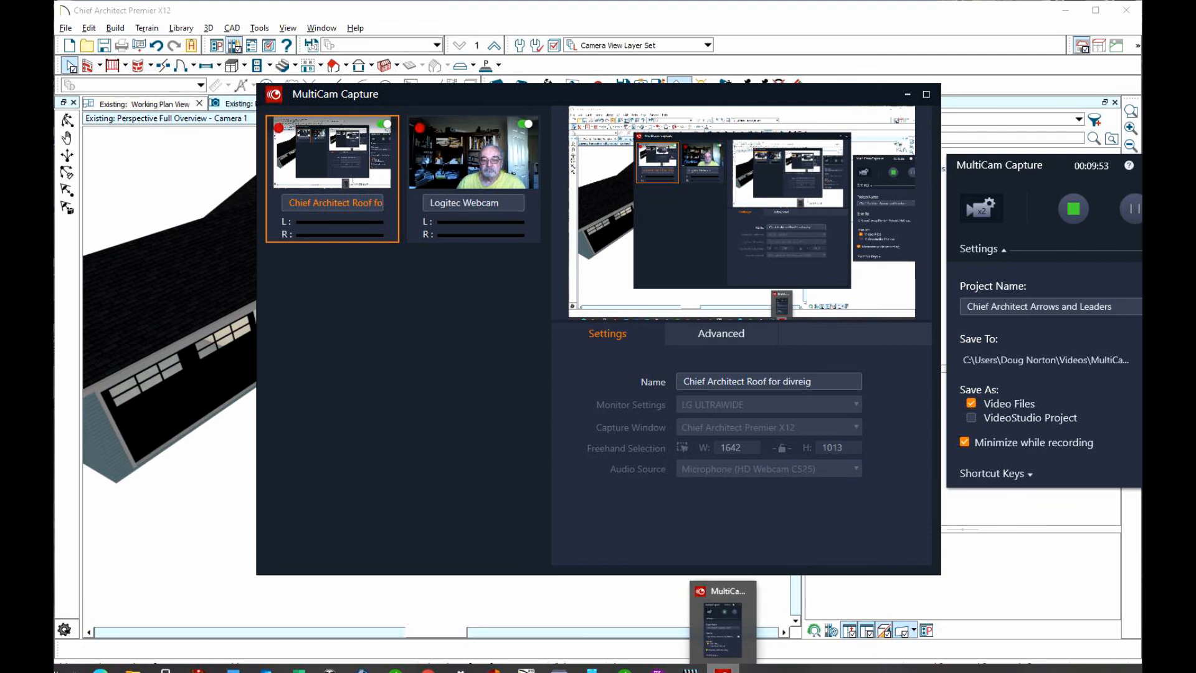